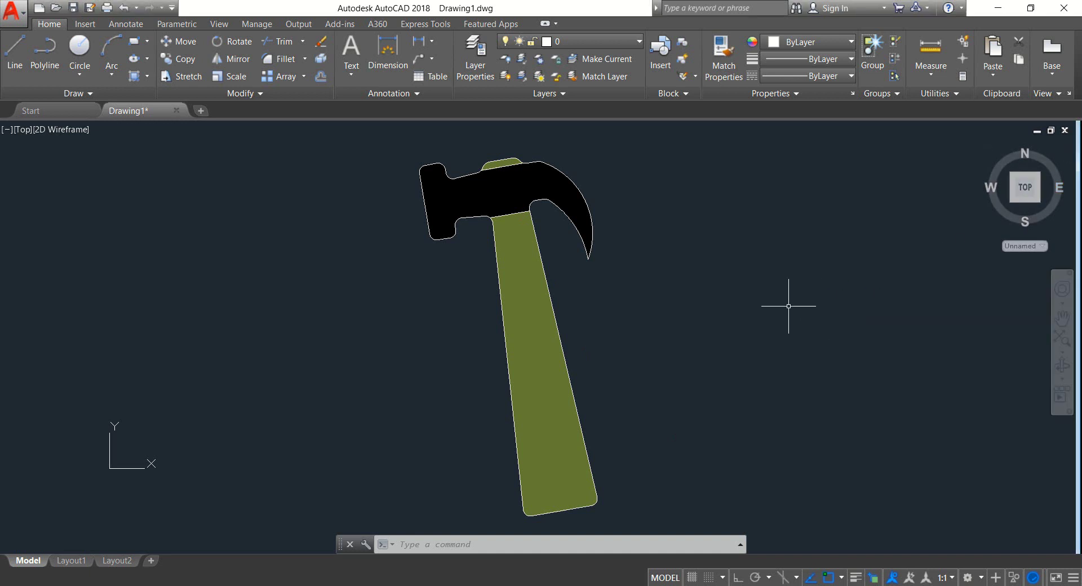
- Draw a vertical line 20 units long downward in the empty area beside the finished hammer, with Ortho on
middle_click_drag(898, 296, 448, 302)
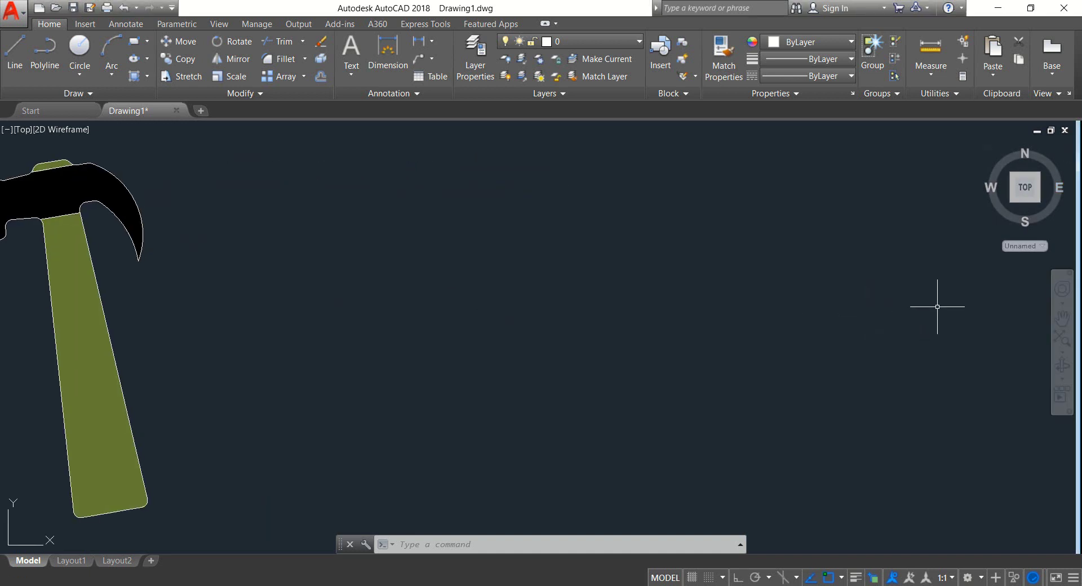
middle_click_drag(937, 306, 536, 291)
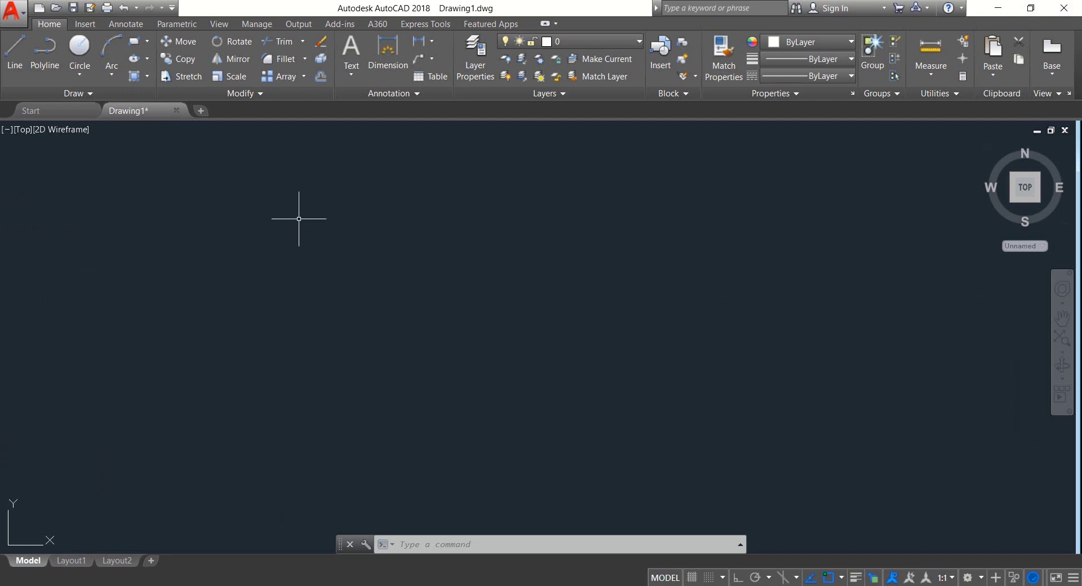
left_click(15, 49)
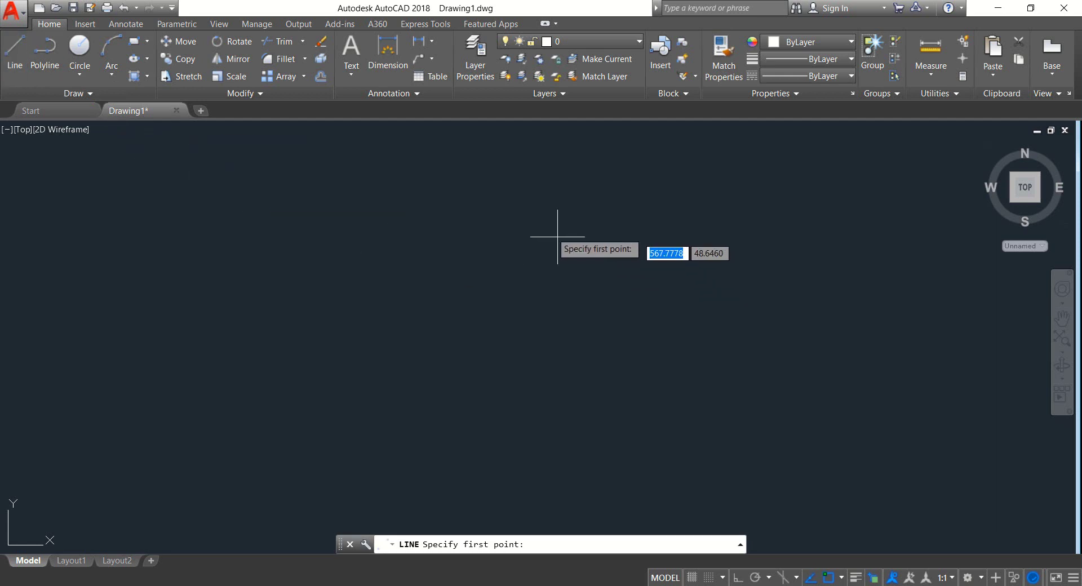
left_click(525, 211)
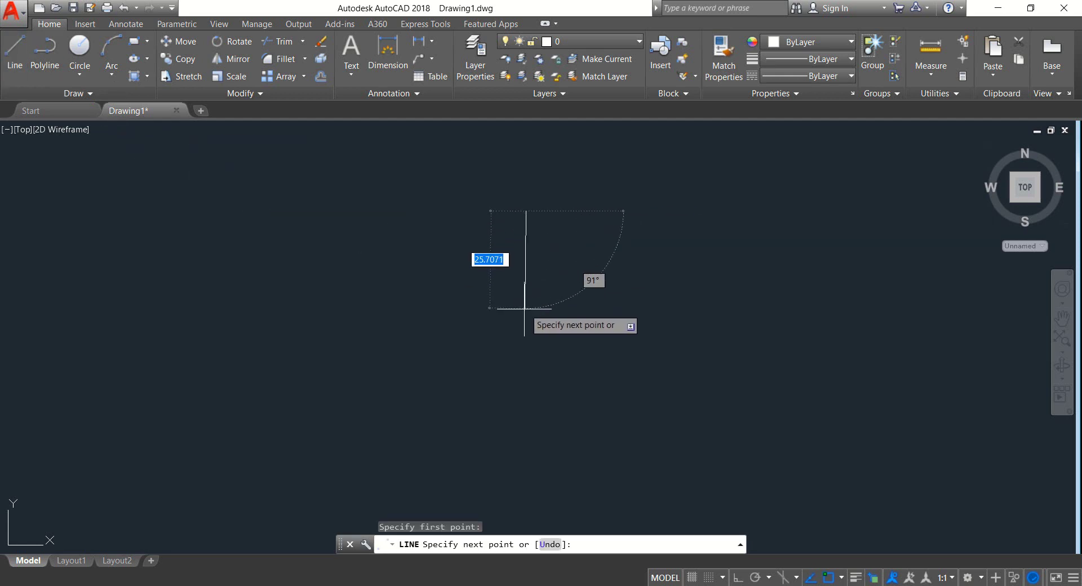
left_click(738, 578)
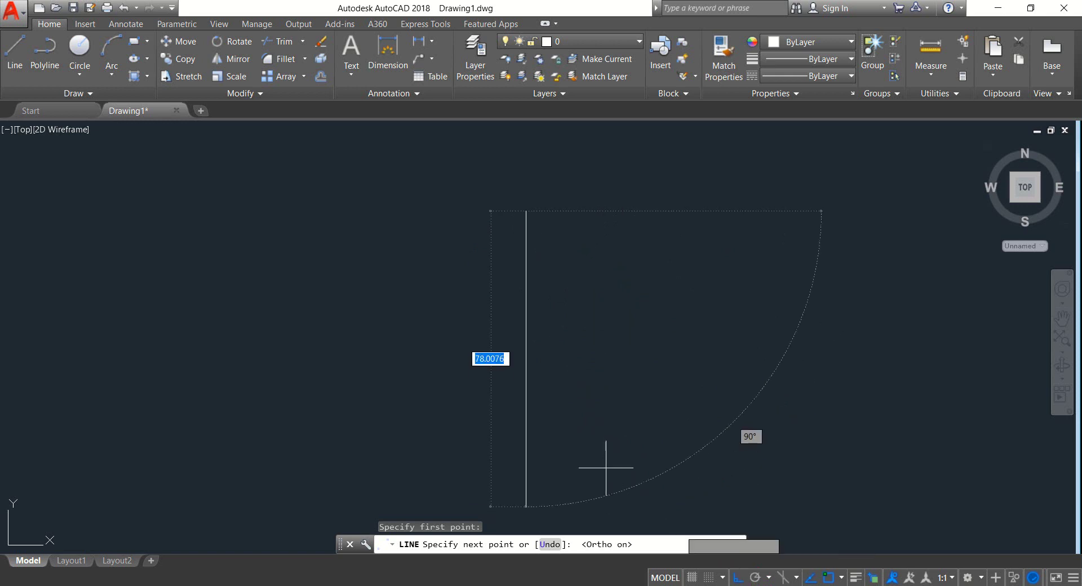
type("20")
key("Return")
key("Return")
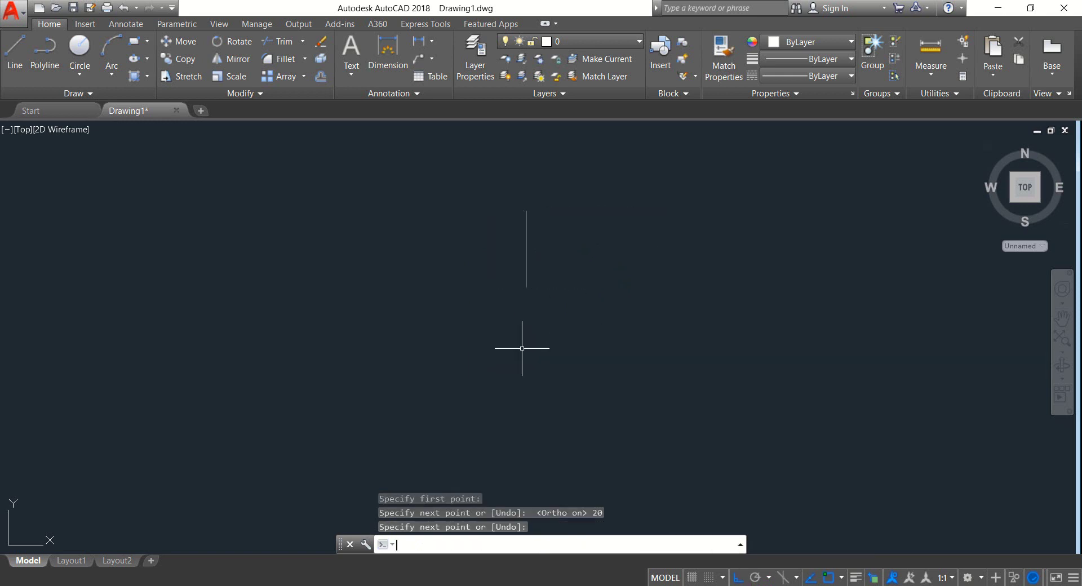
- From the upper end of the vertical line, draw line segments 7 units to the right and 5 units down
scroll(513, 244, "up", 3)
mouse_move(578, 266)
middle_mouse_down()
mouse_move(536, 299)
mouse_move(551, 325)
middle_mouse_up()
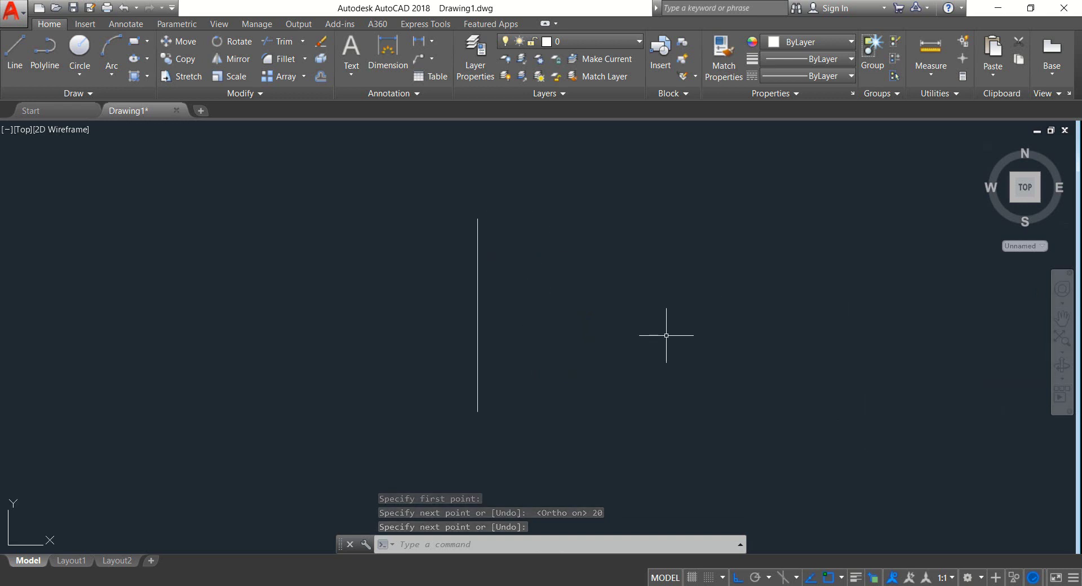
left_click(15, 55)
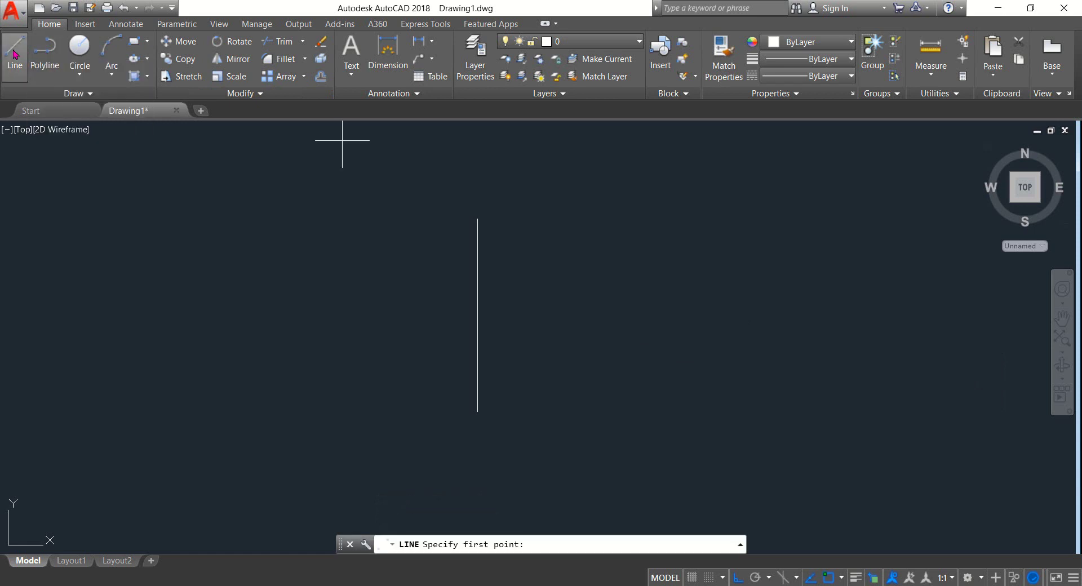
left_click(477, 219)
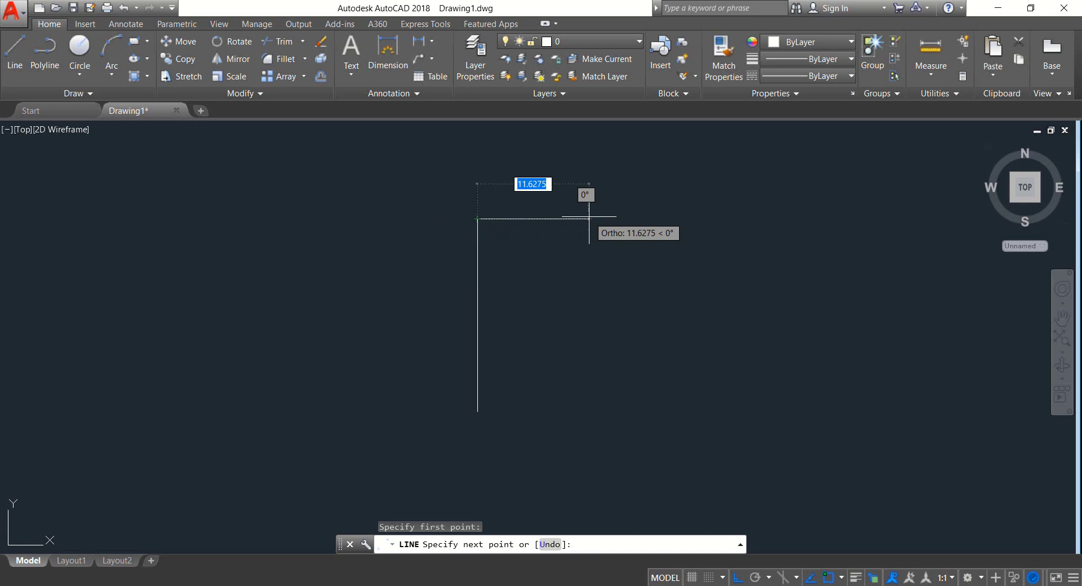
type("7")
key("Return")
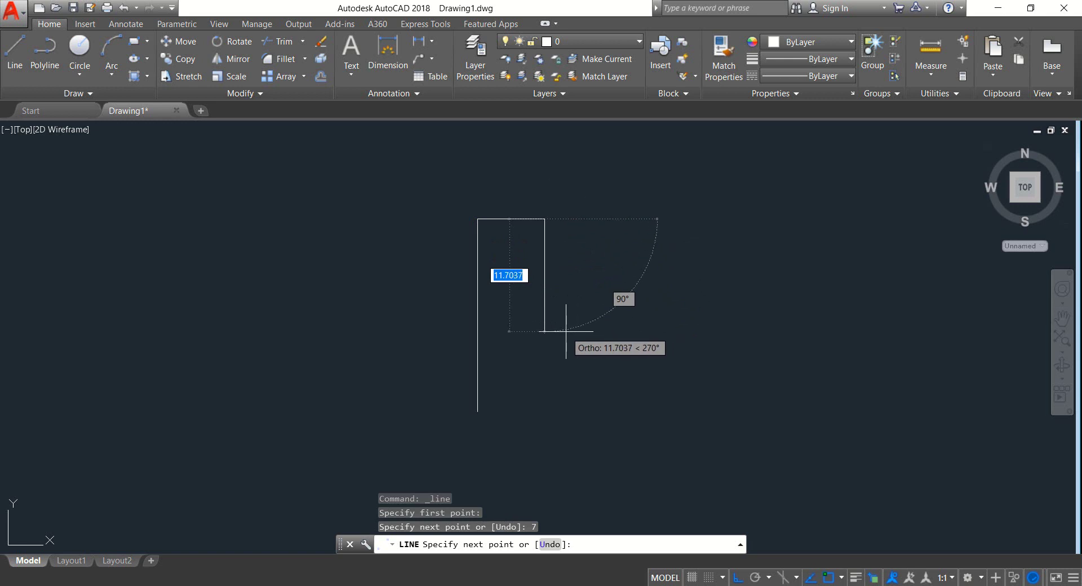
type("5")
key("Return")
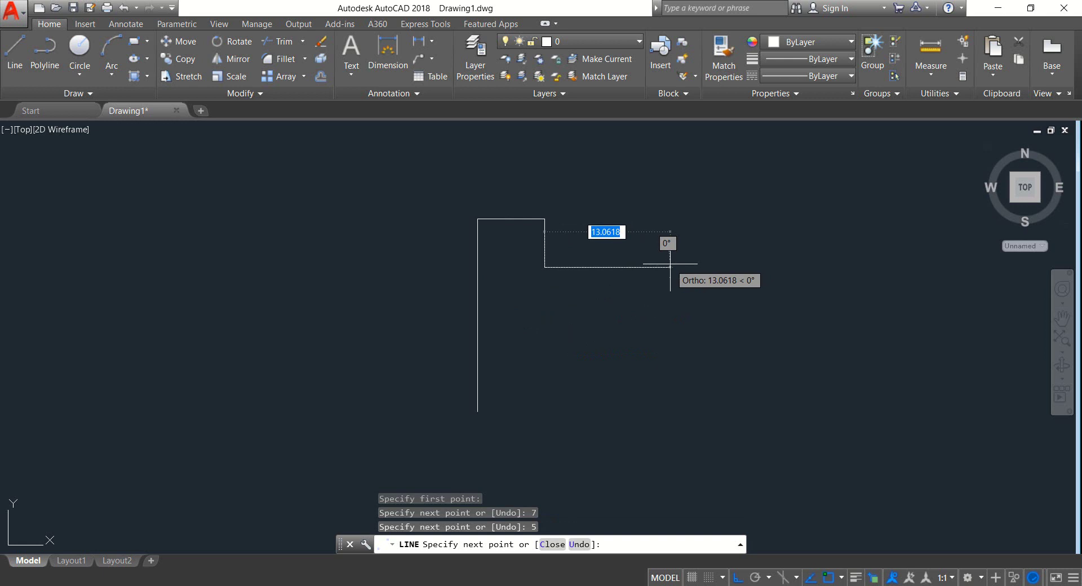
- Continue 10 units right and 1 unit up, then with Ortho off draw a sloped line back to the lower end of the 5-unit segment
type("10")
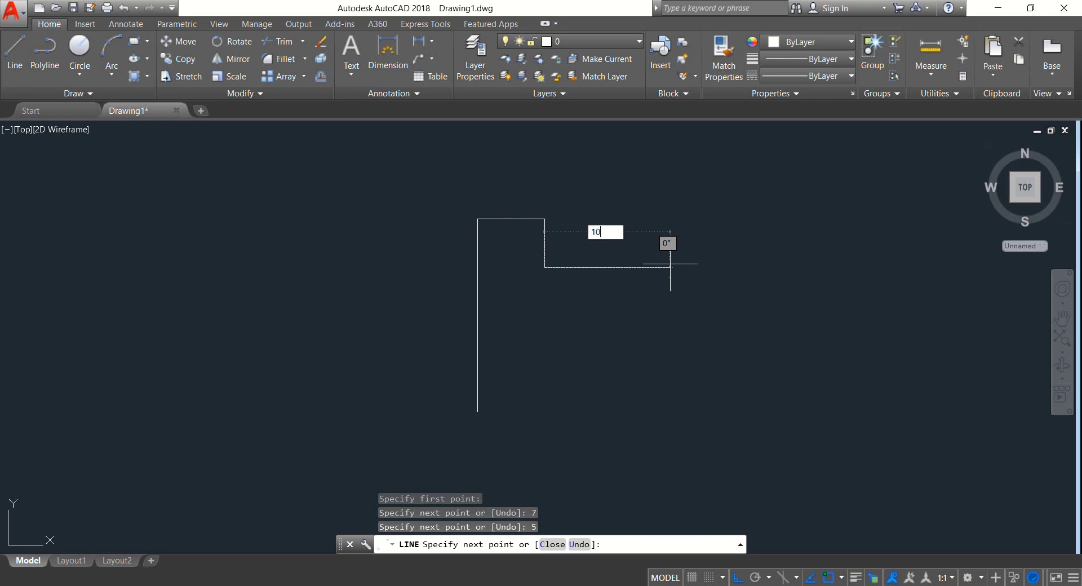
key("Return")
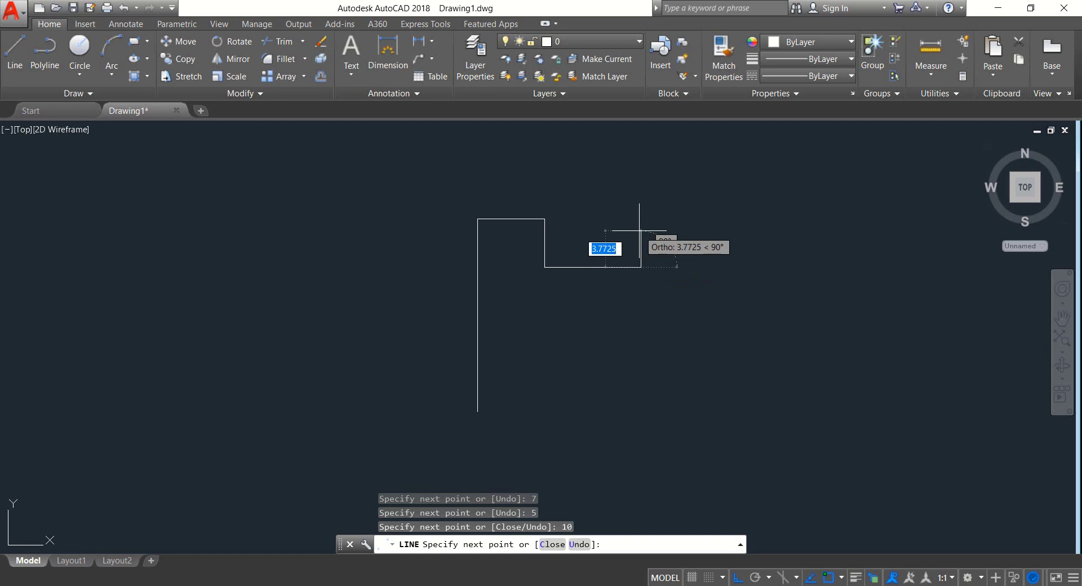
type("1")
key("Return")
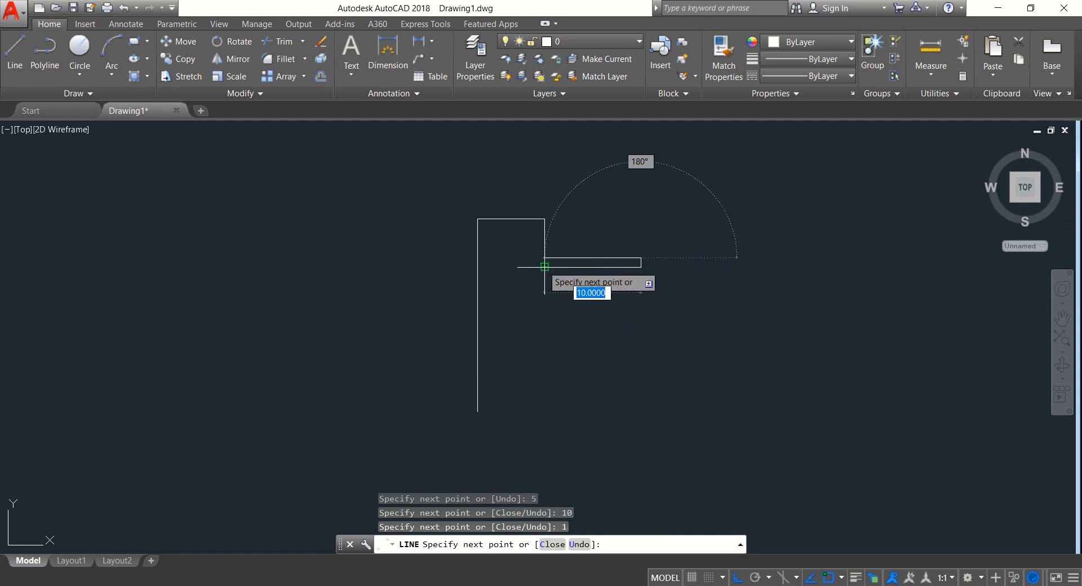
key("F8")
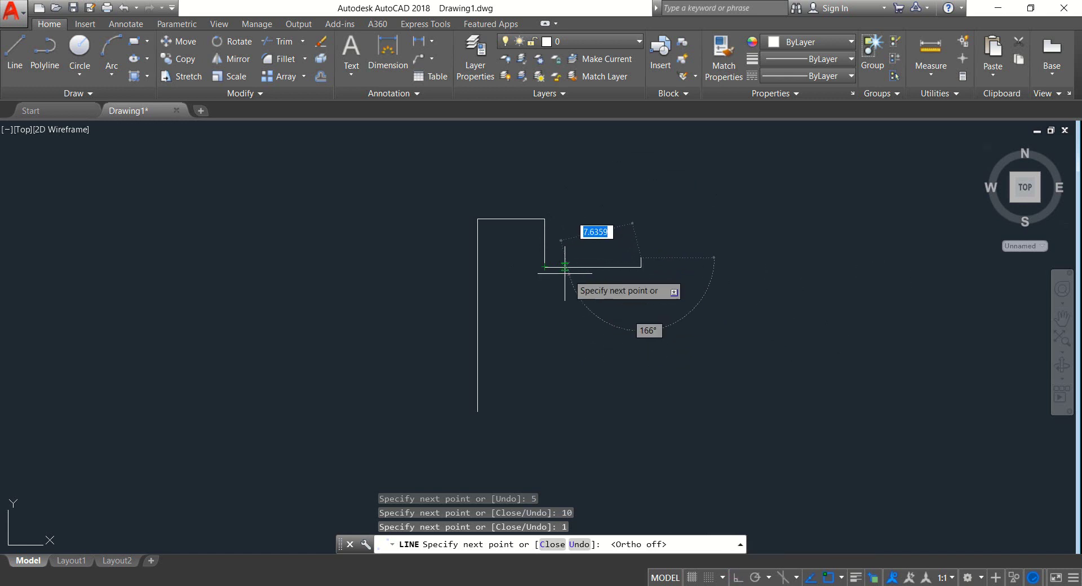
right_click(545, 266)
key("Escape")
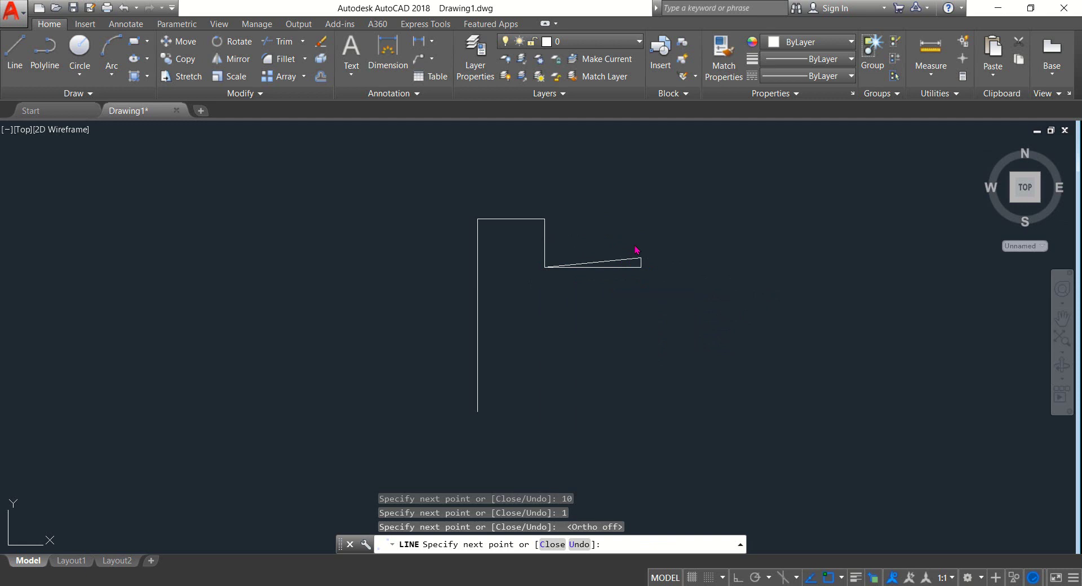
key("Escape")
- Erase the 10-unit horizontal and 1-unit vertical construction lines, keeping the sloped line
left_click(586, 205)
scroll(623, 233, "up", 3)
left_click(699, 279)
left_click(697, 362)
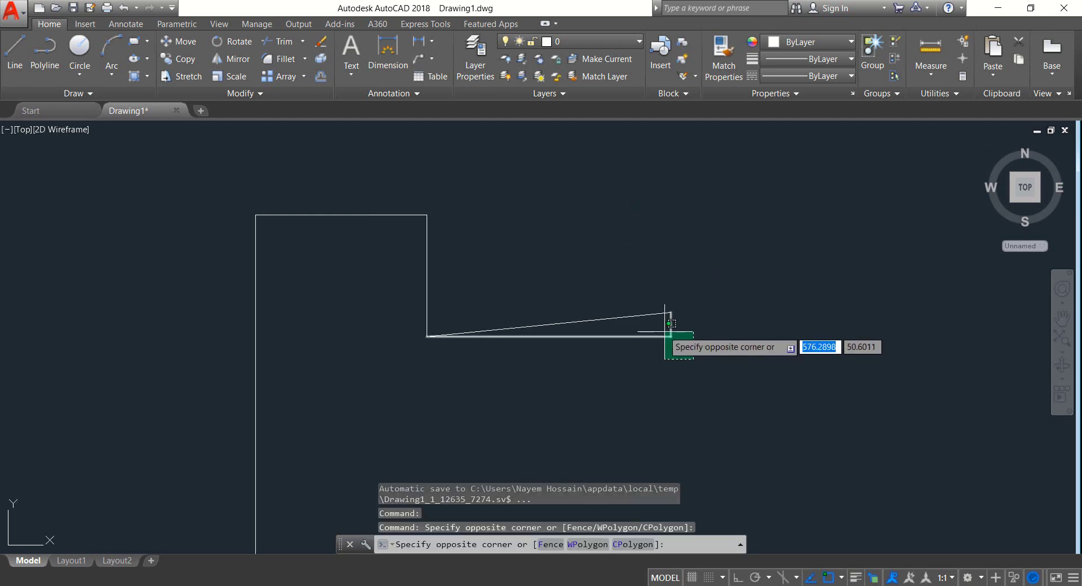
left_click(660, 328)
key("Delete")
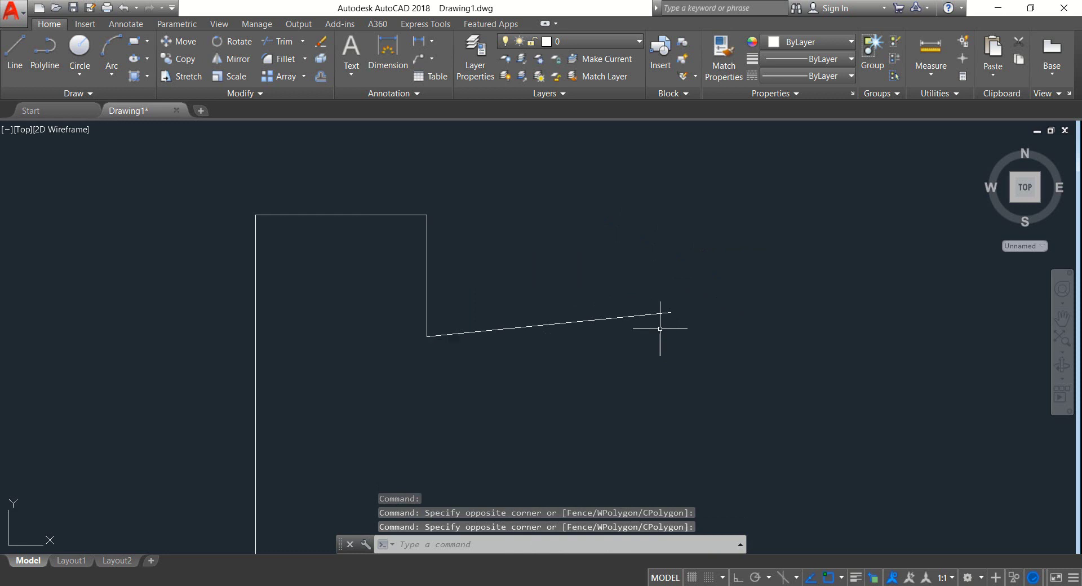
- Mirror the top edge, short vertical and sloped line about a horizontal axis through the long vertical line's midpoint, keeping the source objects
scroll(623, 314, "down", 2)
middle_click_drag(623, 314, 621, 245)
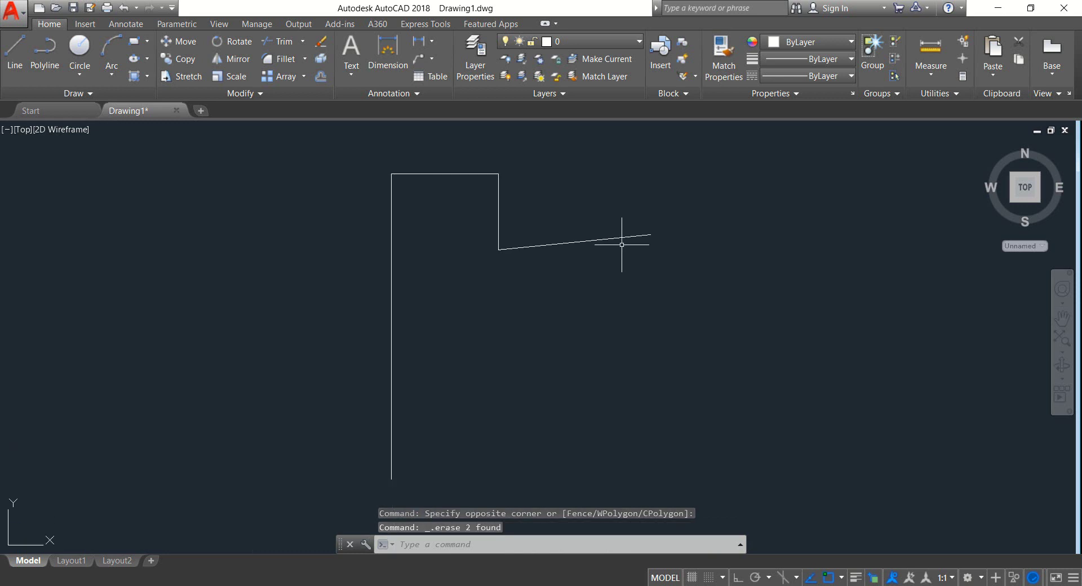
left_click(580, 302)
left_click(473, 162)
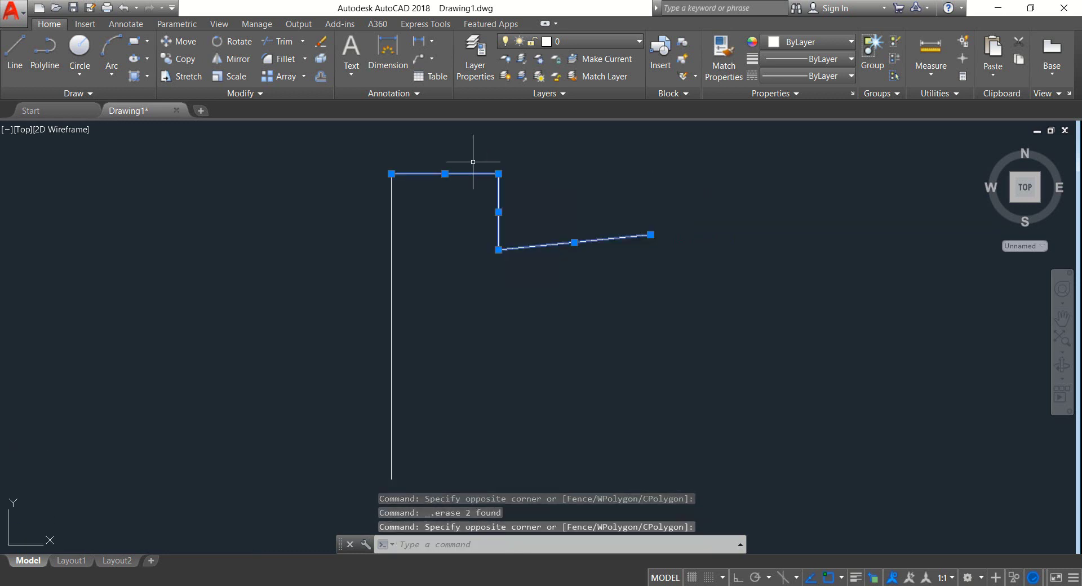
left_click(231, 59)
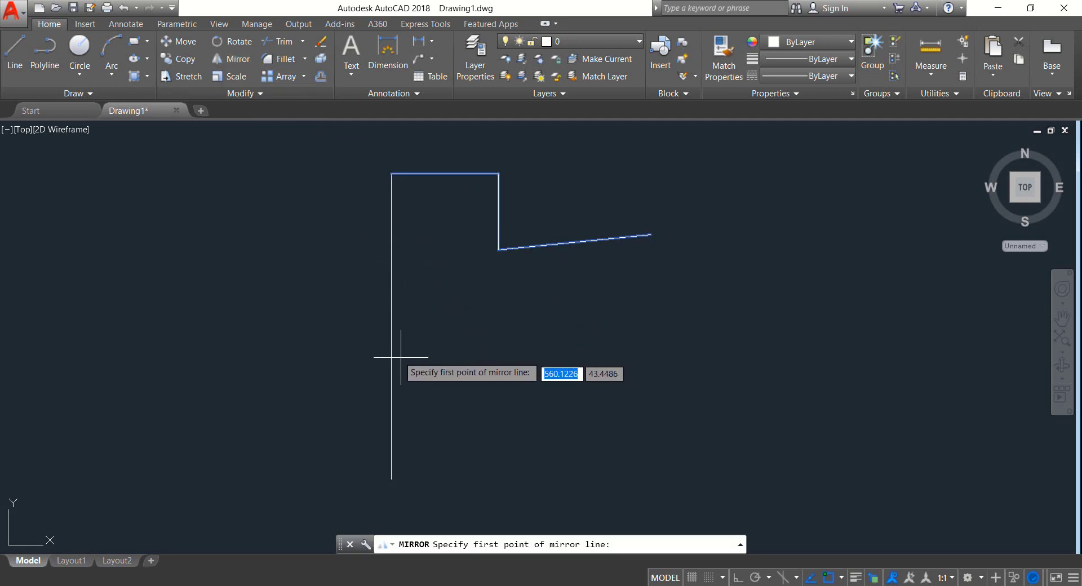
left_click(391, 326)
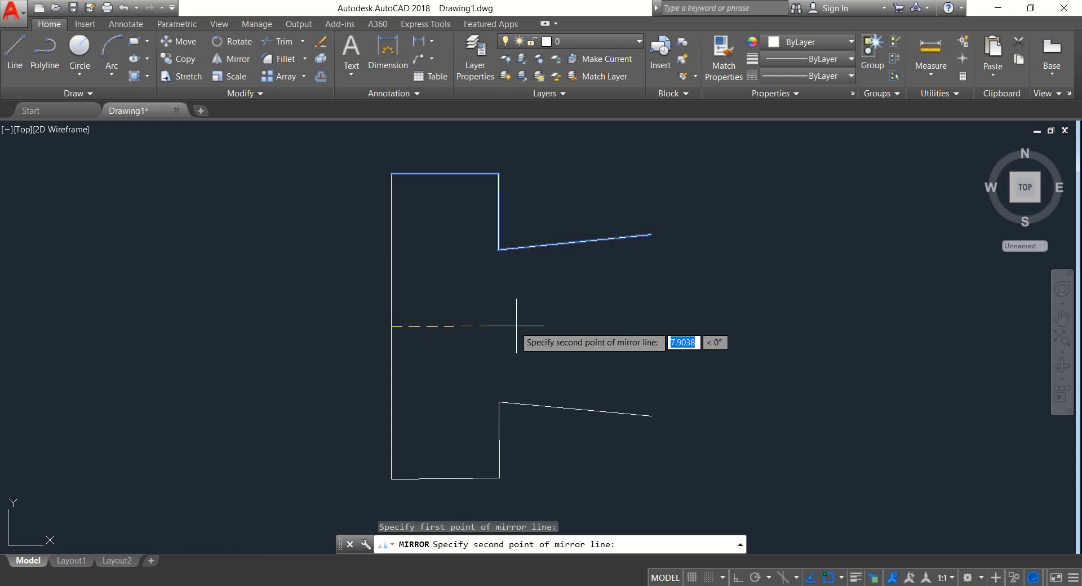
key("F8")
left_click(622, 346)
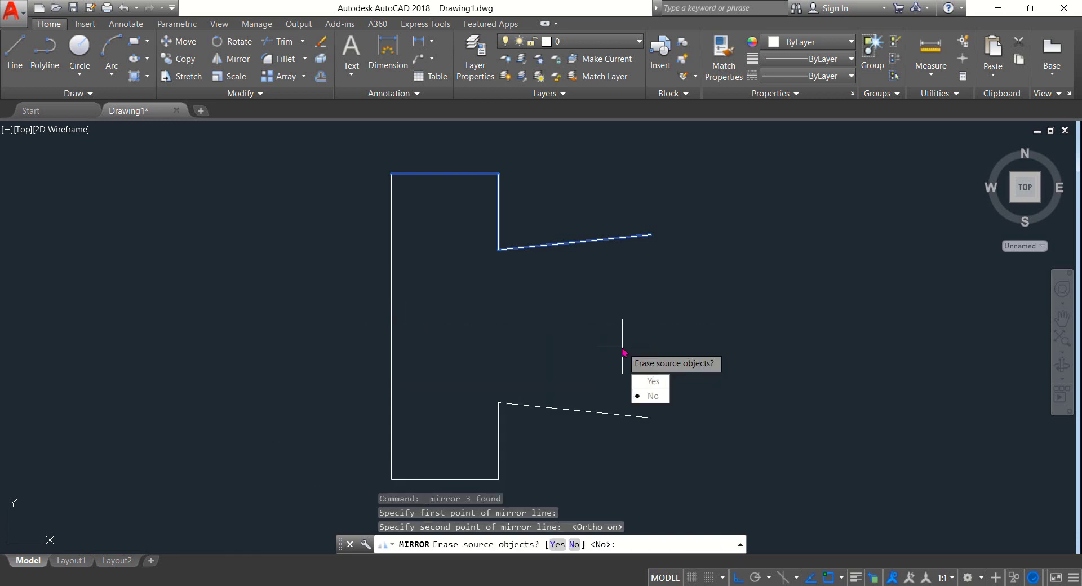
key("Return")
- From the free end of the upper sloped line, draw line segments 2 units up and 10 units to the right
mouse_move(664, 297)
middle_mouse_down()
mouse_move(596, 279)
mouse_move(618, 261)
mouse_move(540, 266)
middle_mouse_up()
scroll(628, 259, "down", 2)
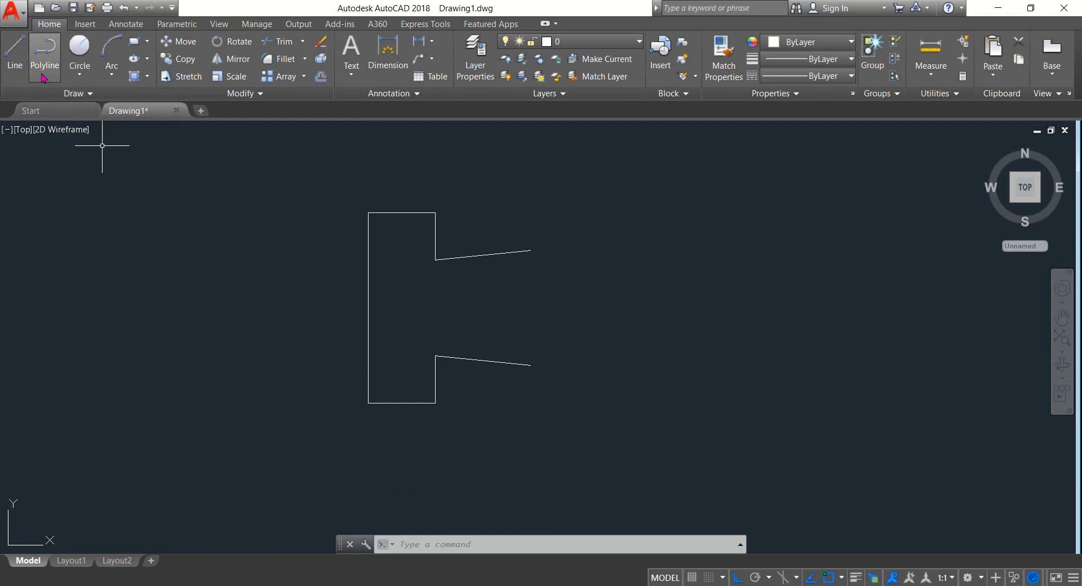
left_click(14, 54)
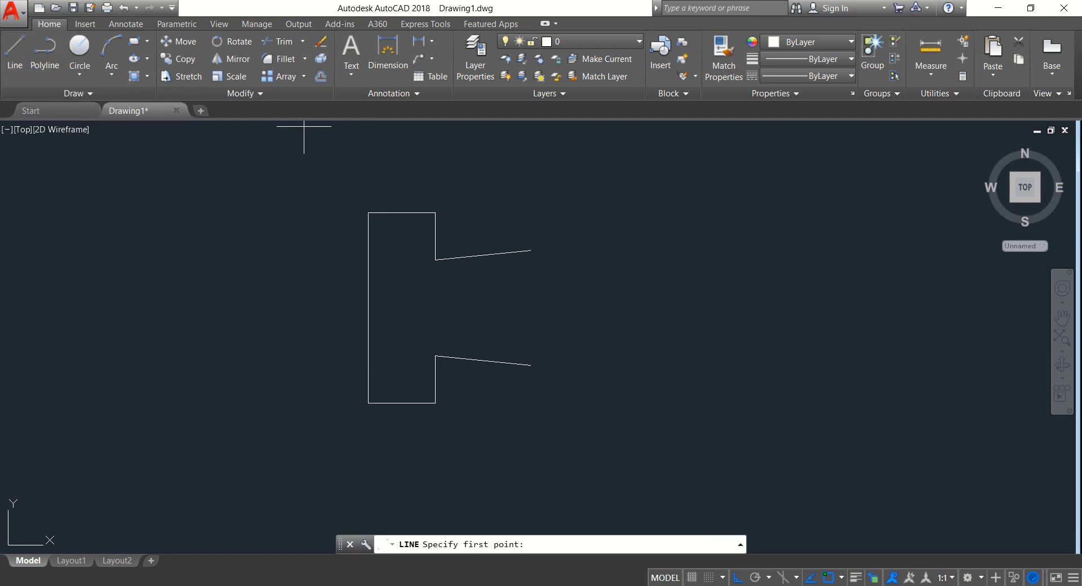
left_click(530, 251)
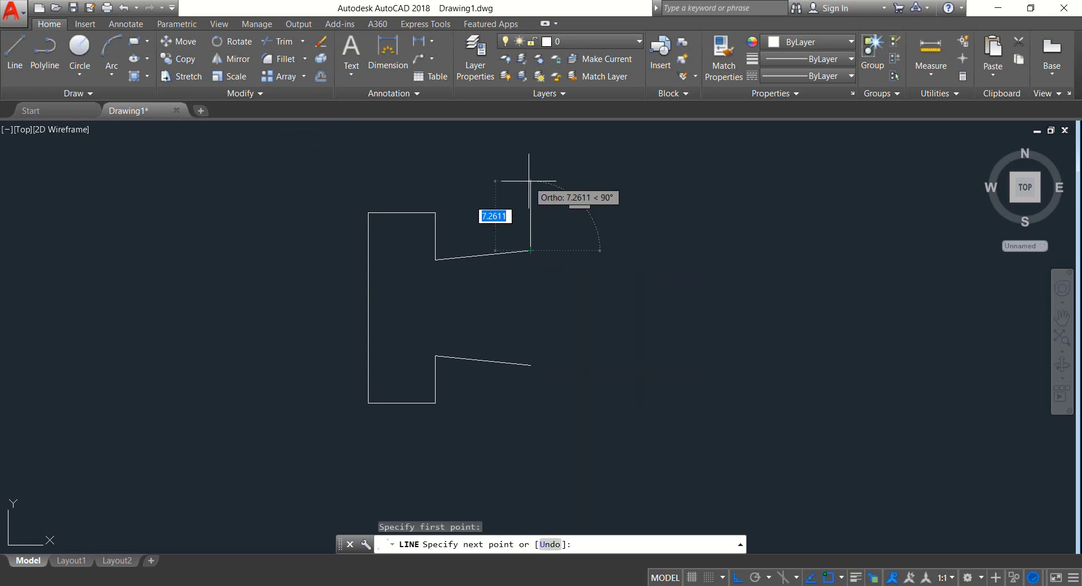
type("2")
key("Return")
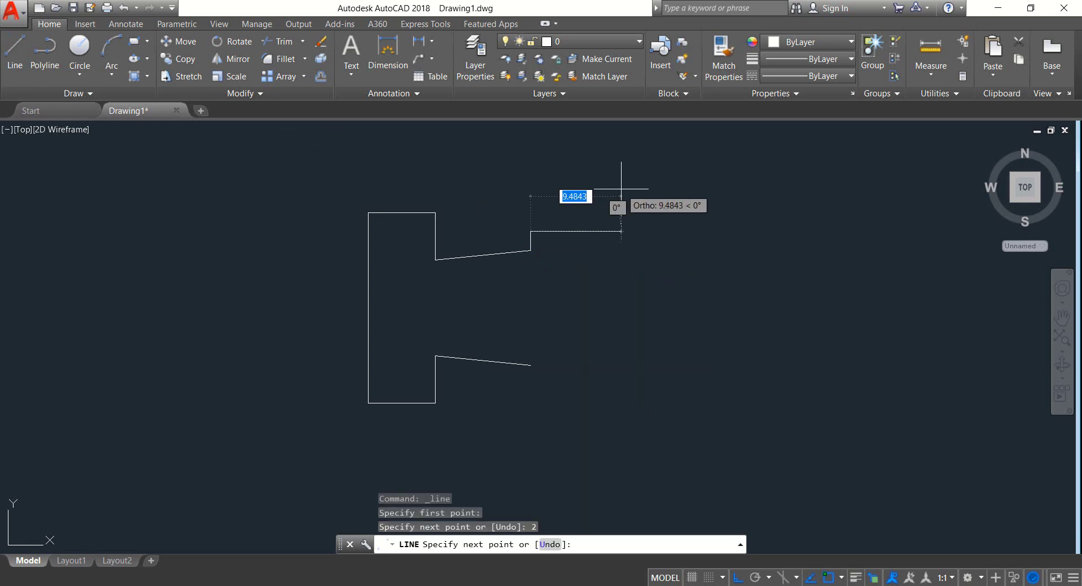
type("10")
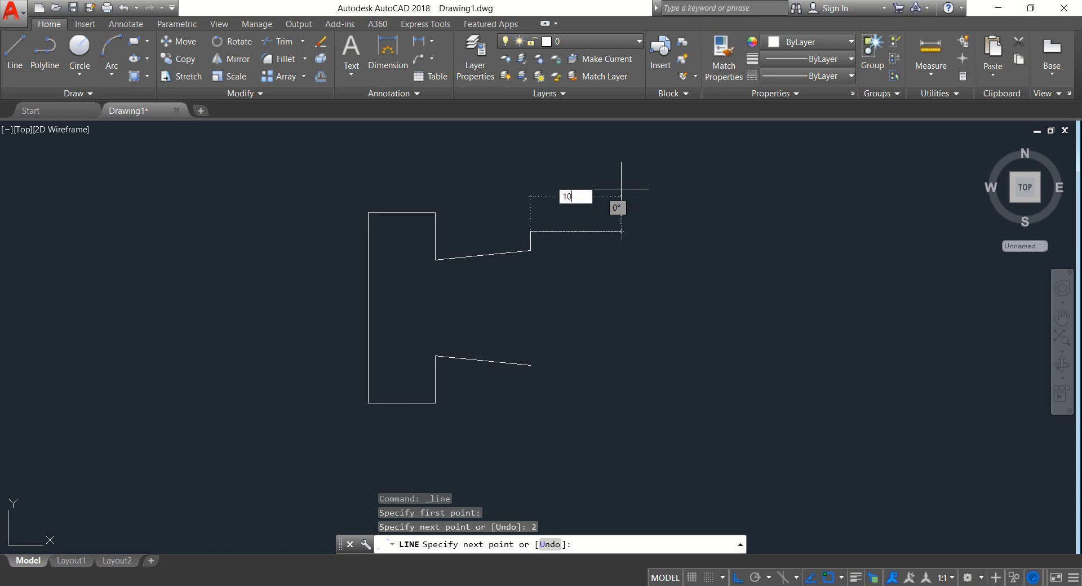
key("Return")
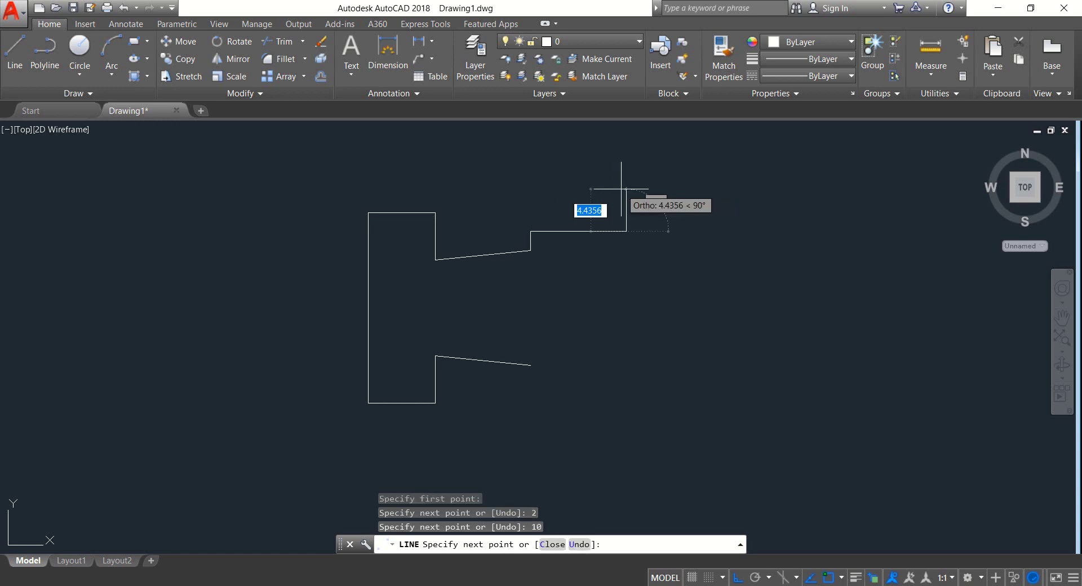
key("Return")
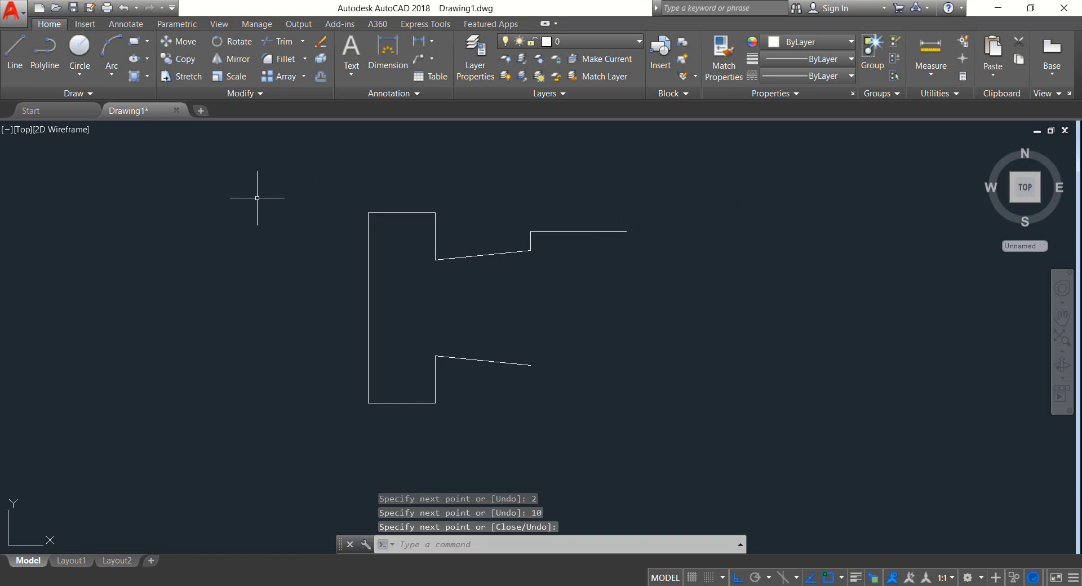
- Draw a vertical line 80 units down from the free end of the lower sloped line
left_click(14, 52)
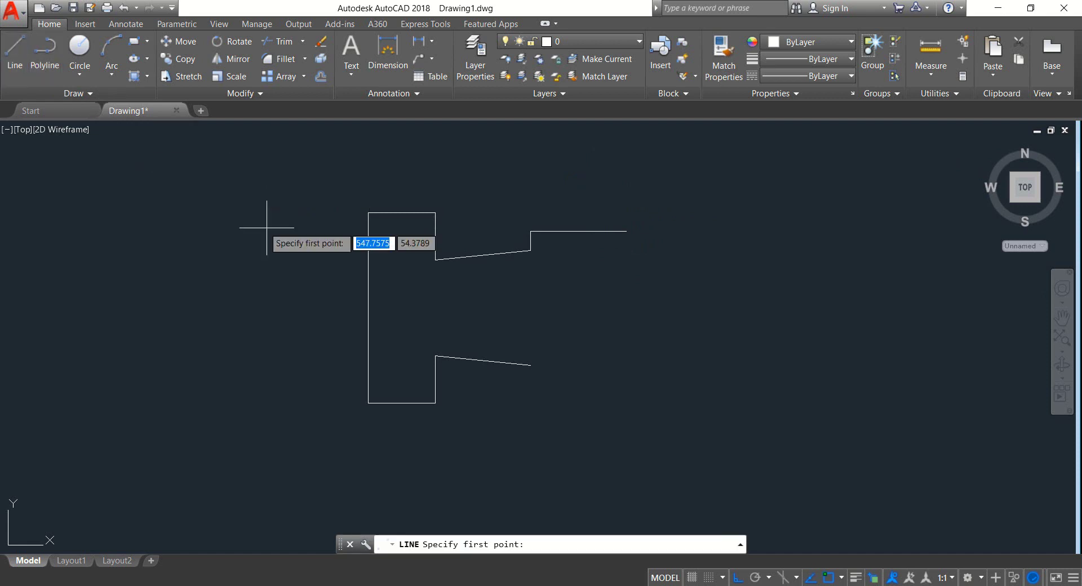
scroll(553, 309, "down", 2)
mouse_move(553, 309)
middle_mouse_down()
mouse_move(532, 275)
mouse_move(512, 180)
middle_mouse_up()
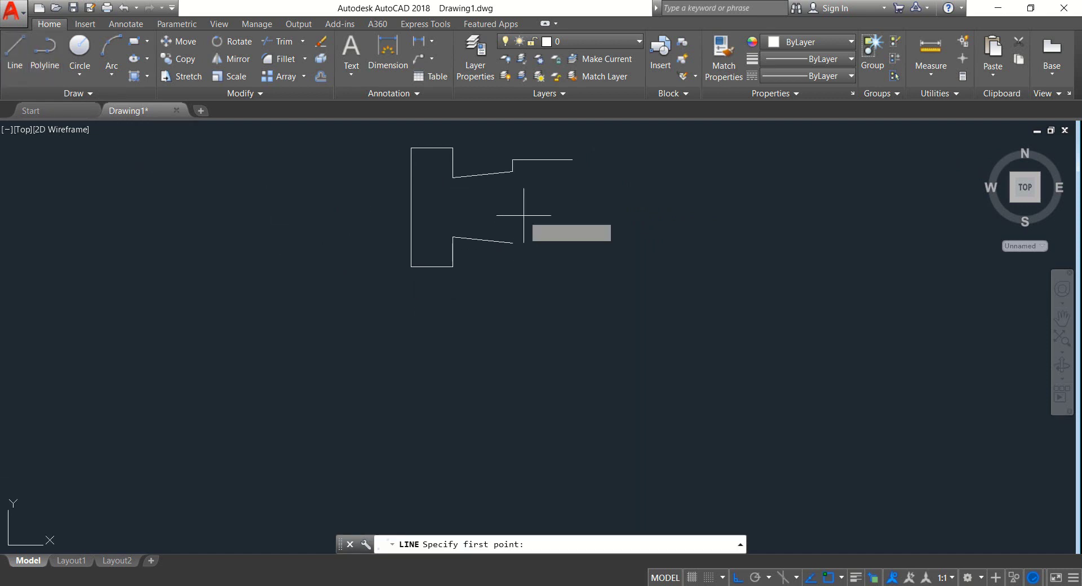
left_click(512, 242)
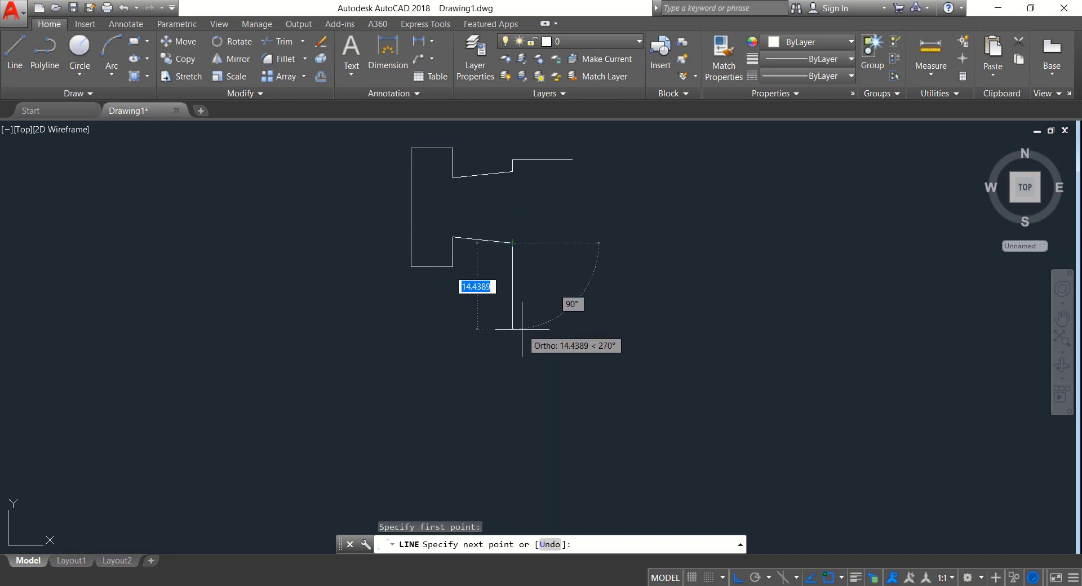
type("8")
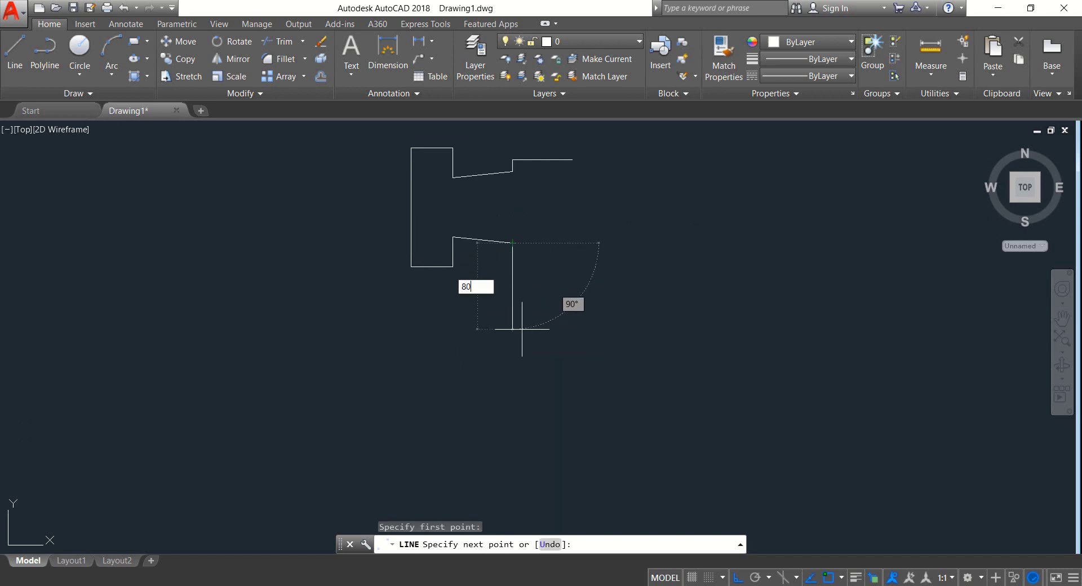
type("0")
key("Return")
scroll(525, 401, "down", 2)
mouse_move(524, 402)
middle_mouse_down()
mouse_move(533, 264)
mouse_move(529, 280)
middle_mouse_up()
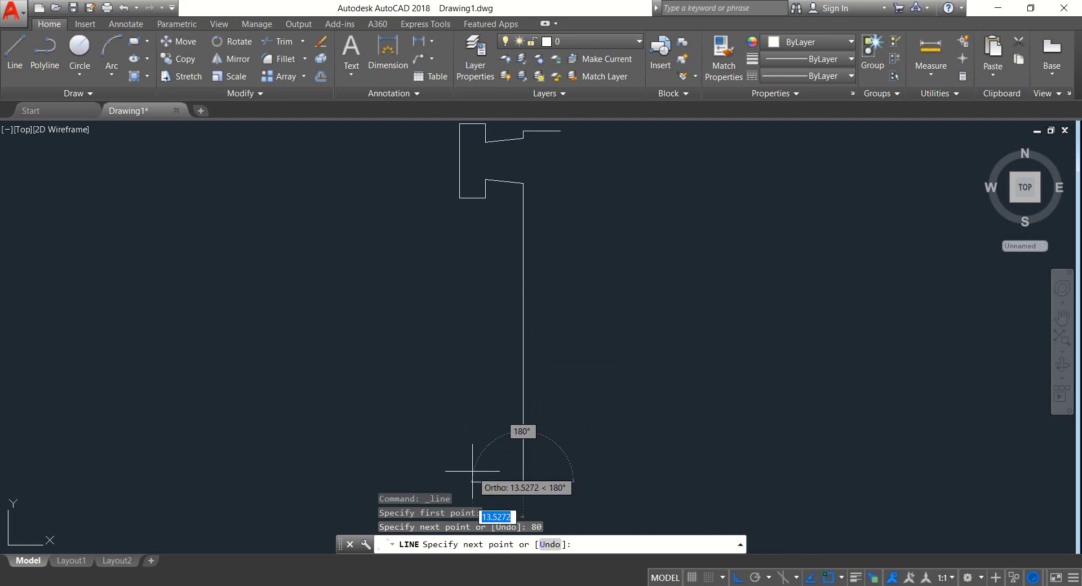
- Draw a 5-unit horizontal line to the left from the 80-unit vertical line's lower end, and erase that vertical line
type("5")
key("Return")
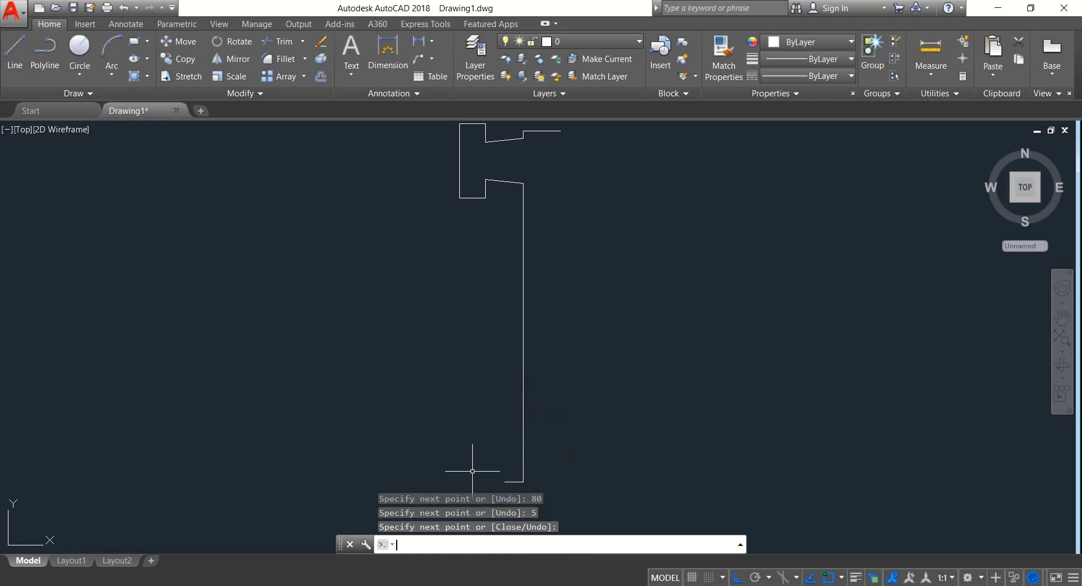
key("Return")
left_click(580, 336)
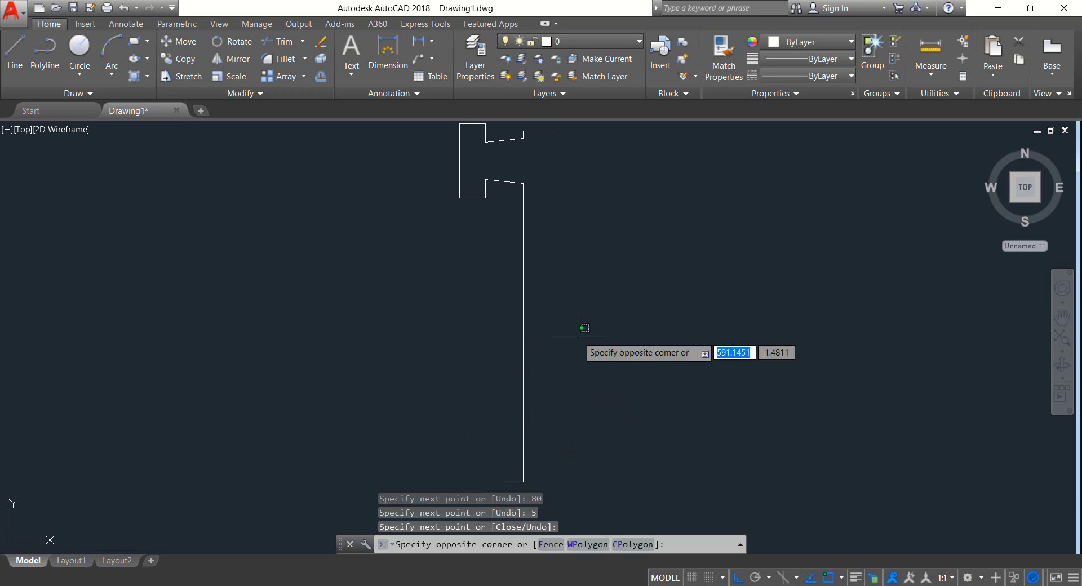
left_click(519, 301)
key("Delete")
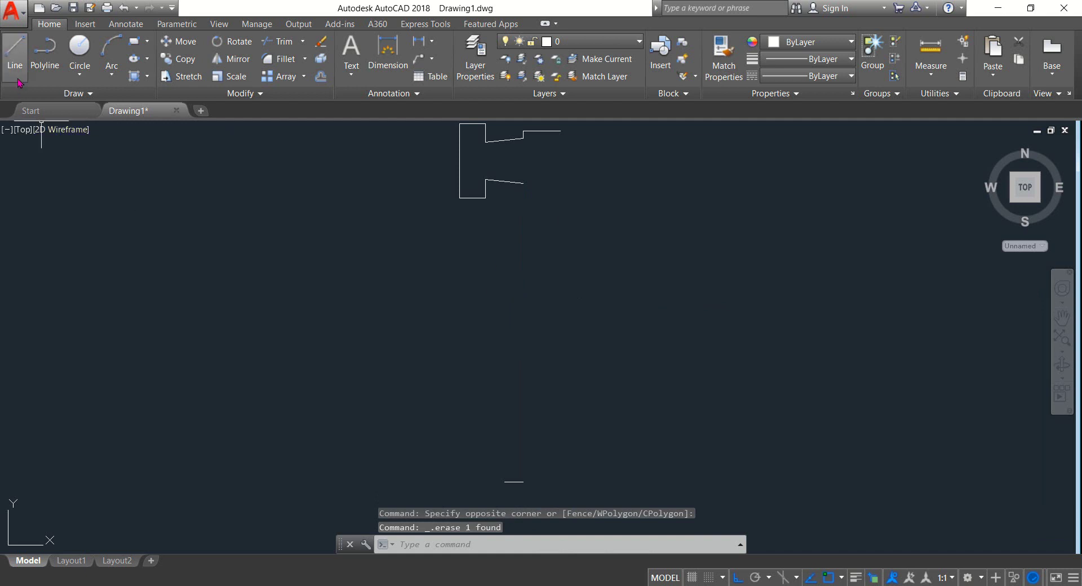
- With Ortho off, draw a sloped line from the left end of the 5-unit line to the free end of the lower neck line
left_click(14, 54)
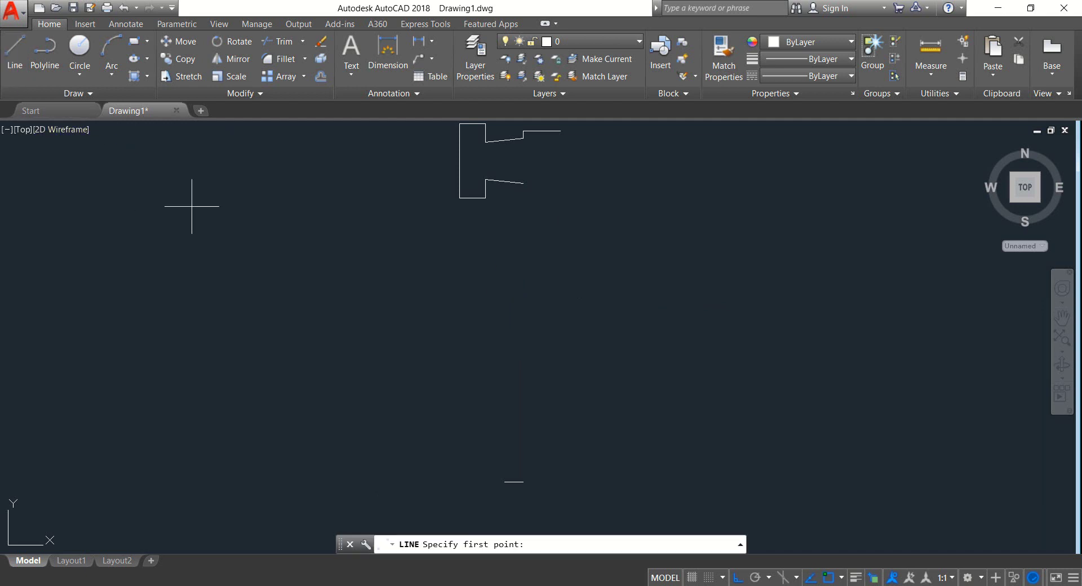
left_click(504, 482)
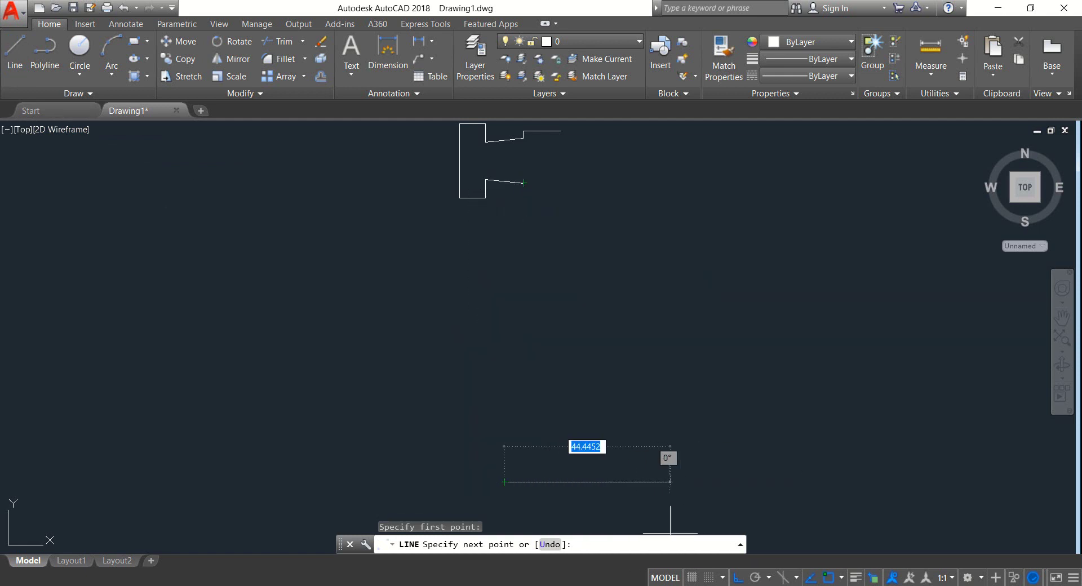
left_click(743, 577)
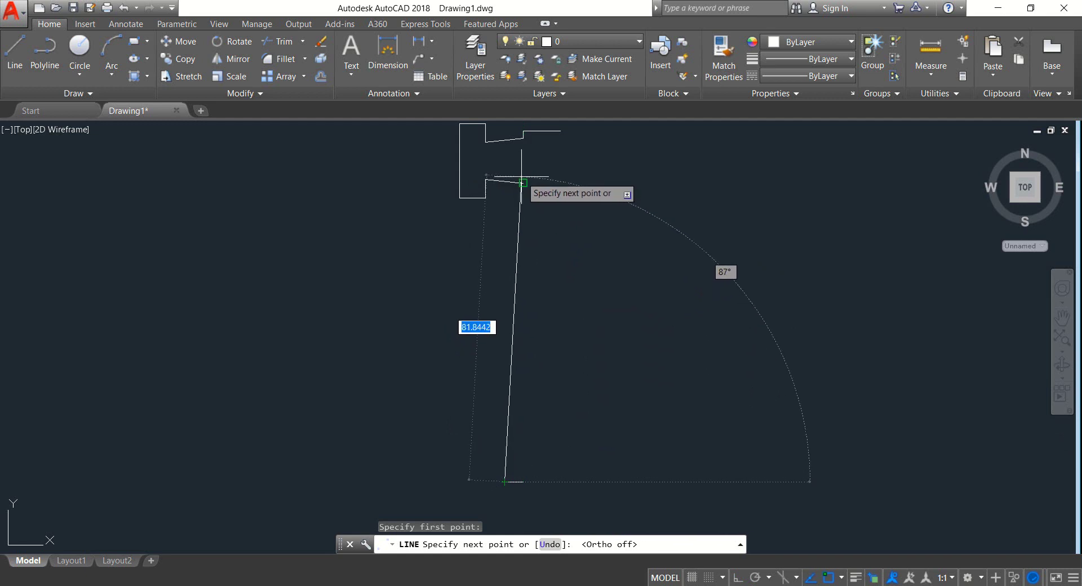
left_click(523, 182)
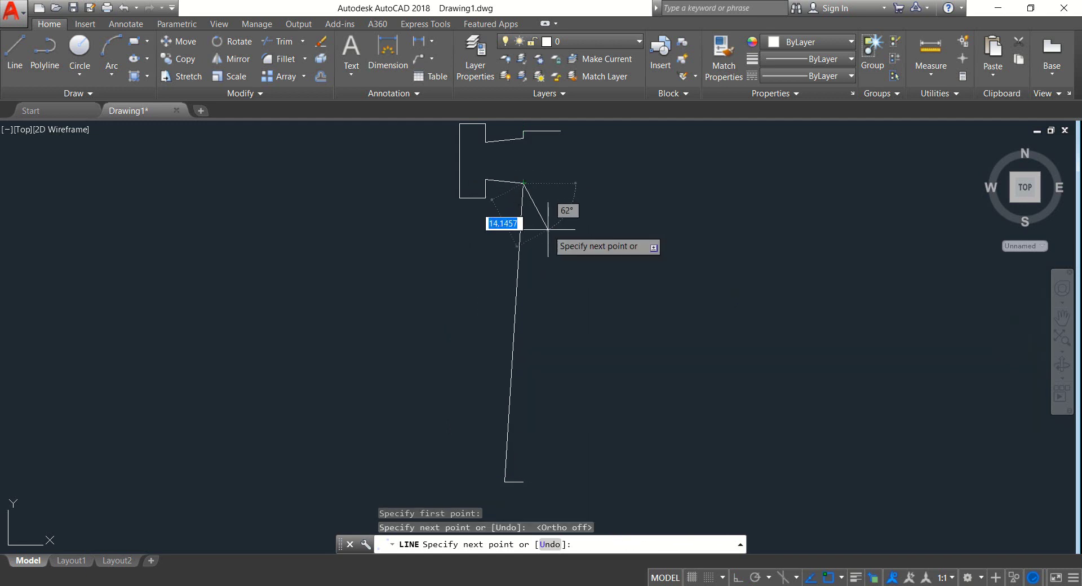
key("Return")
- Erase the 5-unit horizontal construction line at the bottom of the handle edge
scroll(542, 498, "up", 2)
left_click(540, 491)
left_click(506, 465)
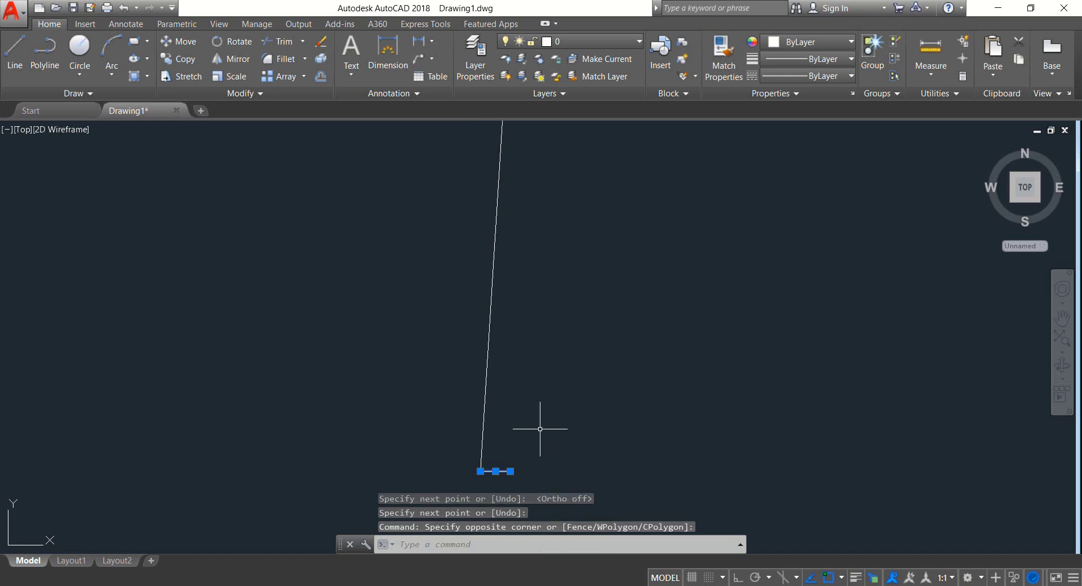
key("Delete")
scroll(539, 390, "down", 3)
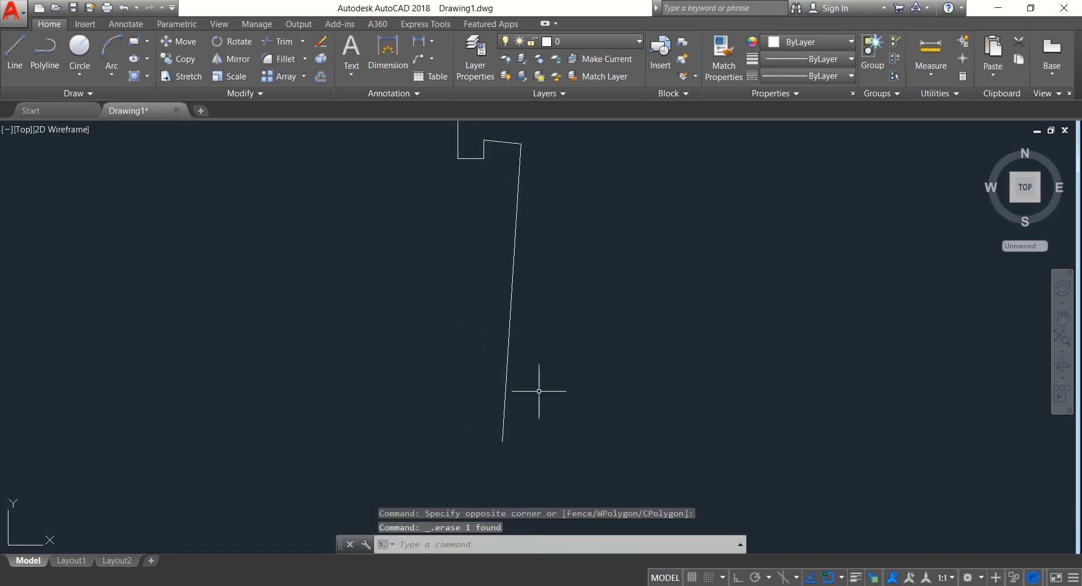
- With Ortho on, mirror the sloped handle edge about a vertical axis through the 10-unit top line's midpoint, keeping the source object
middle_click_drag(552, 308, 529, 318)
scroll(507, 229, "up", 4)
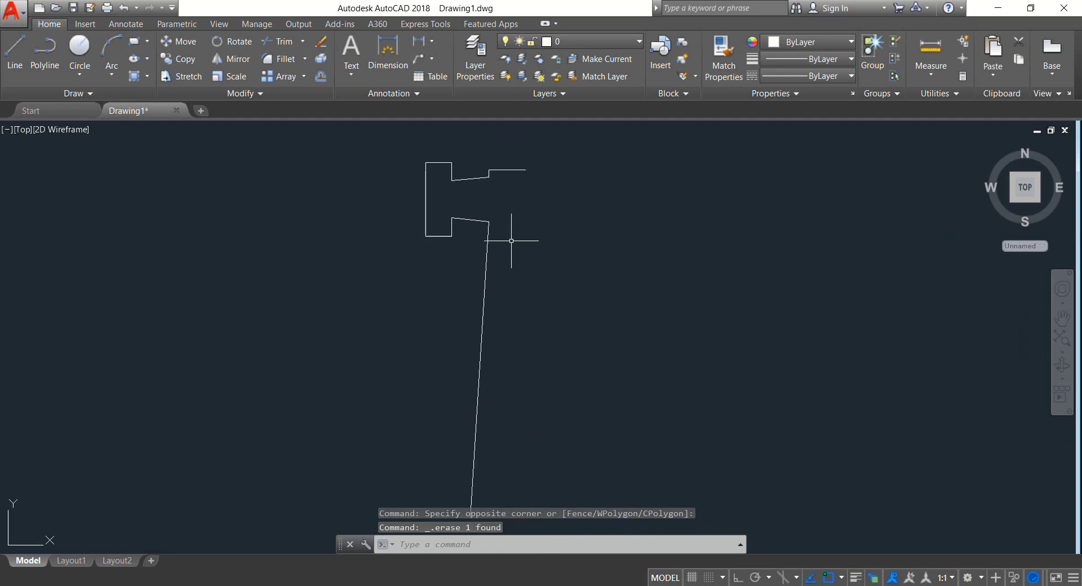
mouse_move(511, 234)
middle_mouse_down()
mouse_move(513, 298)
mouse_move(526, 296)
middle_mouse_up()
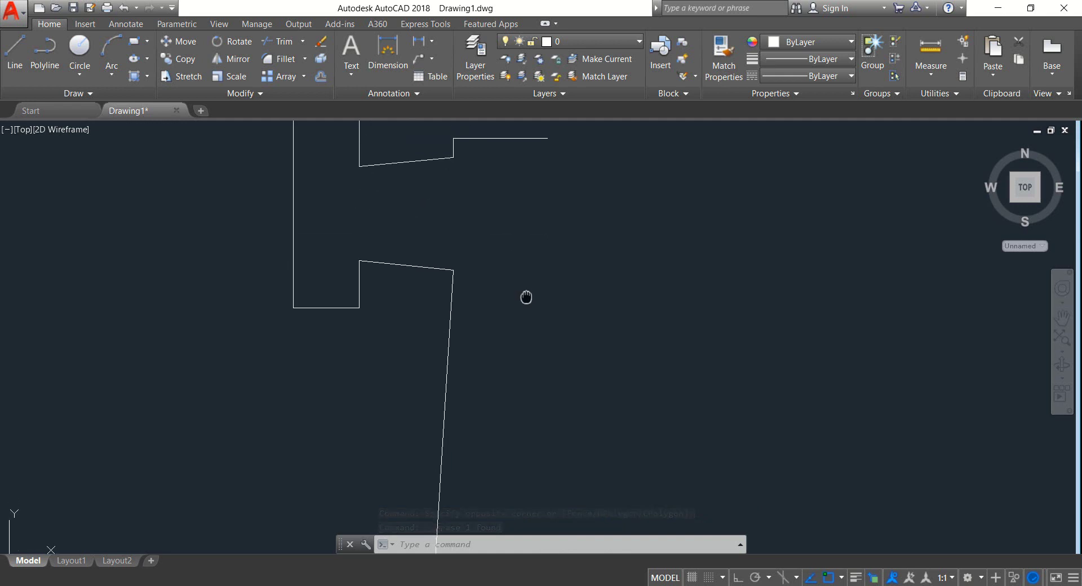
left_click(738, 577)
left_click(527, 377)
left_click(429, 319)
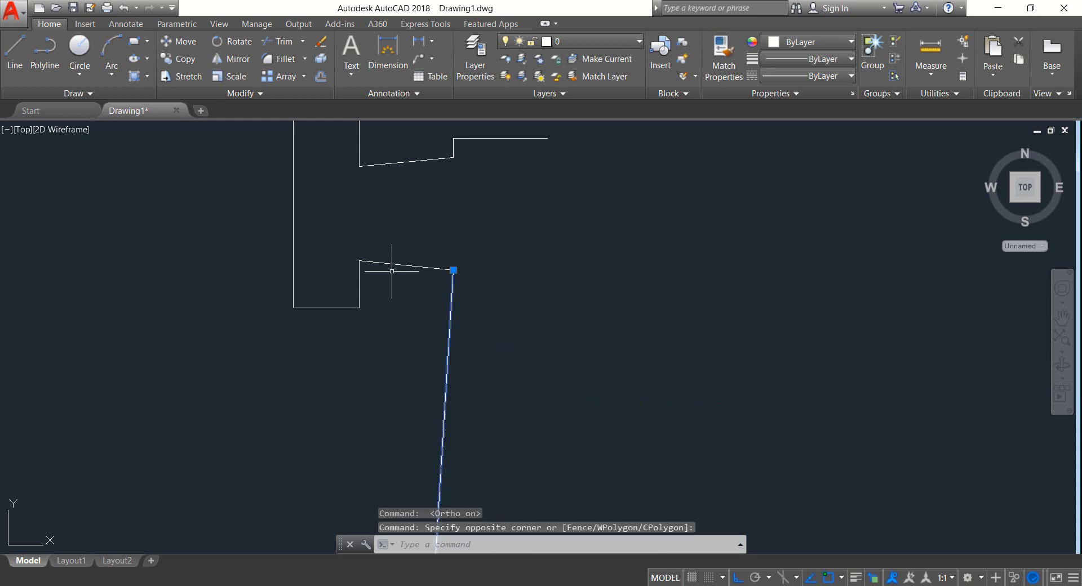
left_click(231, 59)
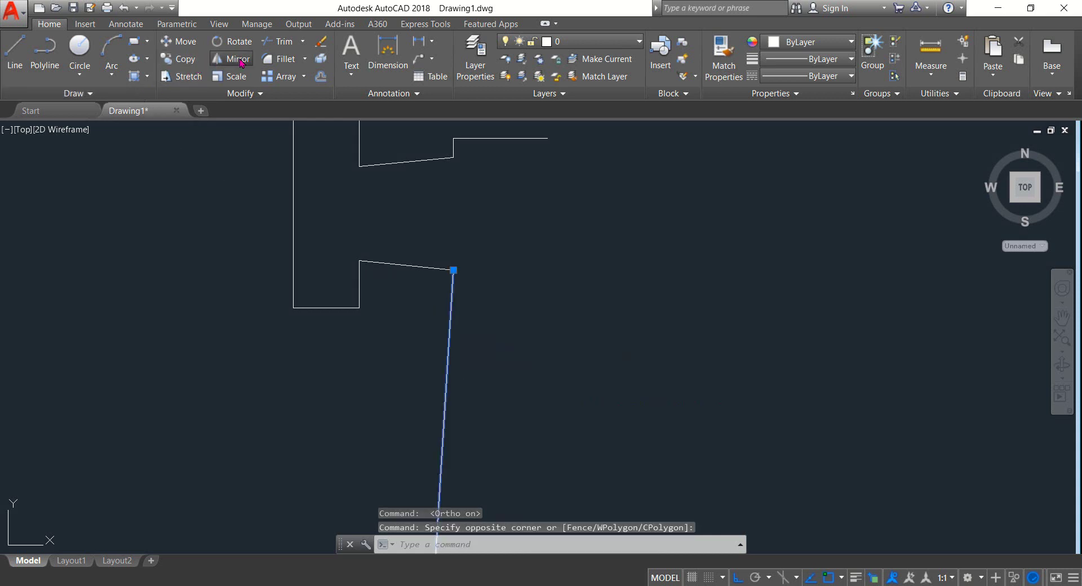
left_click(501, 137)
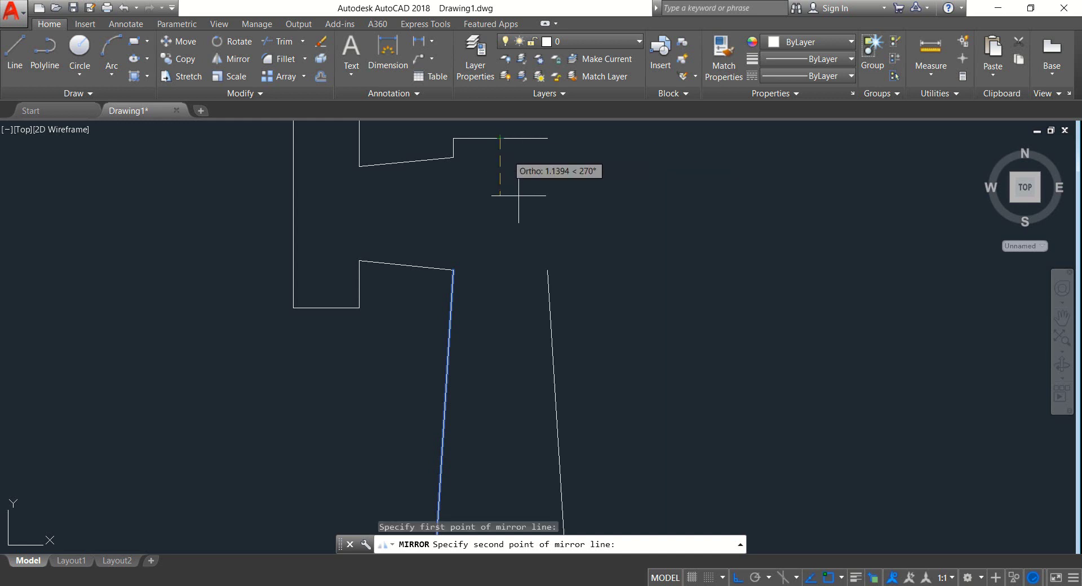
left_click(521, 238)
key("Return")
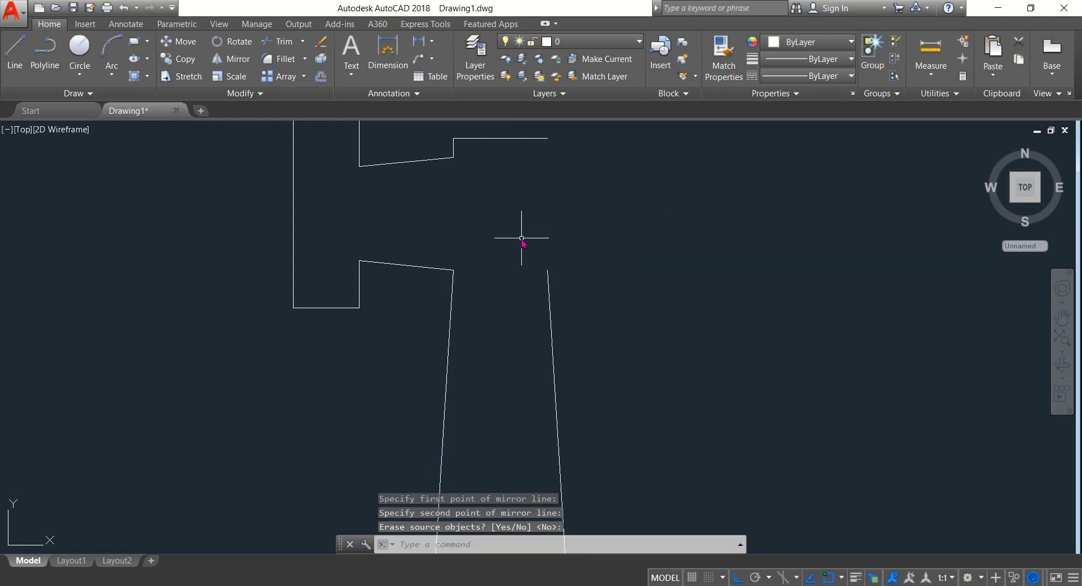
- From the right end of the 10-unit top line, draw line segments 2 units down and 5 units to the right
mouse_move(495, 226)
middle_mouse_down()
mouse_move(472, 287)
mouse_move(462, 283)
middle_mouse_up()
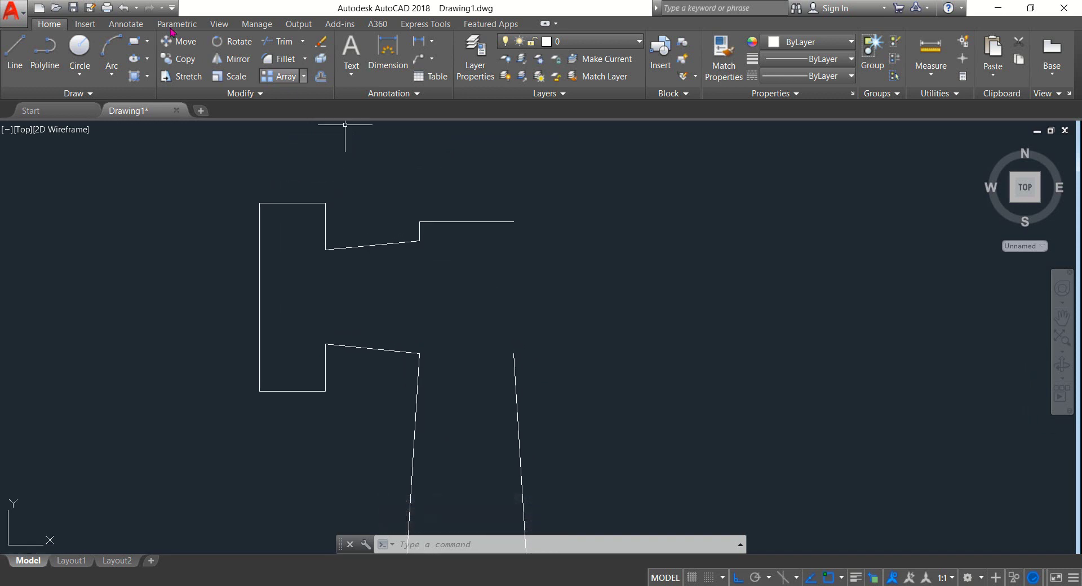
left_click(15, 52)
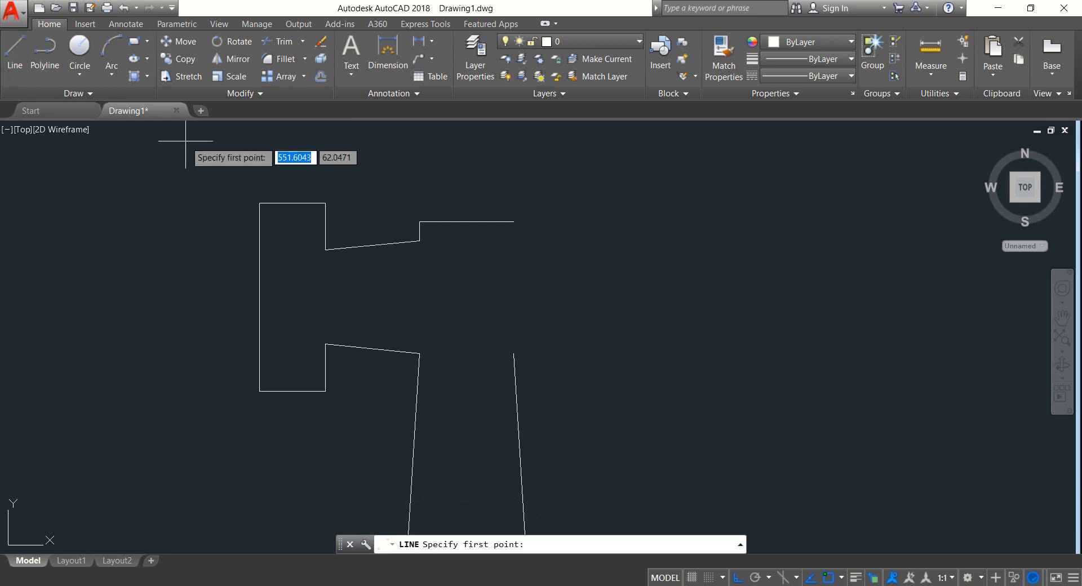
left_click(514, 221)
type("2")
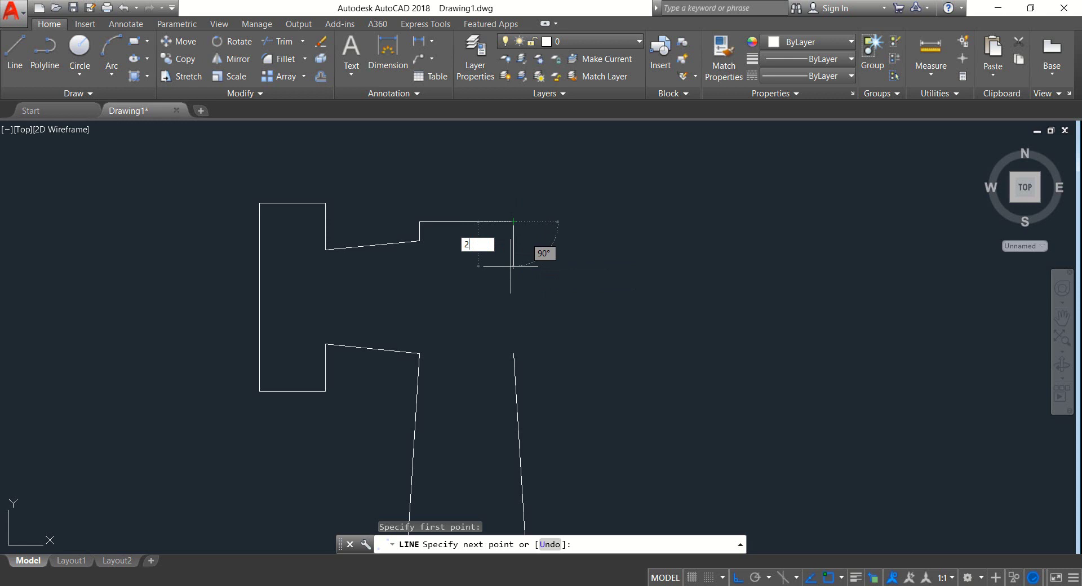
key("Return")
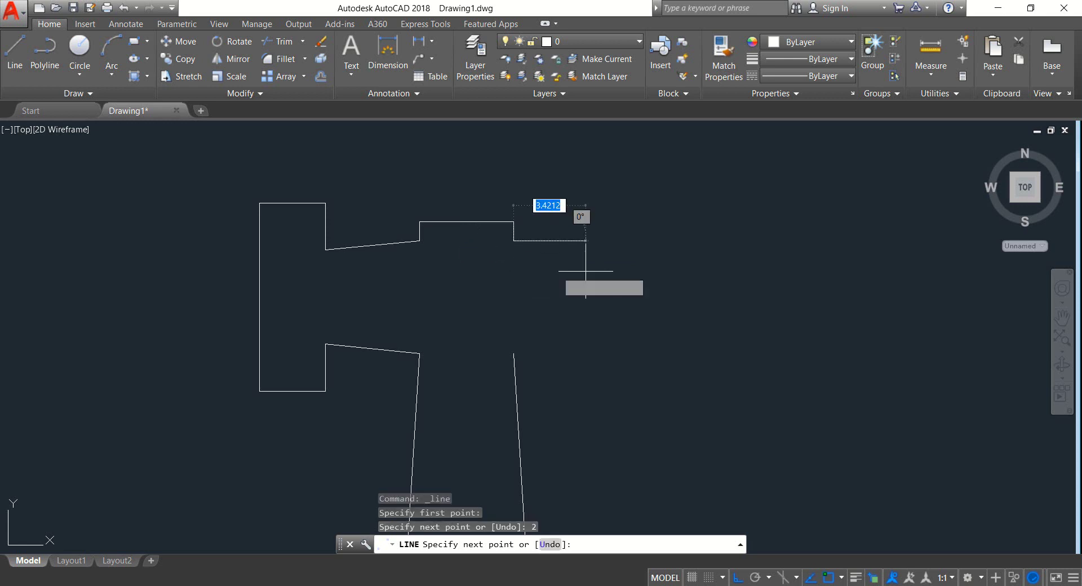
type("5")
key("Return")
key("Return")
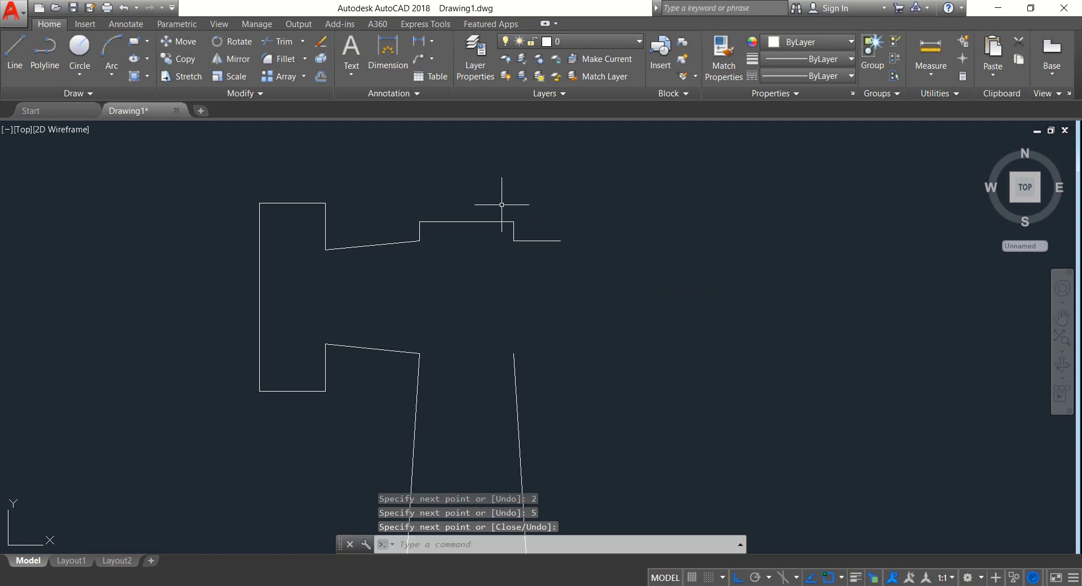
scroll(521, 233, "up", 2)
left_click(526, 273)
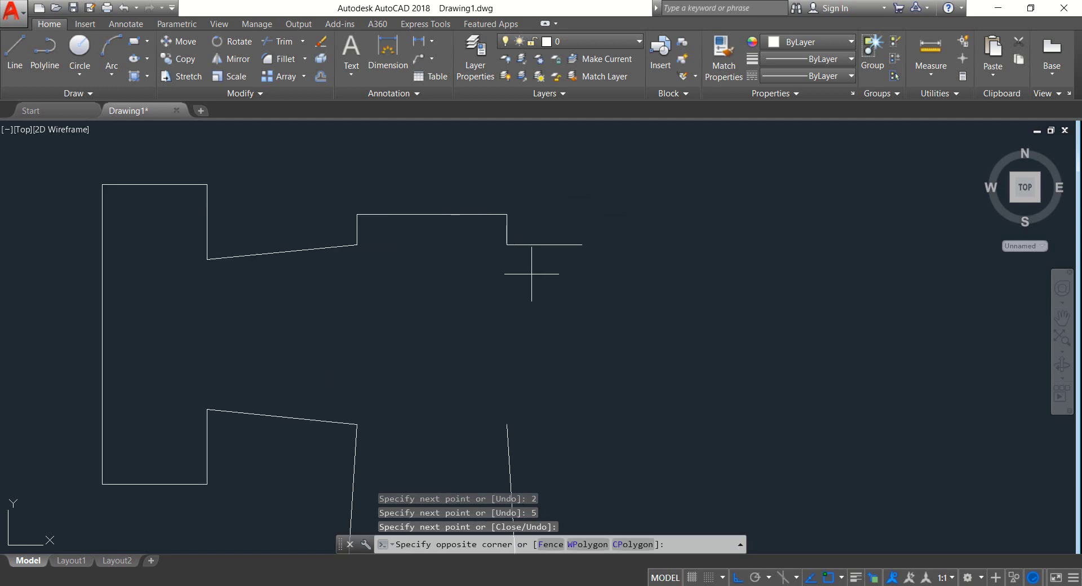
left_click(492, 228)
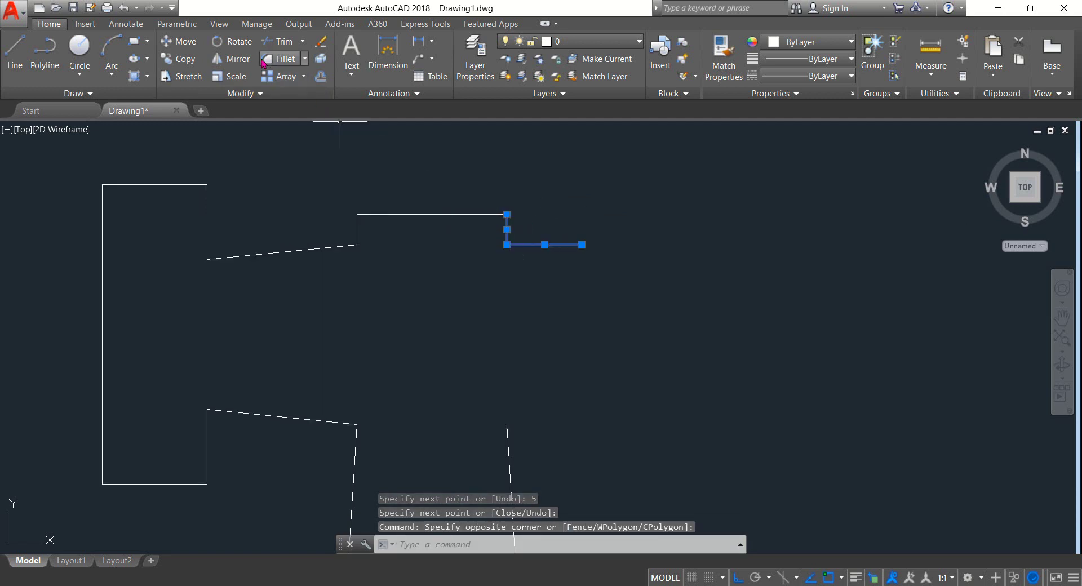
left_click(231, 59)
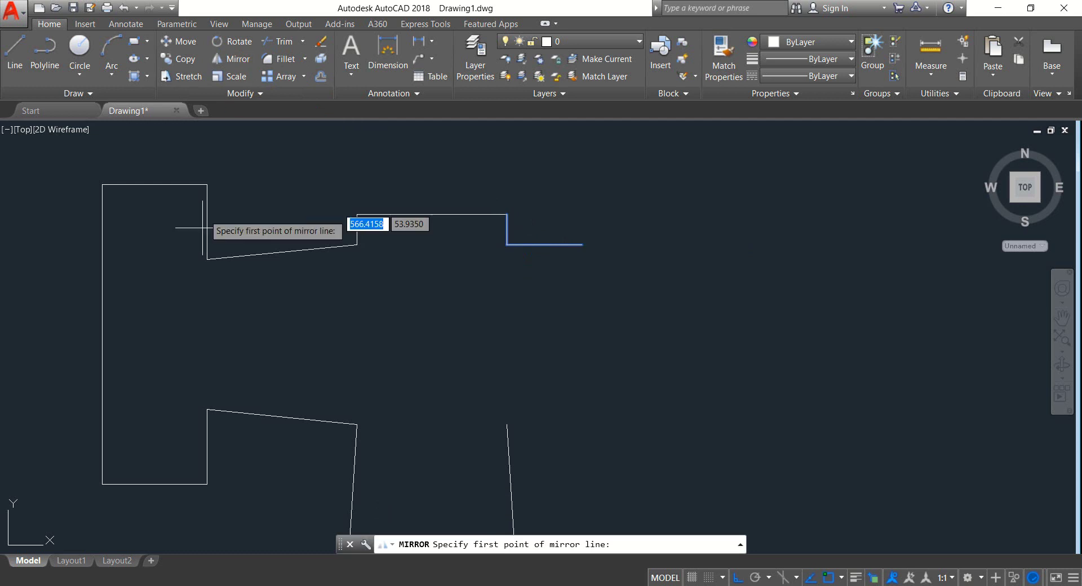
left_click(102, 334)
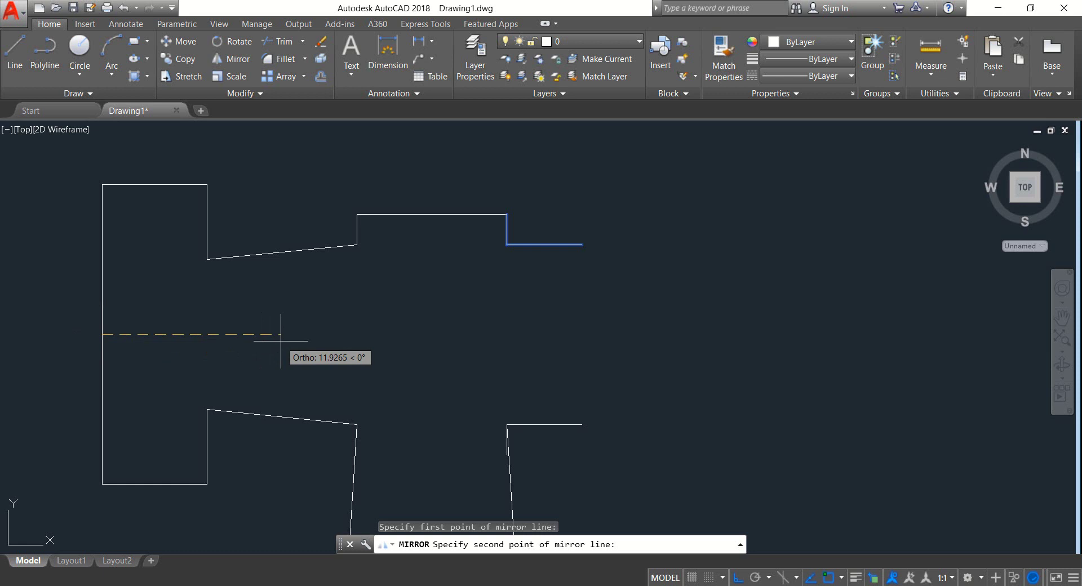
key("Escape")
- From the upper end of the mirrored handle edge, draw line segments 2 units up and 5 units to the right
middle_click_drag(356, 319, 350, 297)
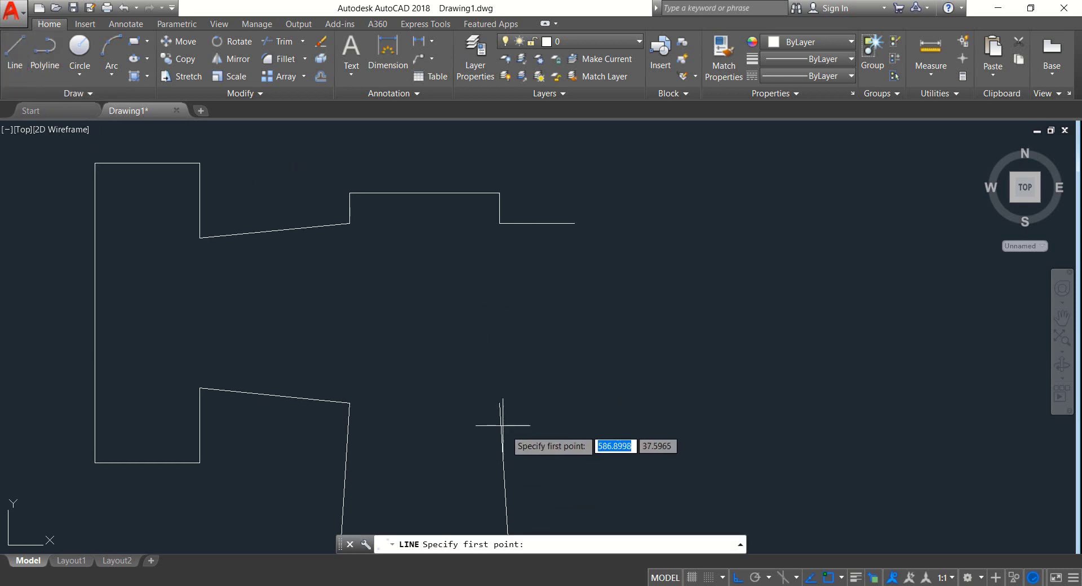
left_click(499, 403)
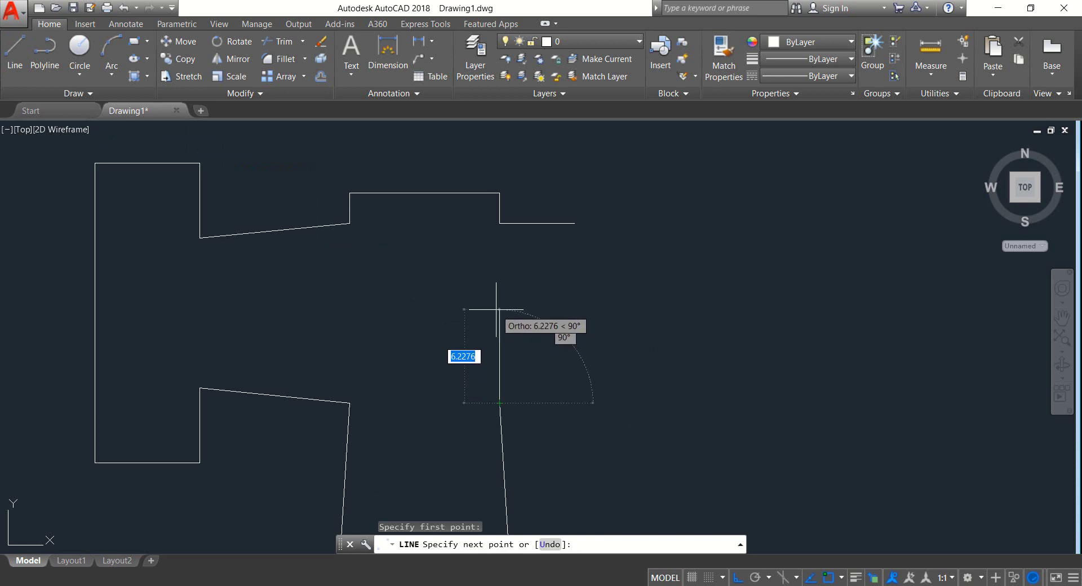
type("2")
key("Return")
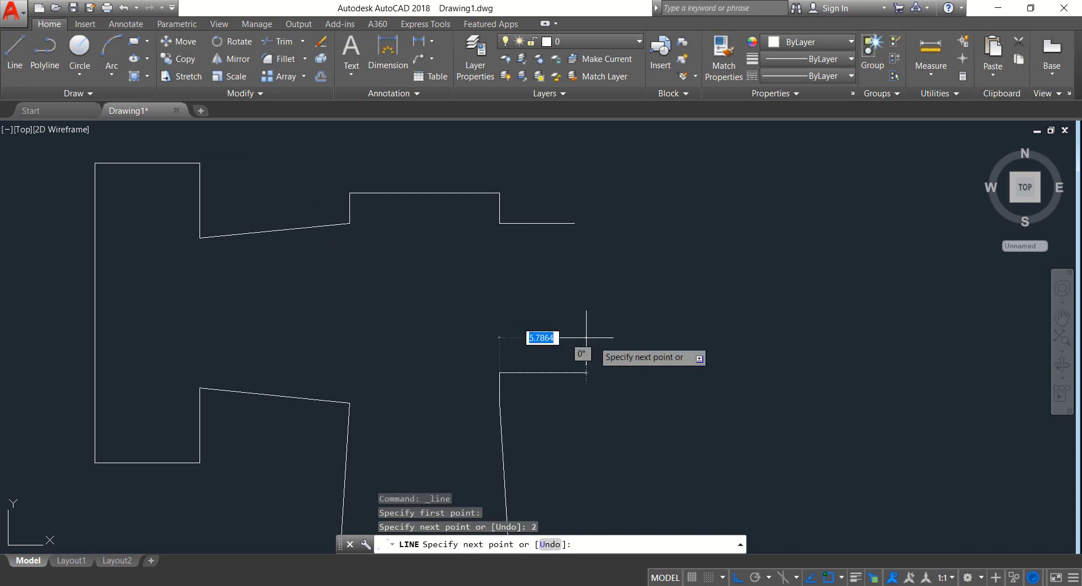
type("5")
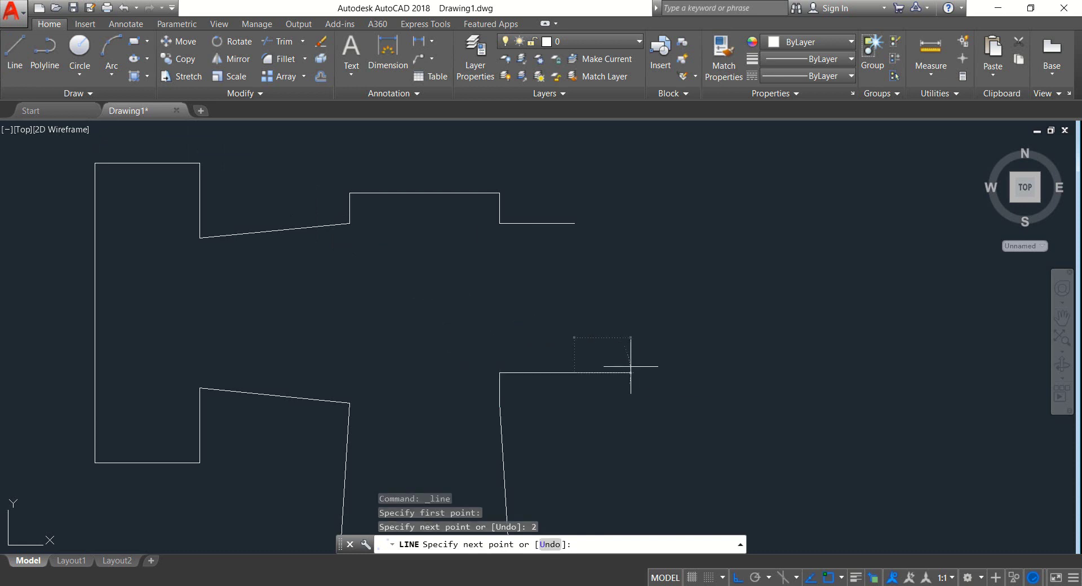
key("Return")
key("Return")
- With Ortho off, draw a three-point arc from the lower 5-unit line's free end, curving down to the right and ending about 24 units from its second point
scroll(563, 320, "down", 2)
mouse_move(564, 331)
middle_mouse_down()
mouse_move(527, 259)
mouse_move(502, 256)
middle_mouse_up()
scroll(541, 242, "down", 2)
scroll(528, 257, "up", 1)
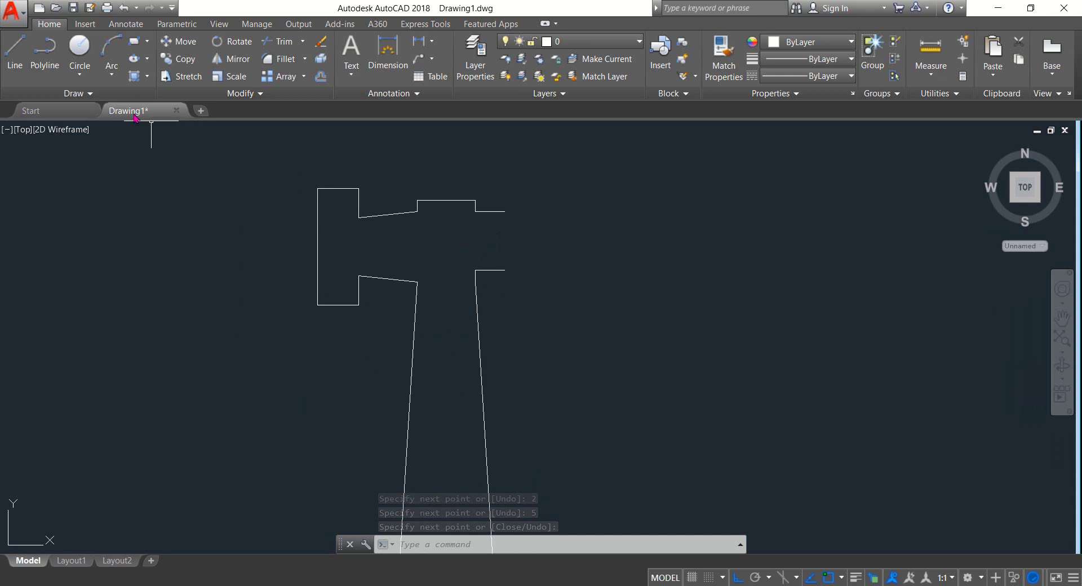
left_click(114, 45)
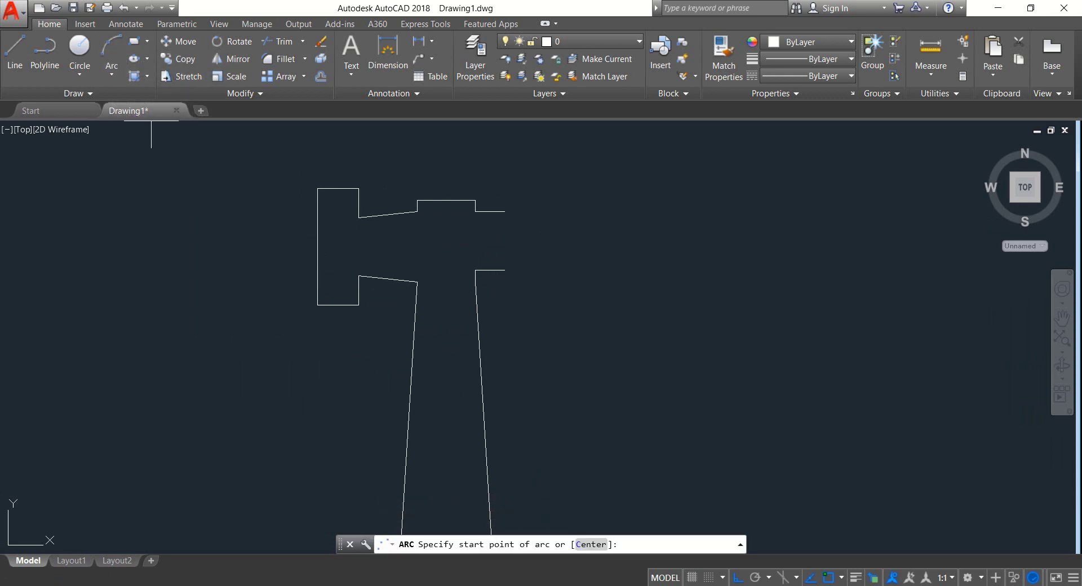
left_click(505, 270)
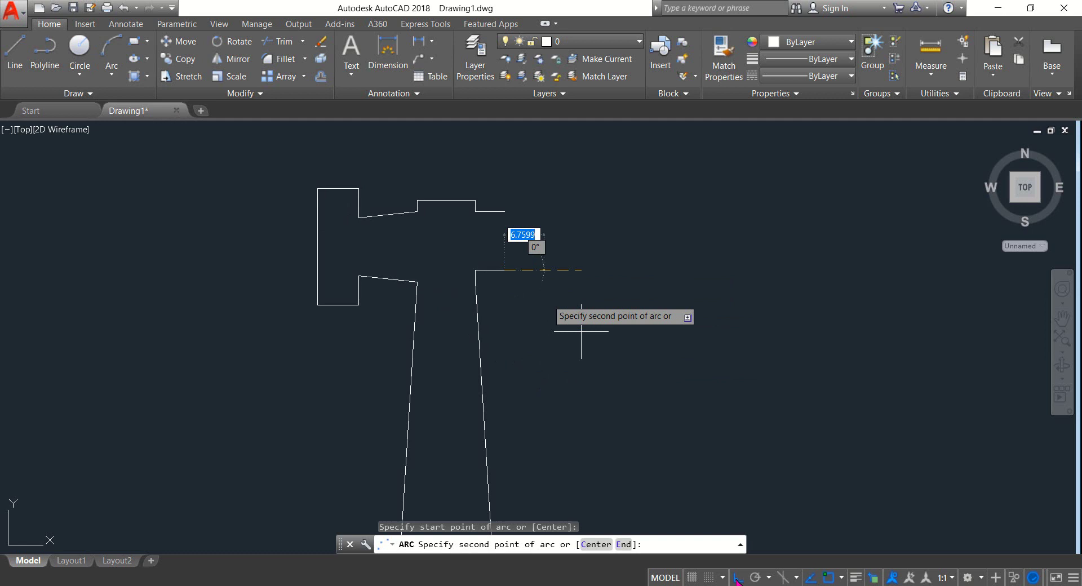
left_click(737, 578)
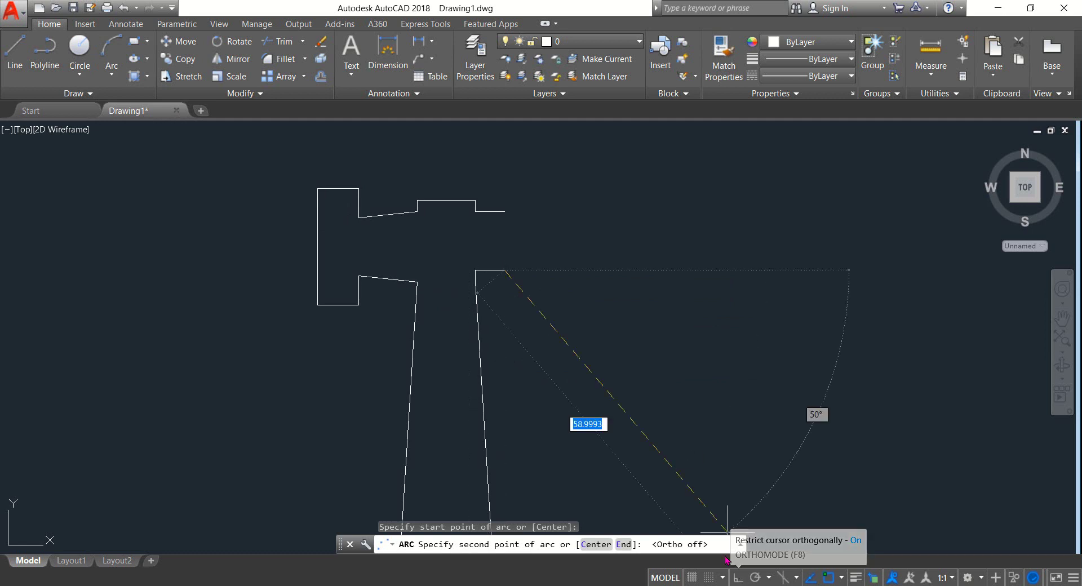
left_click(574, 308)
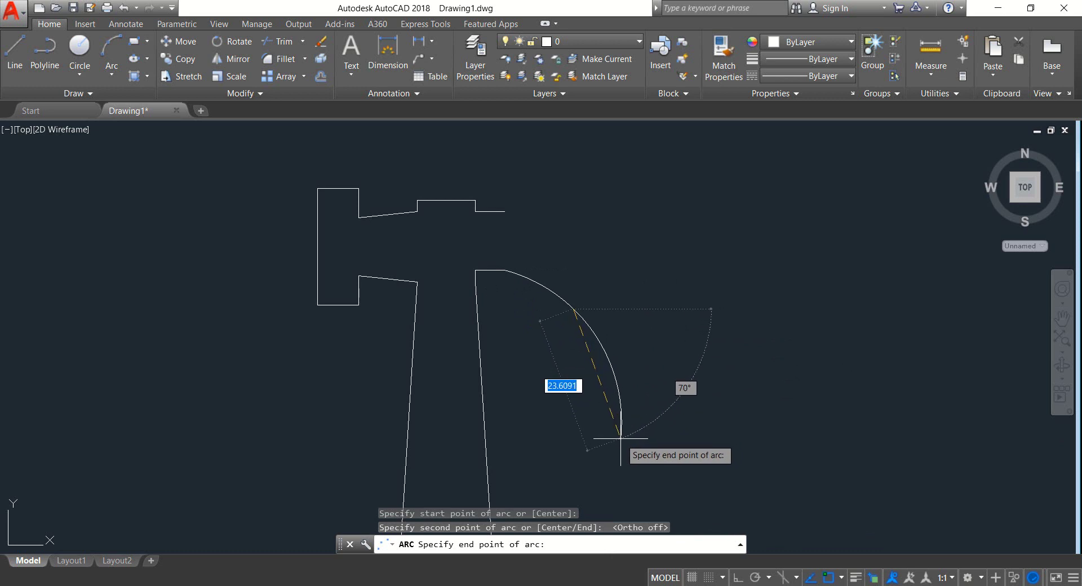
left_click(621, 437)
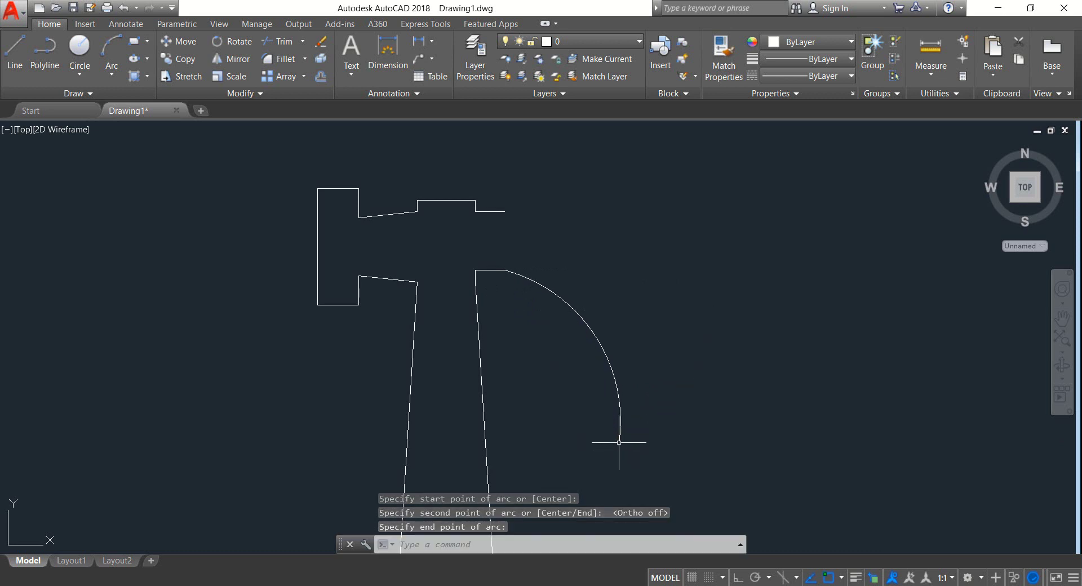
right_click(621, 441)
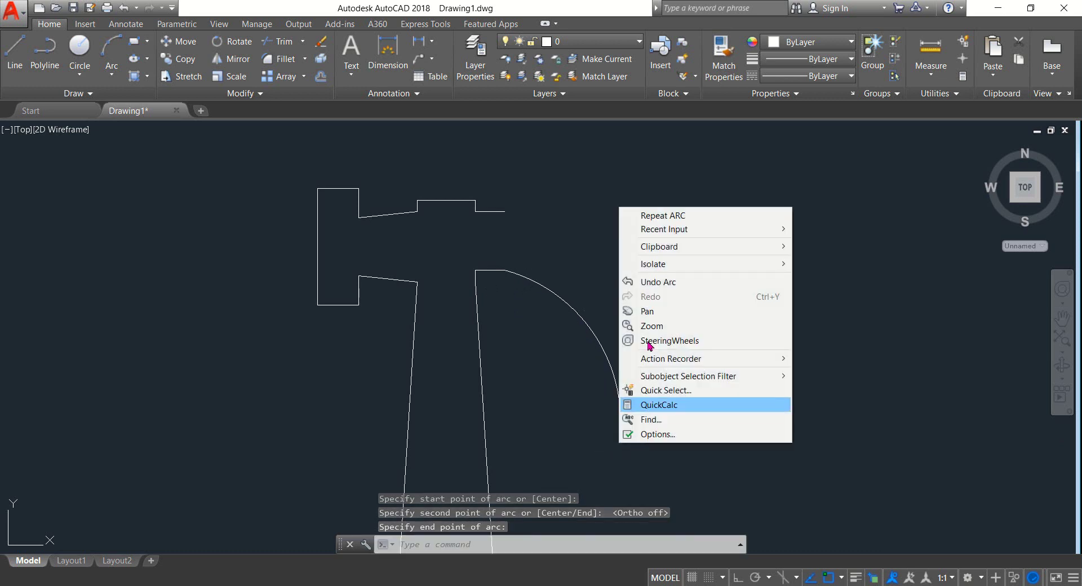
left_click(658, 215)
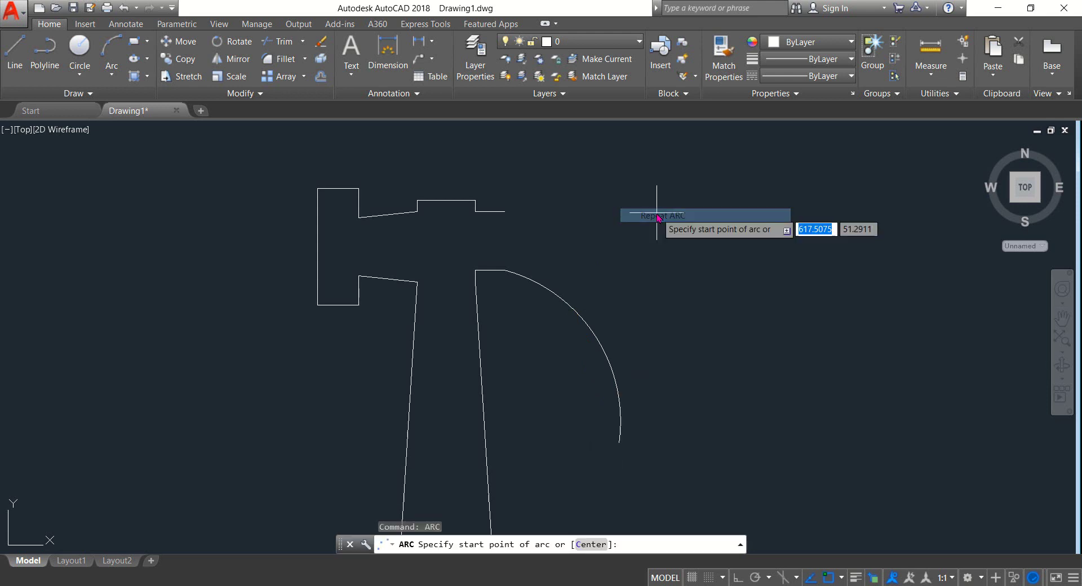
left_click(504, 212)
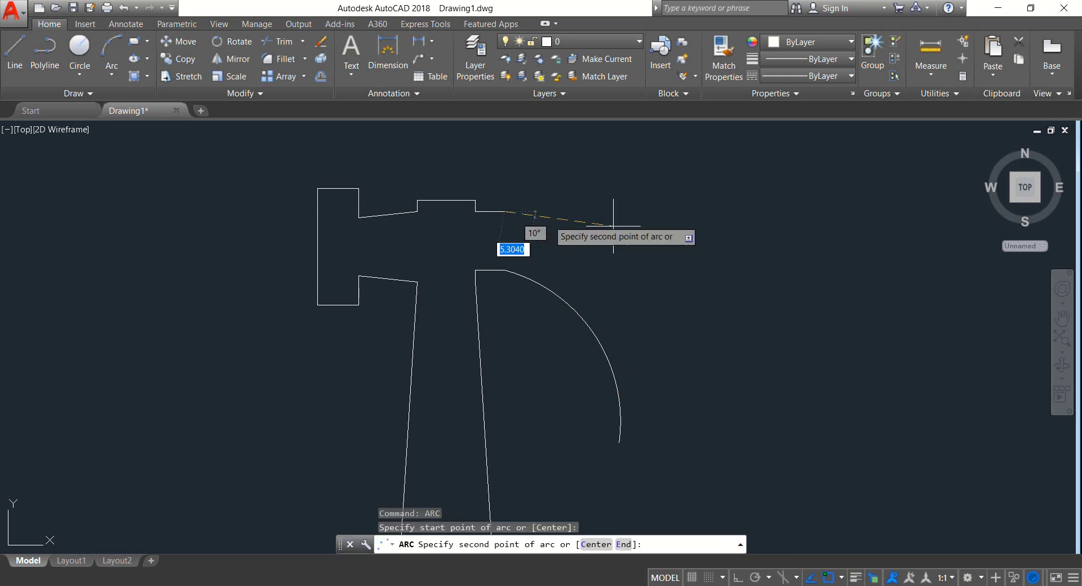
left_click(657, 263)
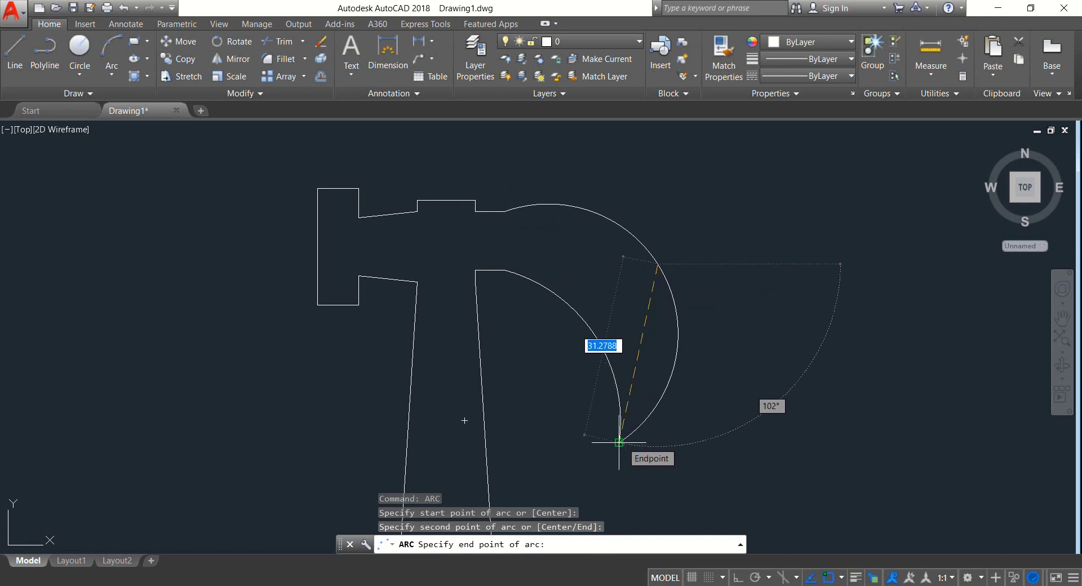
key("Escape")
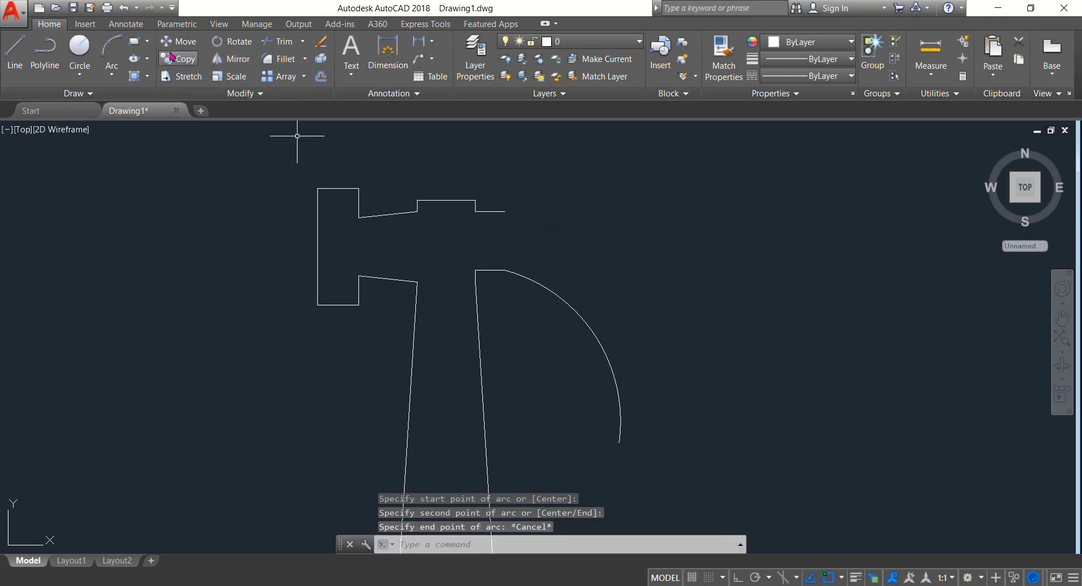
- Draw a three-point arc from the upper 5-unit line's free end, bulging outward and ending at the lower tip of the claw's inner arc
left_click(111, 59)
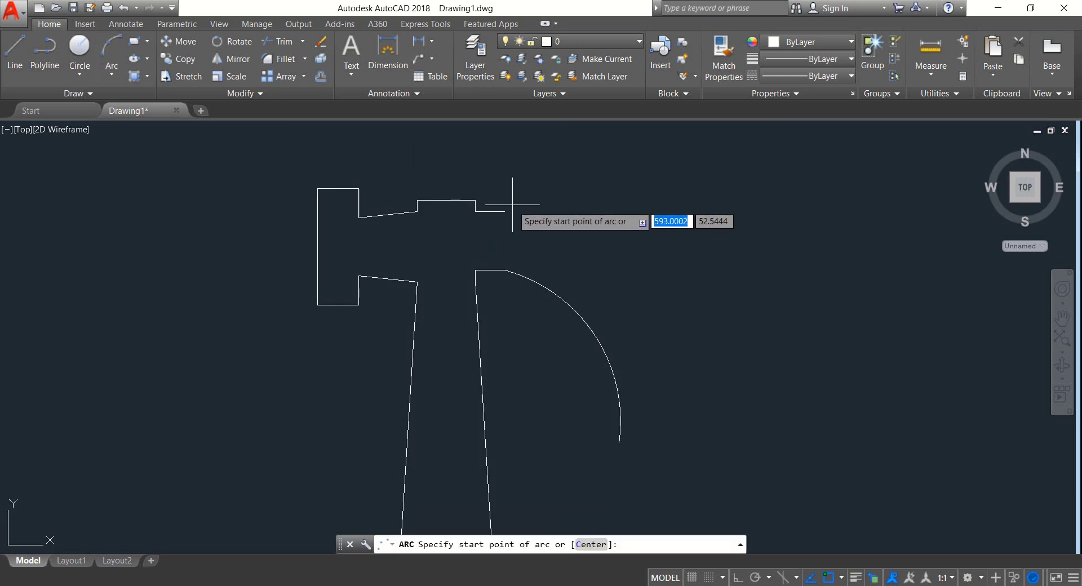
left_click(505, 211)
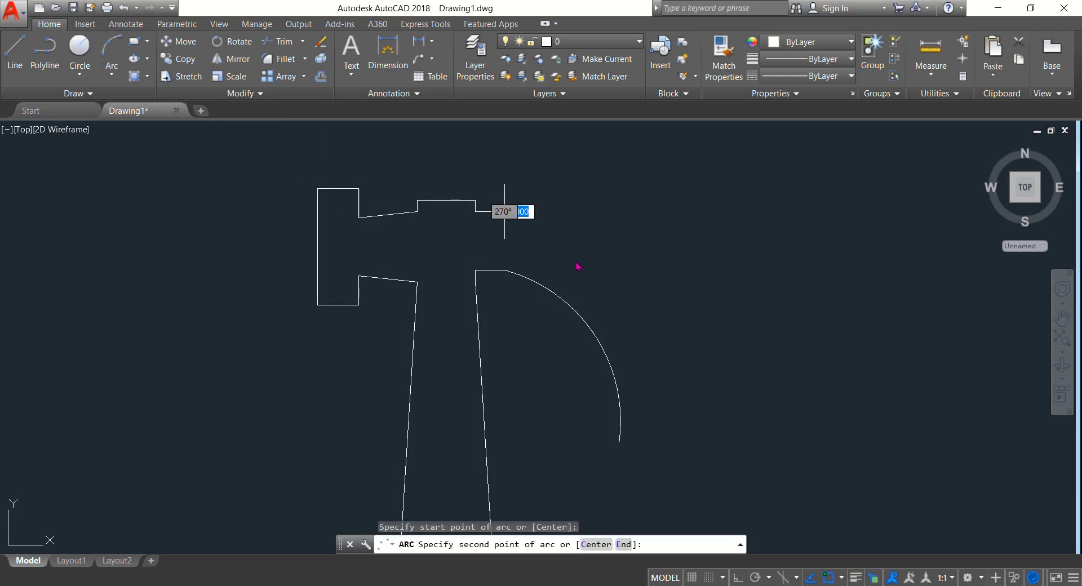
left_click(627, 282)
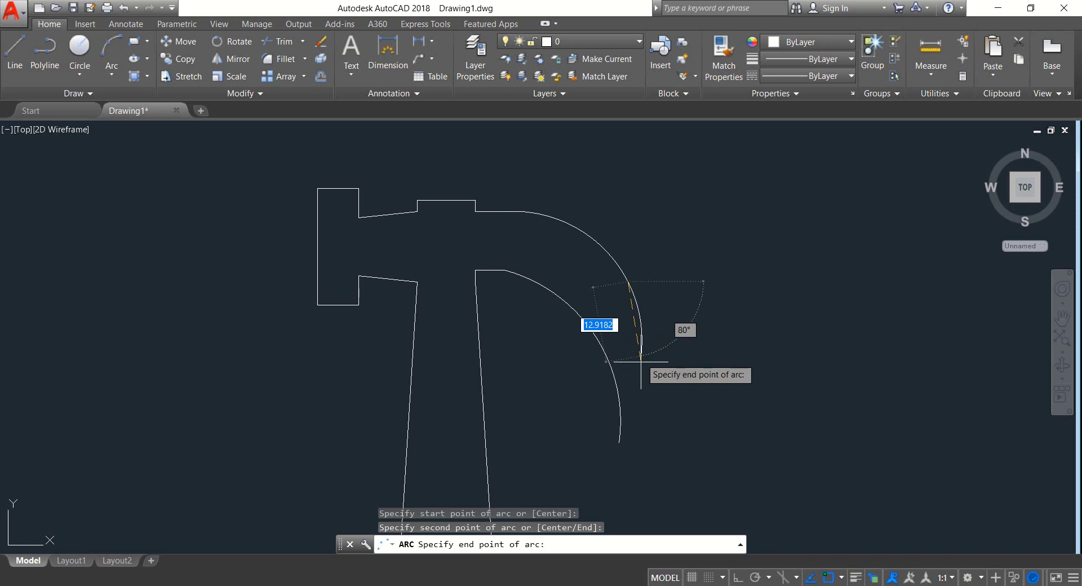
left_click(618, 443)
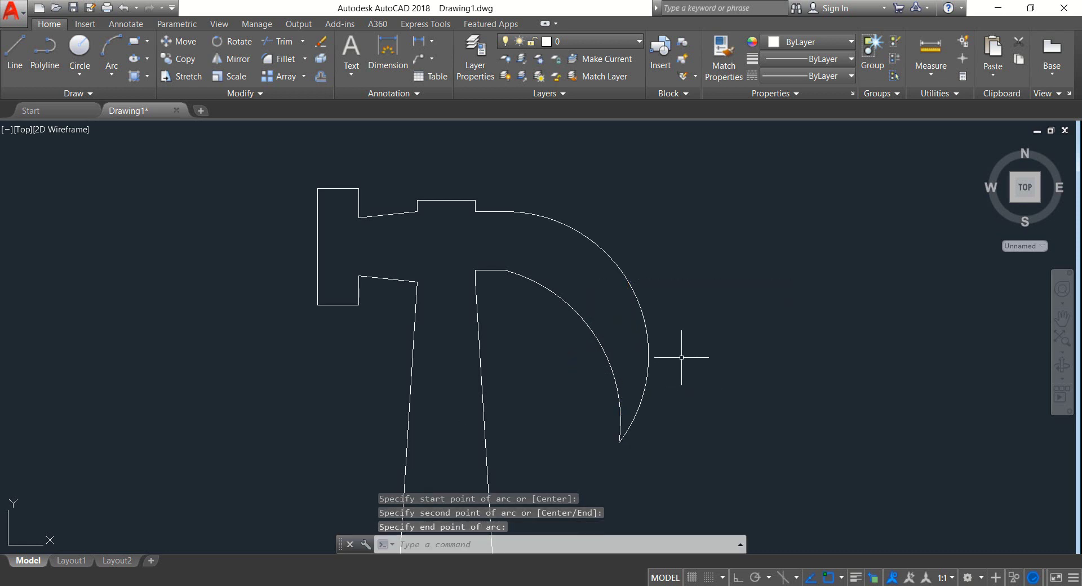
- Close the bottom of the handle with a line joining the lower ends of the two sloped handle edges
scroll(590, 305, "down", 4)
middle_click_drag(590, 305, 591, 264)
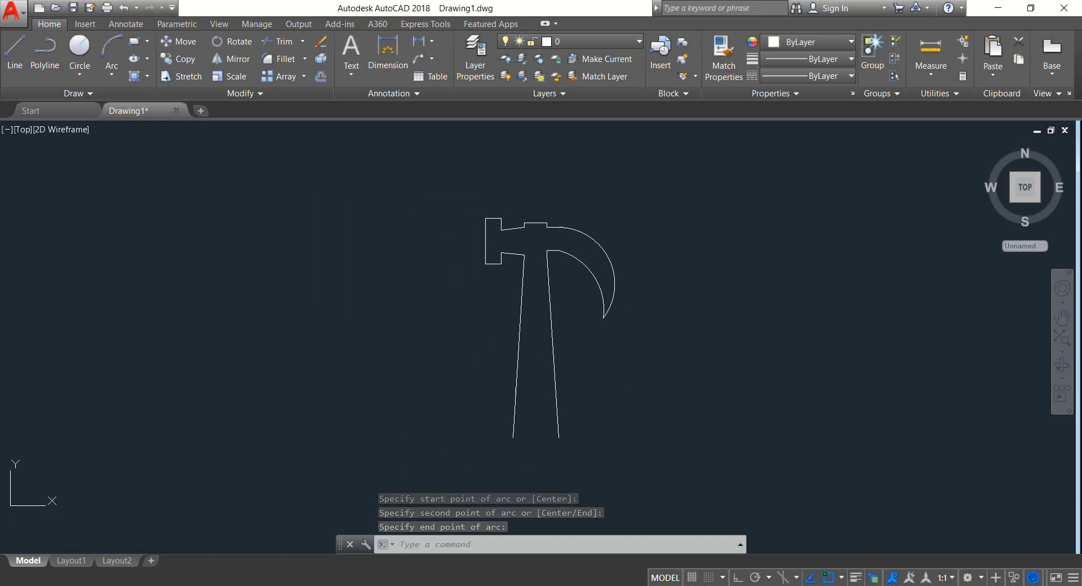
left_click(13, 50)
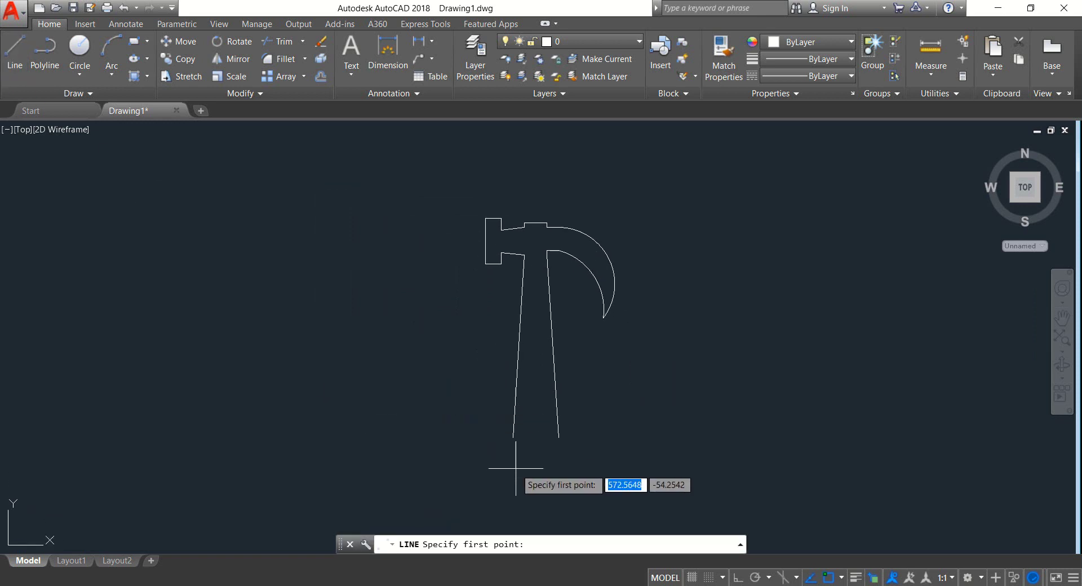
left_click(512, 437)
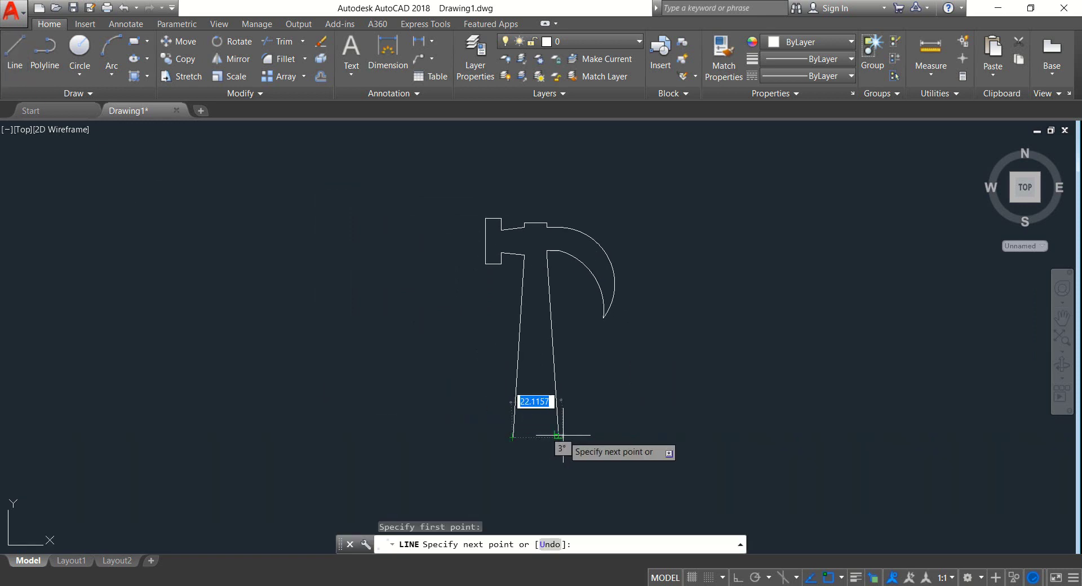
left_click(558, 437)
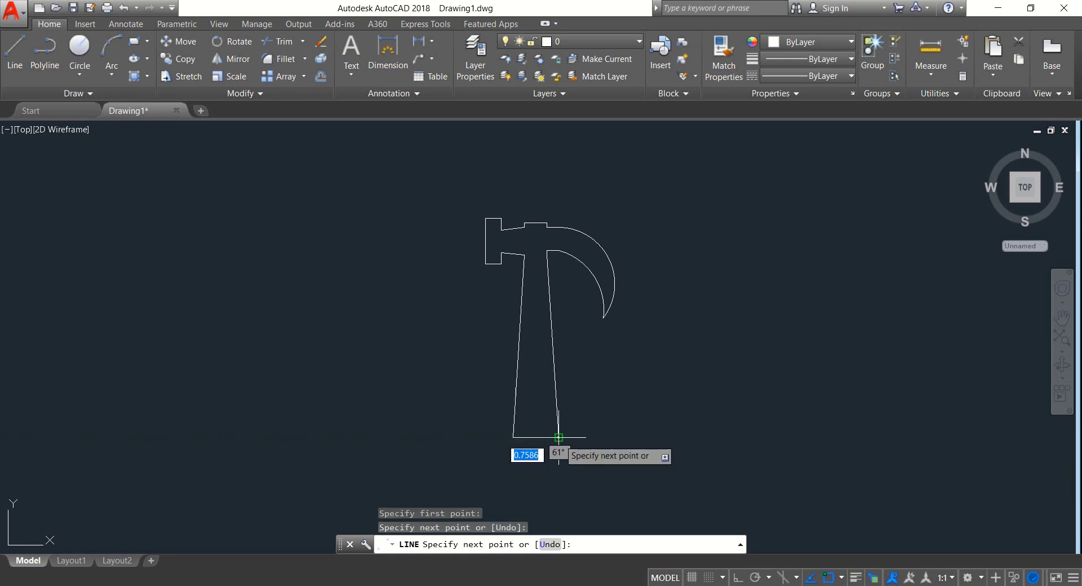
key("Return")
- Set the fillet radius to 2 and round both upper corners of the striking face
scroll(556, 298, "up", 3)
middle_click_drag(556, 295, 574, 304)
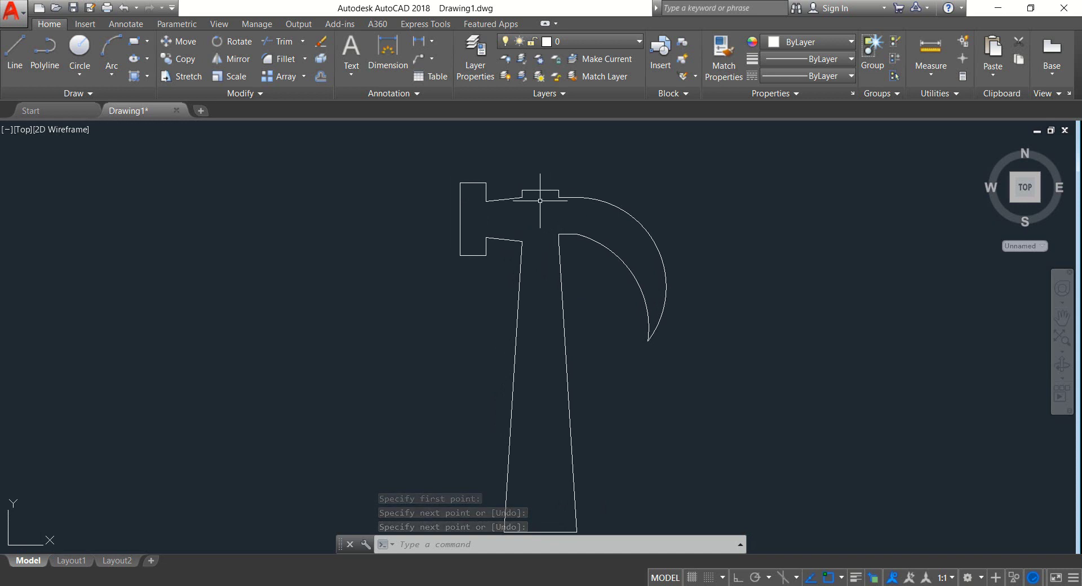
scroll(549, 189, "up", 5)
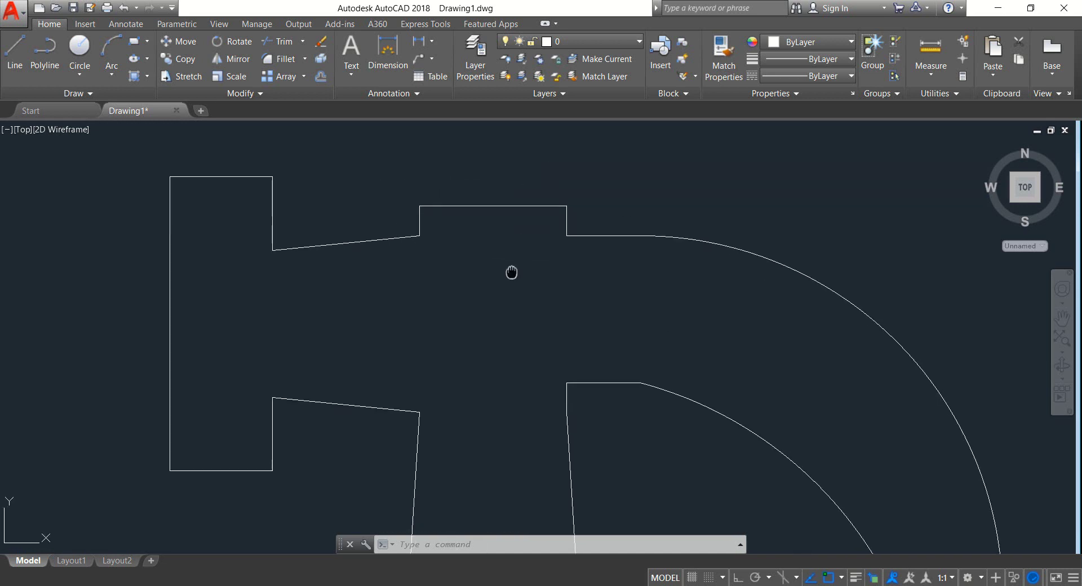
middle_click_drag(511, 272, 492, 249)
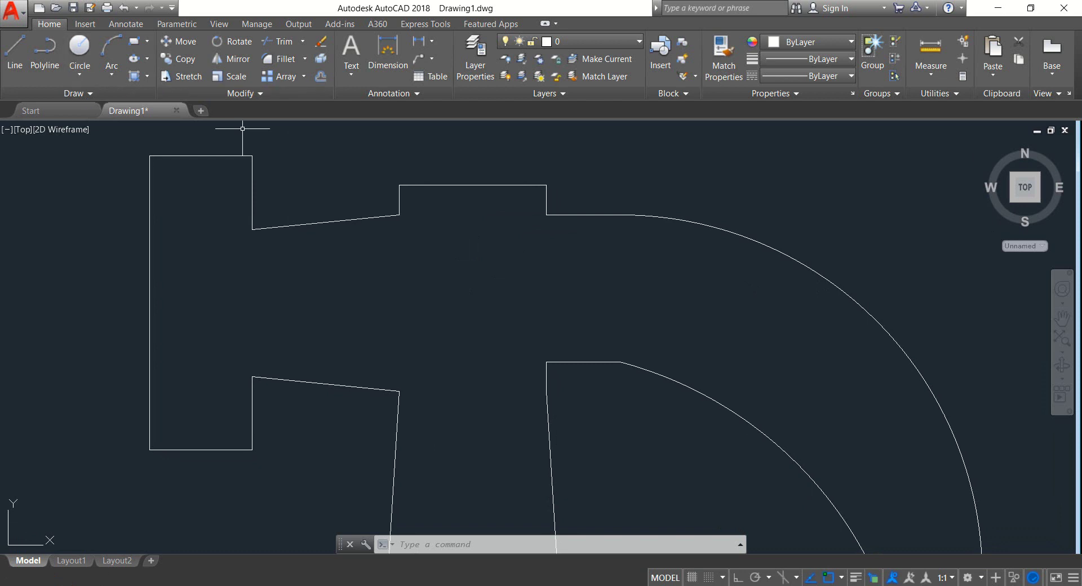
scroll(378, 170, "down", 5)
mouse_move(383, 211)
middle_mouse_down()
mouse_move(388, 222)
mouse_move(396, 202)
middle_mouse_up()
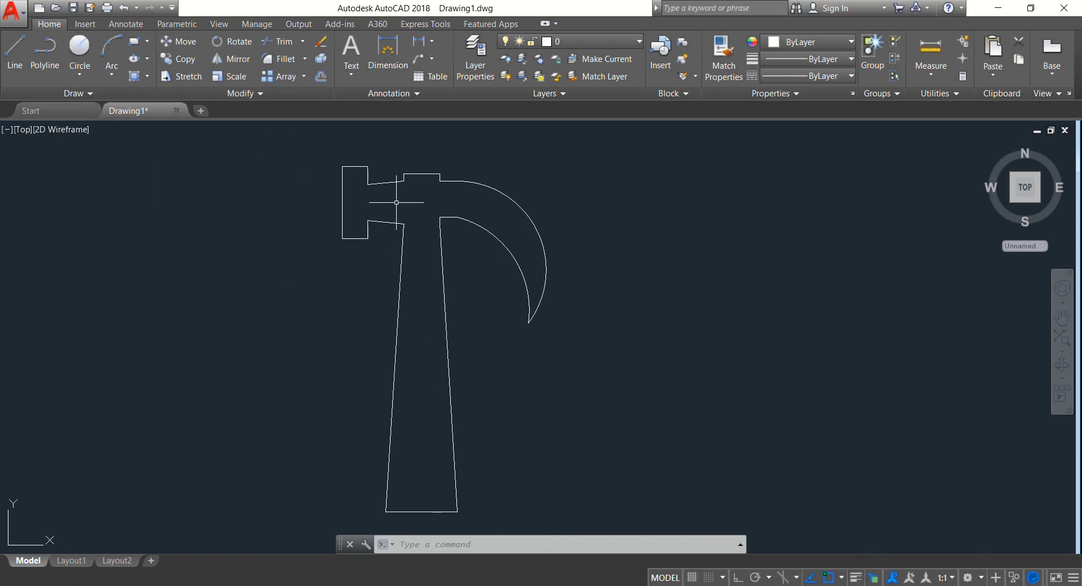
left_click(276, 63)
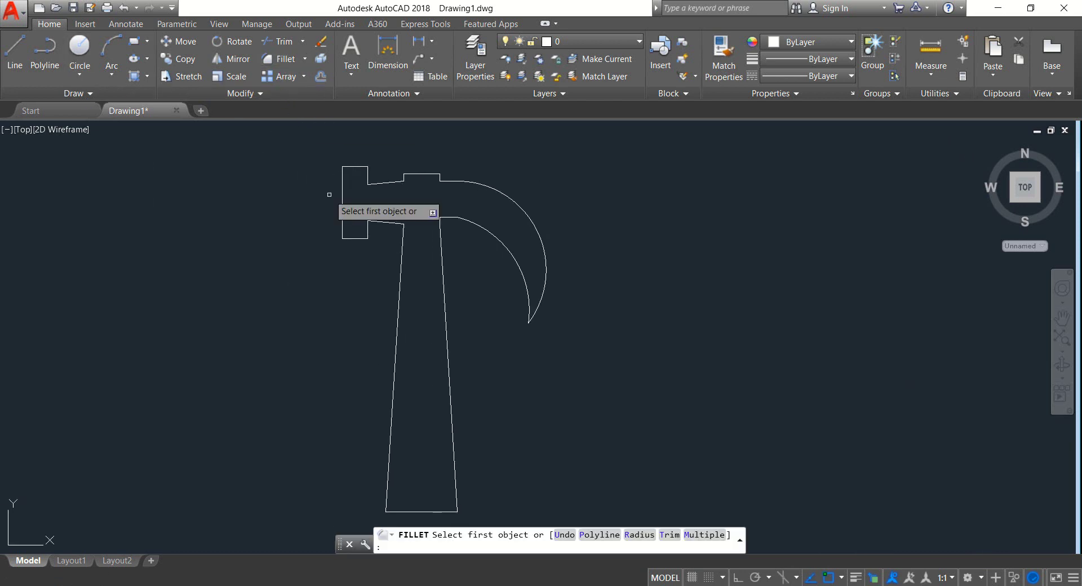
left_click(641, 534)
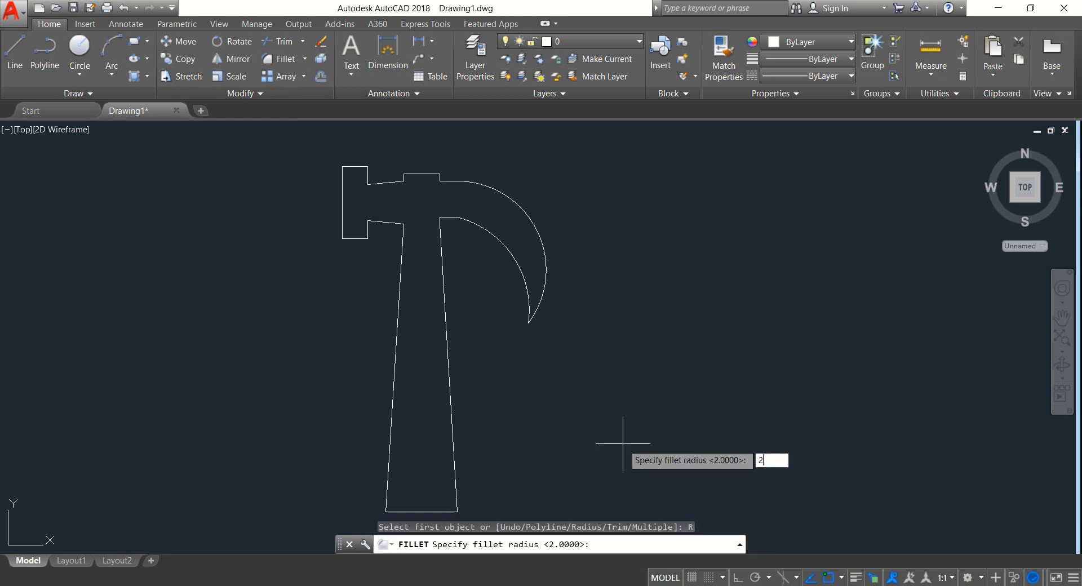
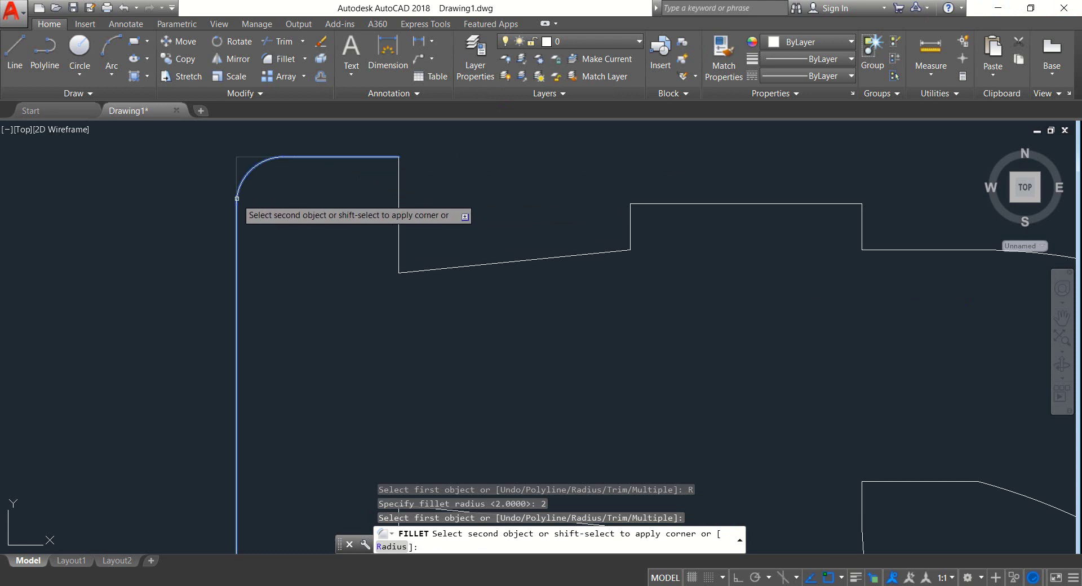
left_click(236, 200)
key("Return")
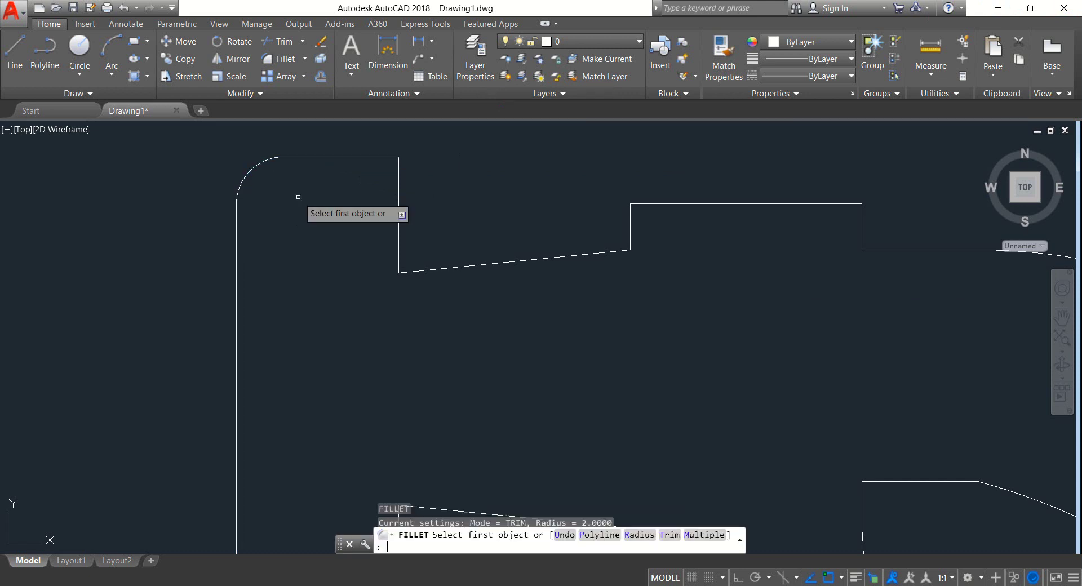
left_click(348, 157)
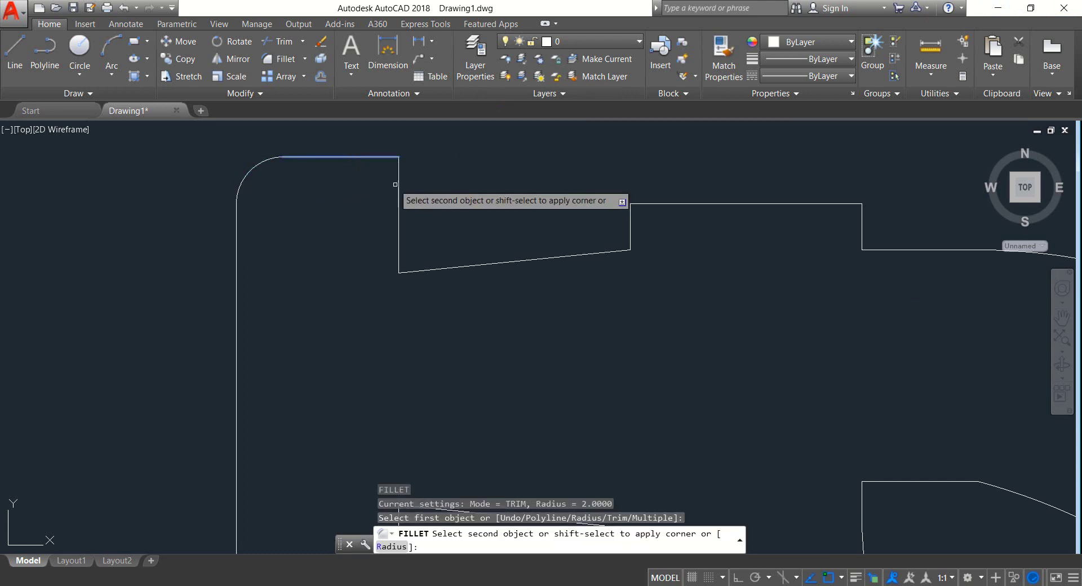
left_click(399, 198)
- Fillet both ends of the upper sloped neck line with radius 2, where it meets the striking face and the raised top's left side
key("Return")
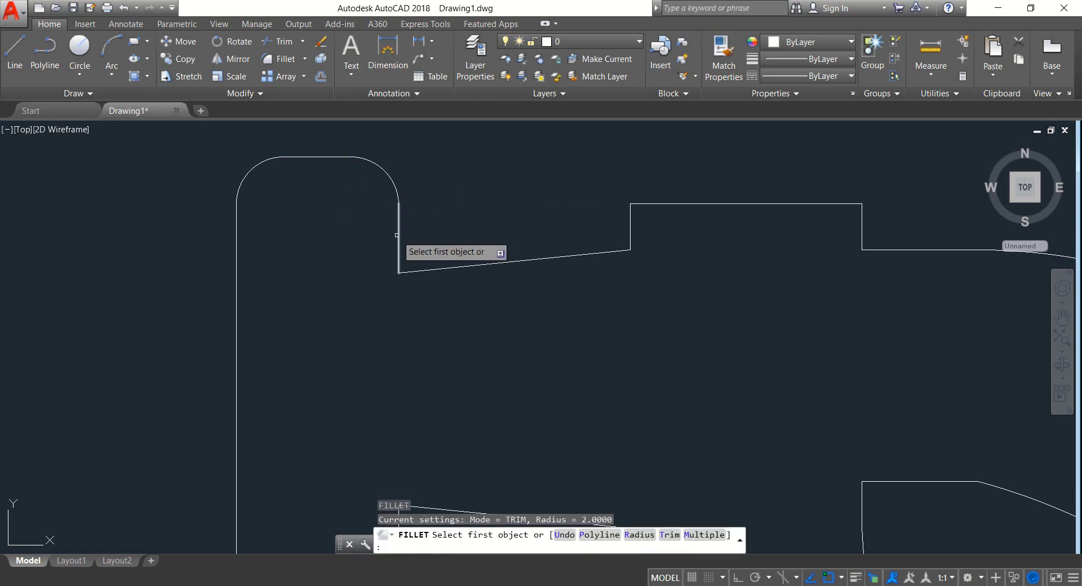
left_click(398, 238)
left_click(430, 264)
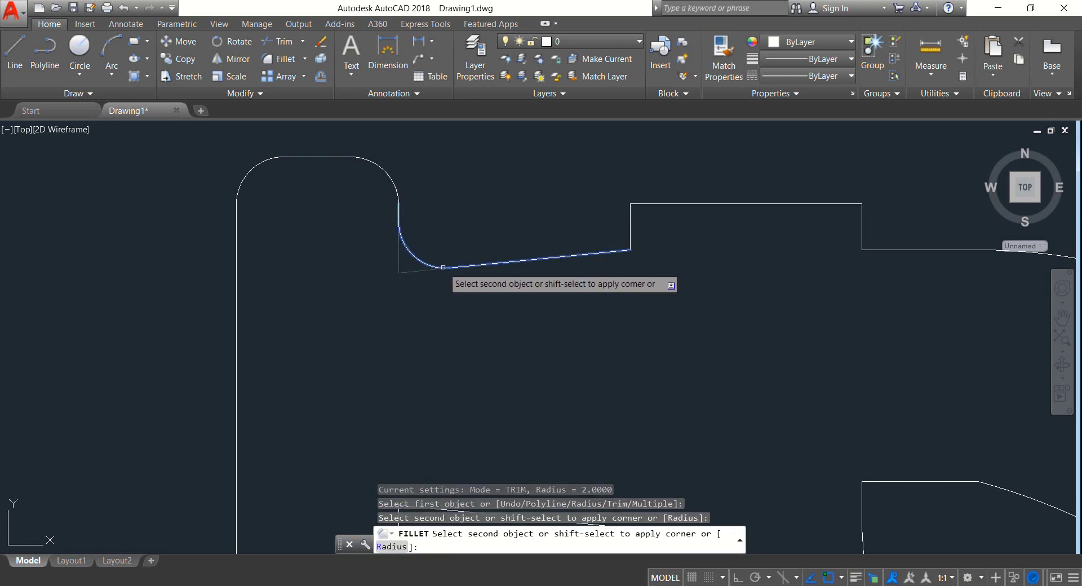
key("Return")
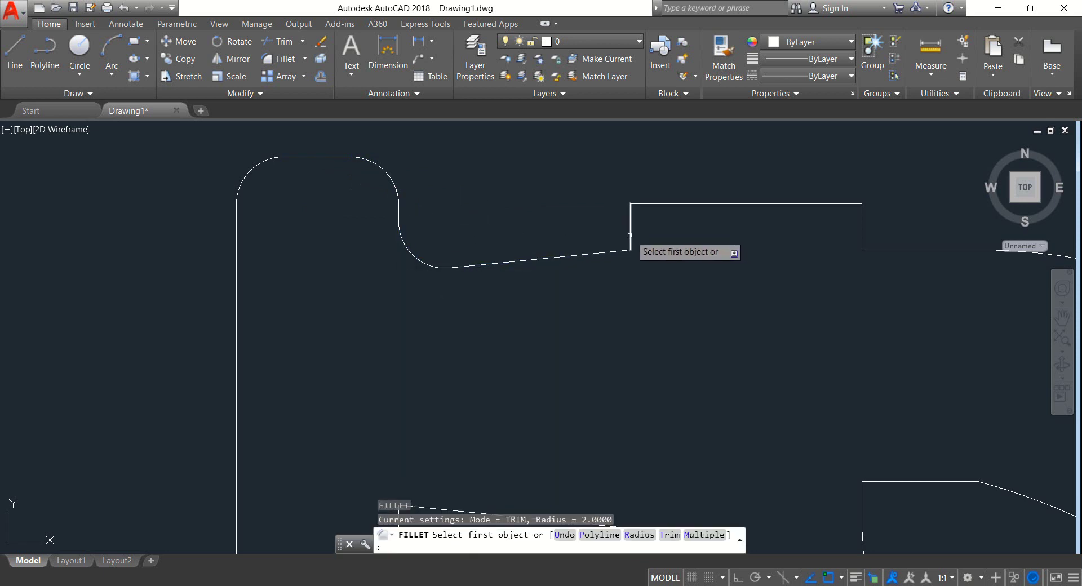
left_click(629, 235)
left_click(608, 251)
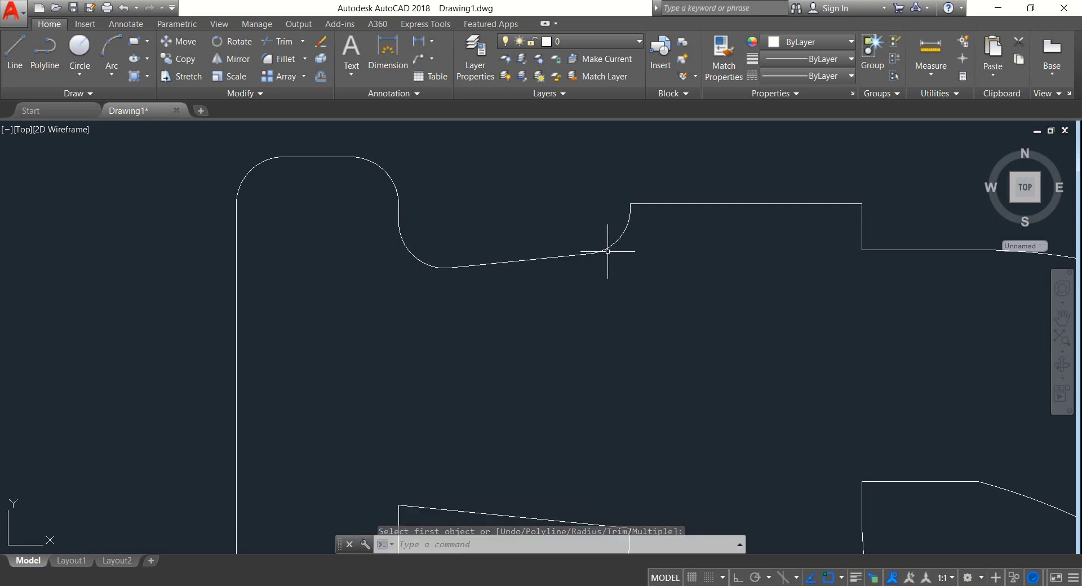
- Fillet the left and right upper corners of the raised top with radius 2
key("Return")
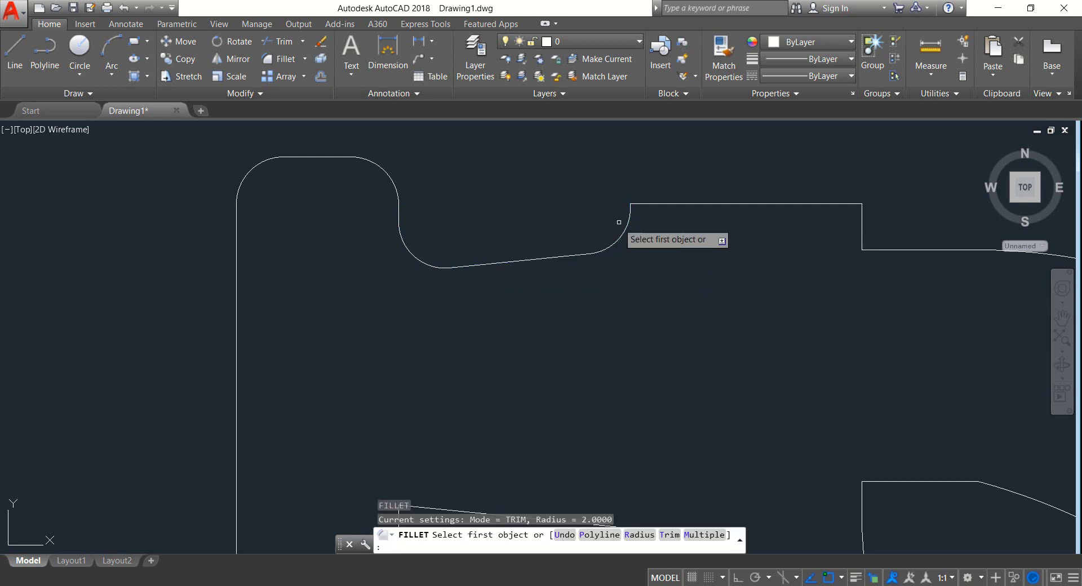
left_click(648, 204)
left_click(629, 219)
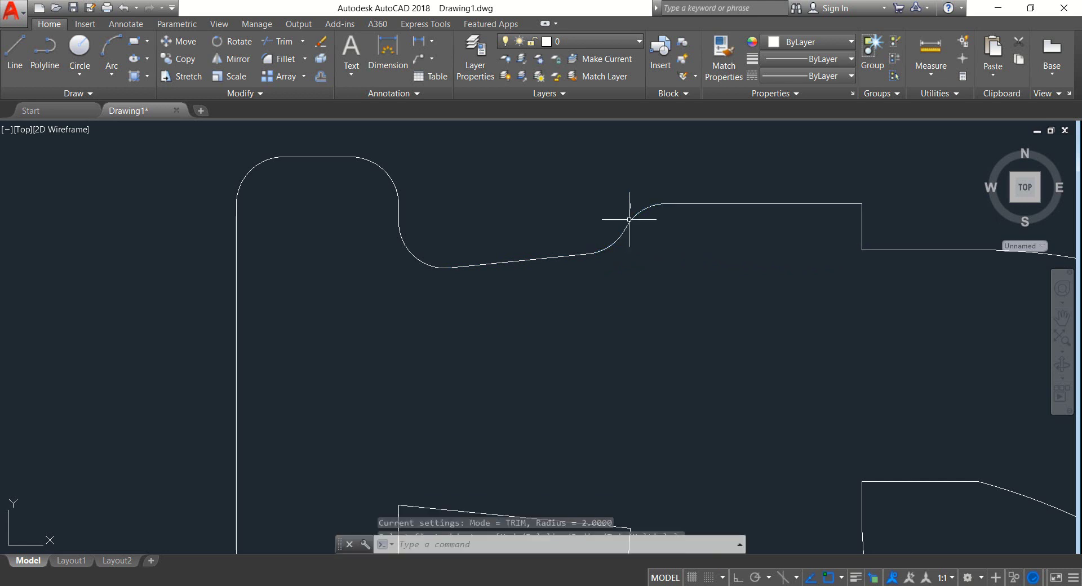
key("Return")
left_click(824, 204)
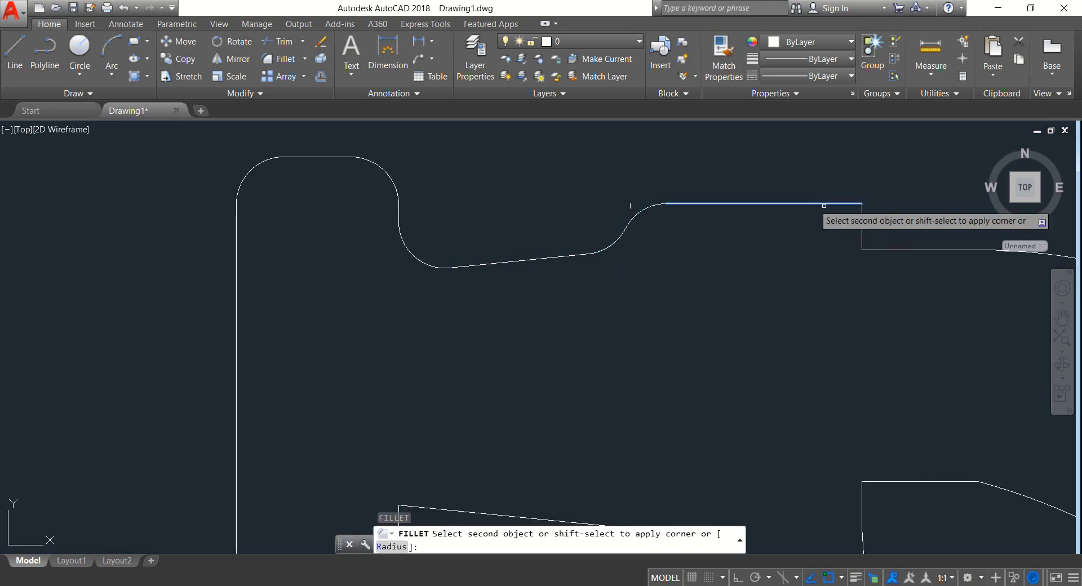
left_click(862, 225)
- Fillet the junction between the raised top's right rounded corner and the upper 5-unit line with radius 2
mouse_move(760, 273)
middle_mouse_down()
mouse_move(713, 257)
mouse_move(363, 252)
middle_mouse_up()
key("Return")
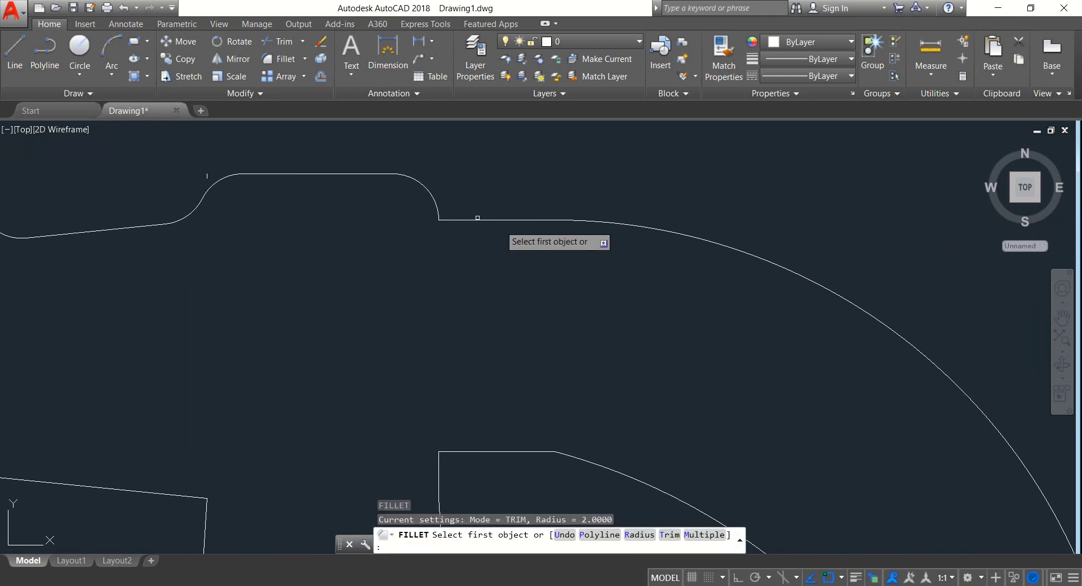
left_click(452, 219)
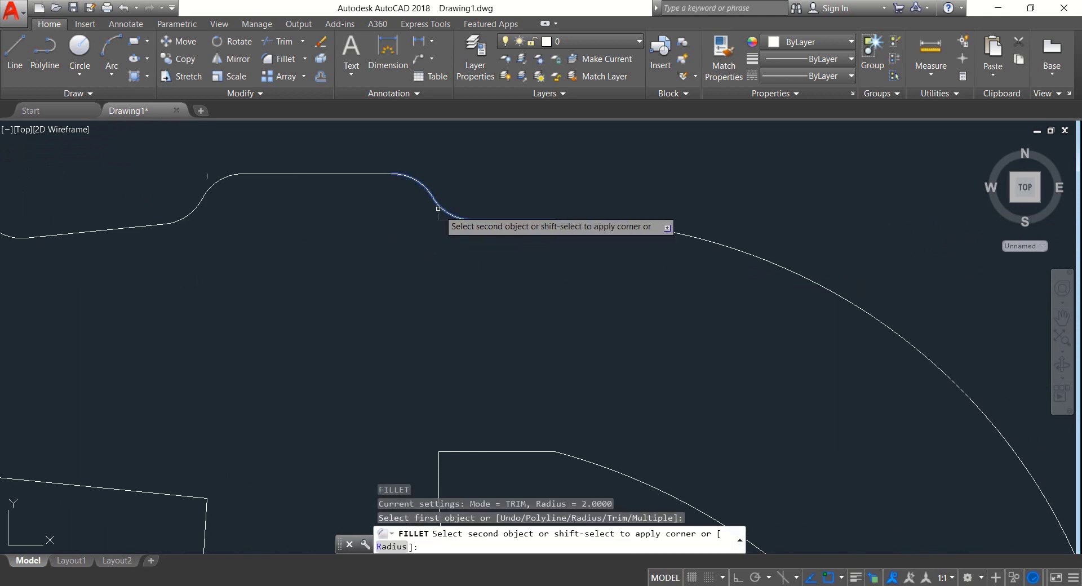
left_click(435, 212)
- Fillet the claw's inner arc into the lower 5-unit line with radius 2
key("Return")
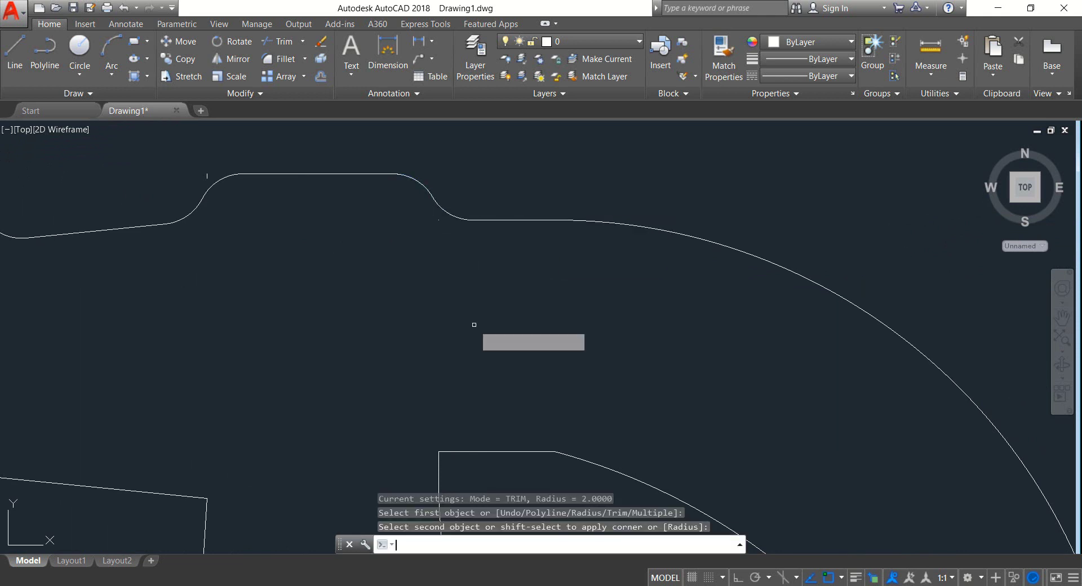
middle_click_drag(474, 325, 465, 280)
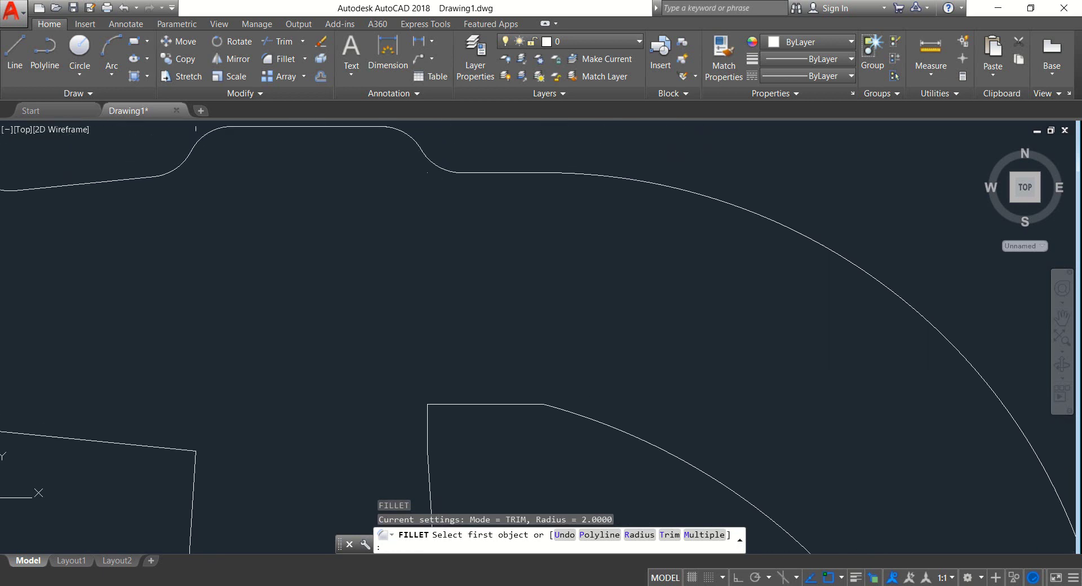
left_click(608, 427)
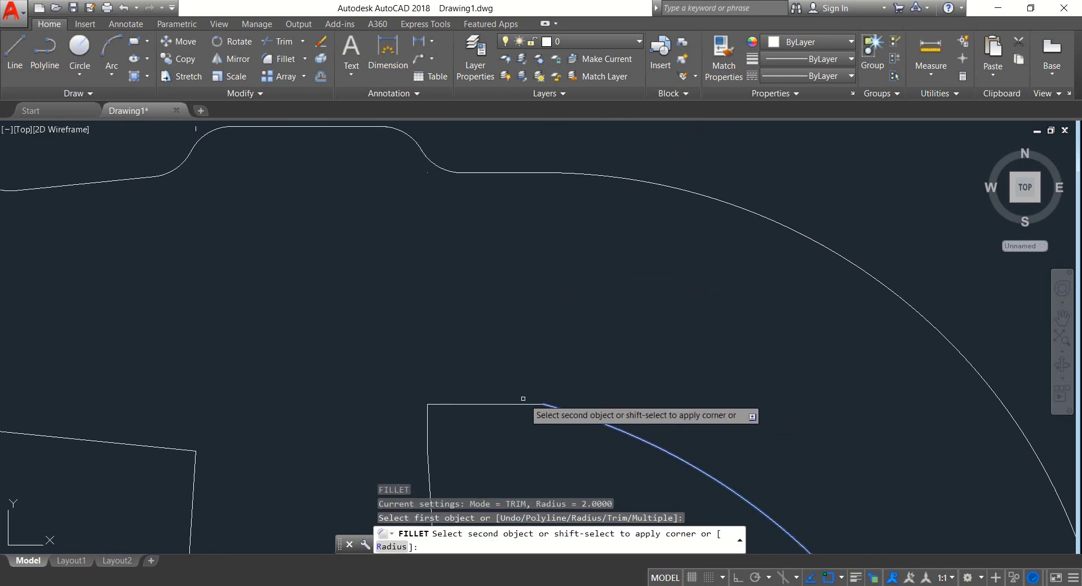
left_click(513, 404)
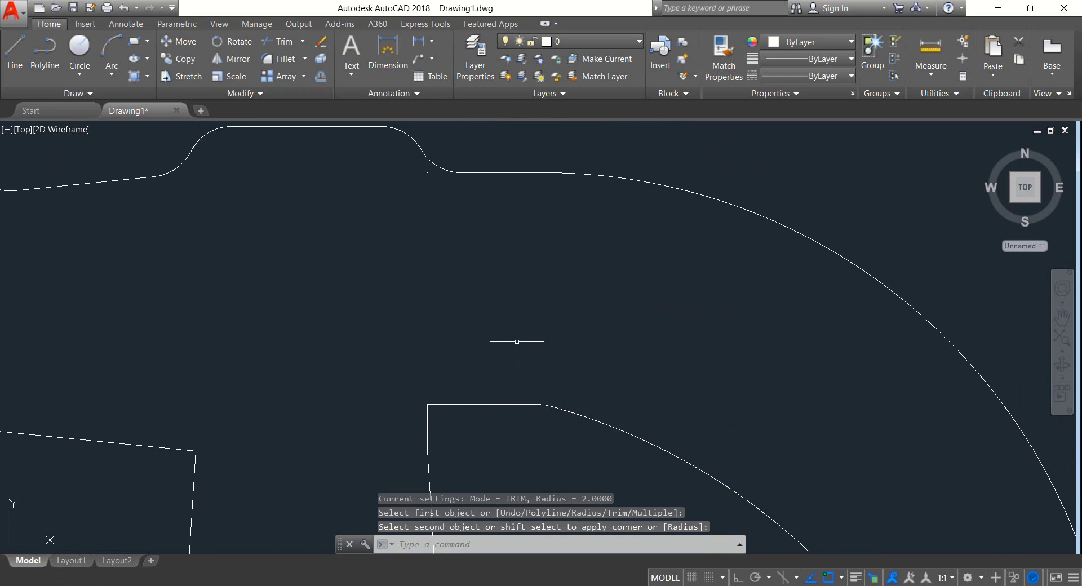
- Fillet the corner between the lower 5-unit line and the handle's right side with radius 2
key("Return")
middle_click_drag(485, 377, 490, 309)
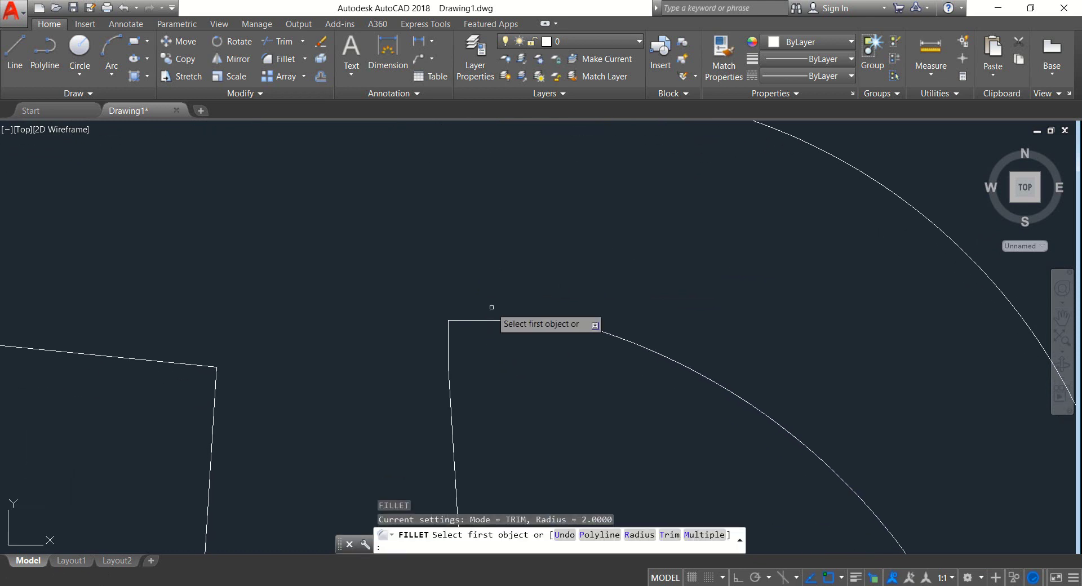
left_click(461, 320)
left_click(450, 341)
- Fillet the left and right lower corners of the striking face with radius 2
scroll(402, 311, "down", 4)
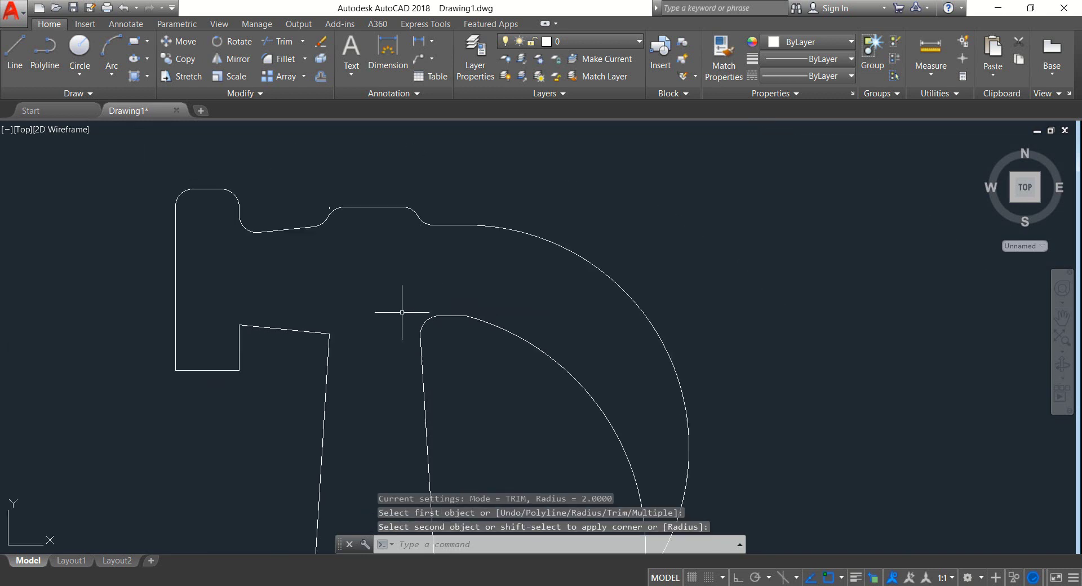
middle_click_drag(402, 311, 483, 295)
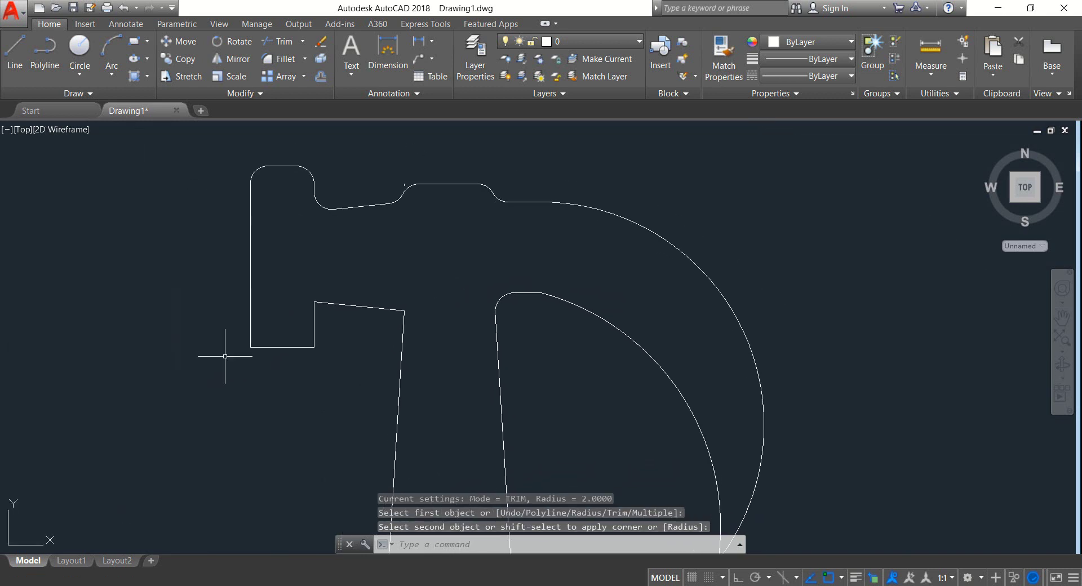
scroll(254, 341, "up", 4)
middle_click_drag(254, 346, 244, 326)
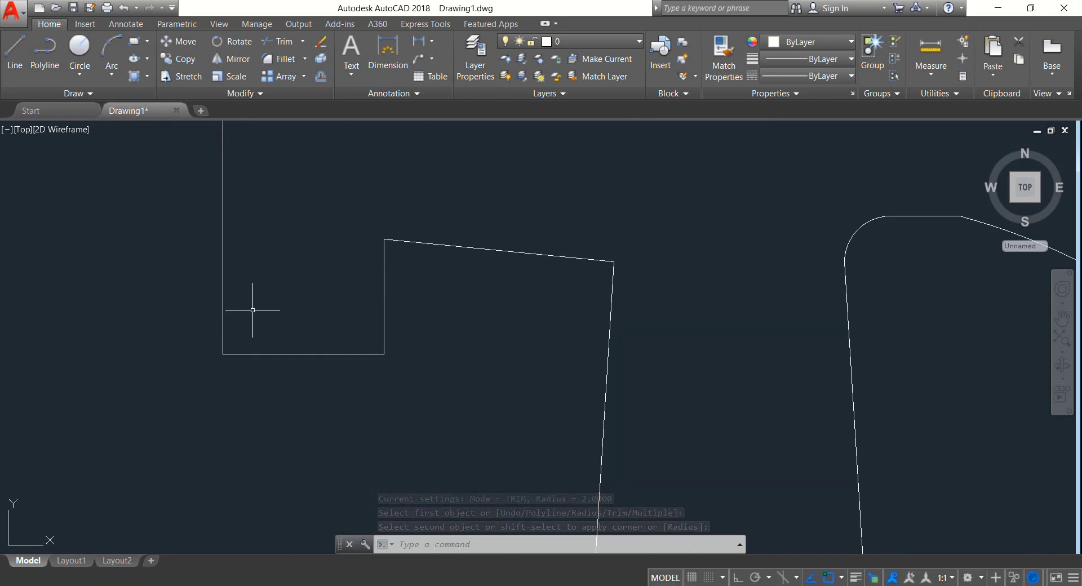
key("Return")
left_click(223, 334)
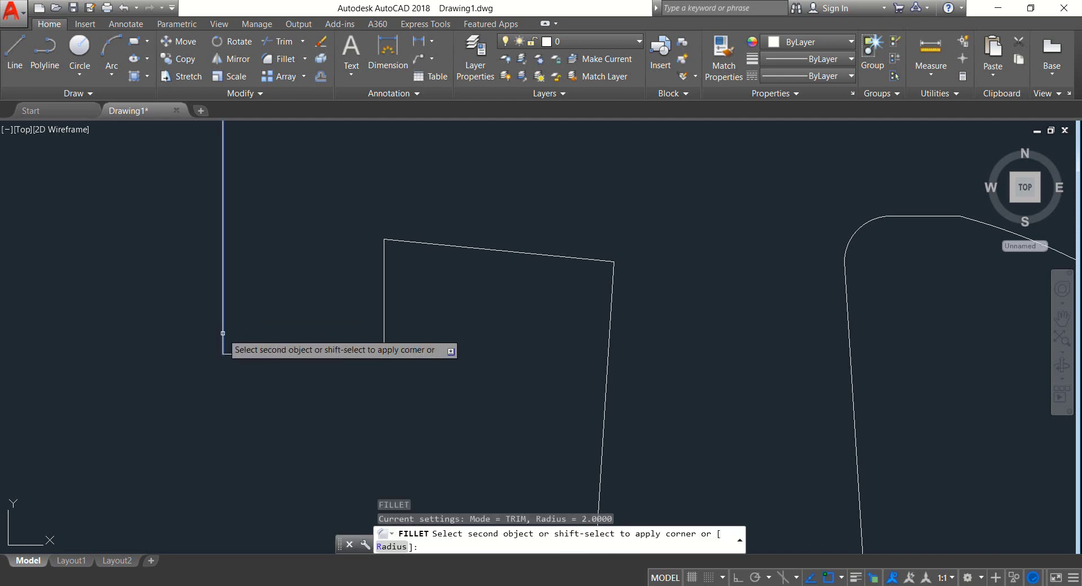
left_click(253, 353)
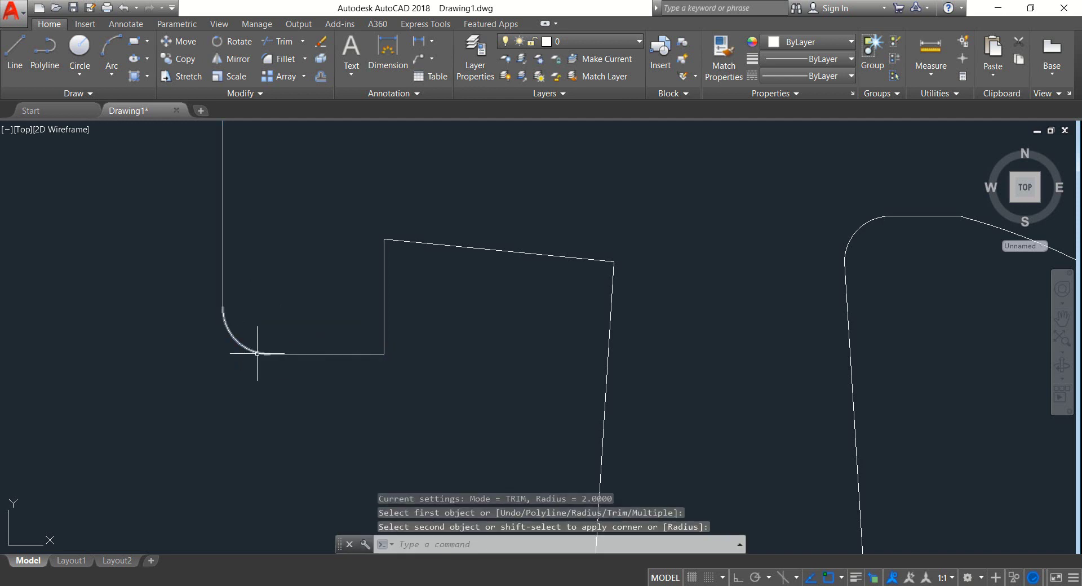
key("Return")
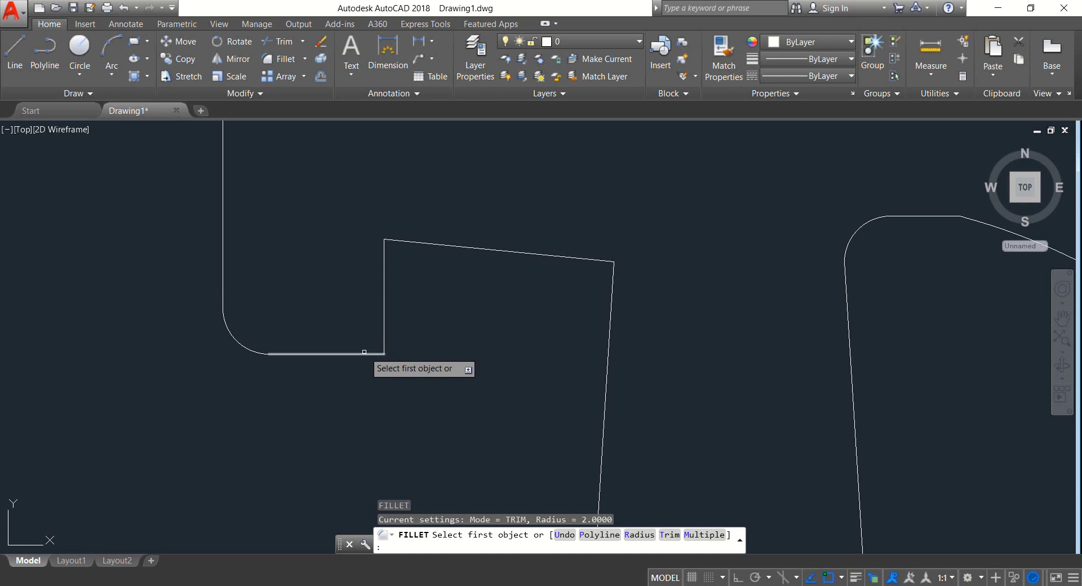
left_click(383, 332)
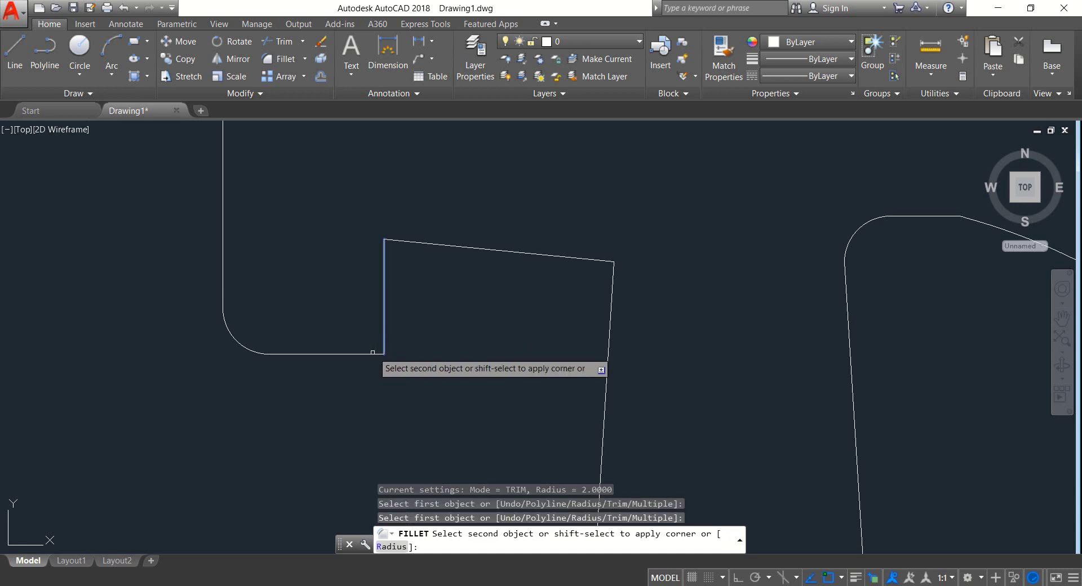
left_click(372, 353)
- Fillet both ends of the lower sloped neck line with radius 2, where it meets the striking face and the handle's left side
key("Return")
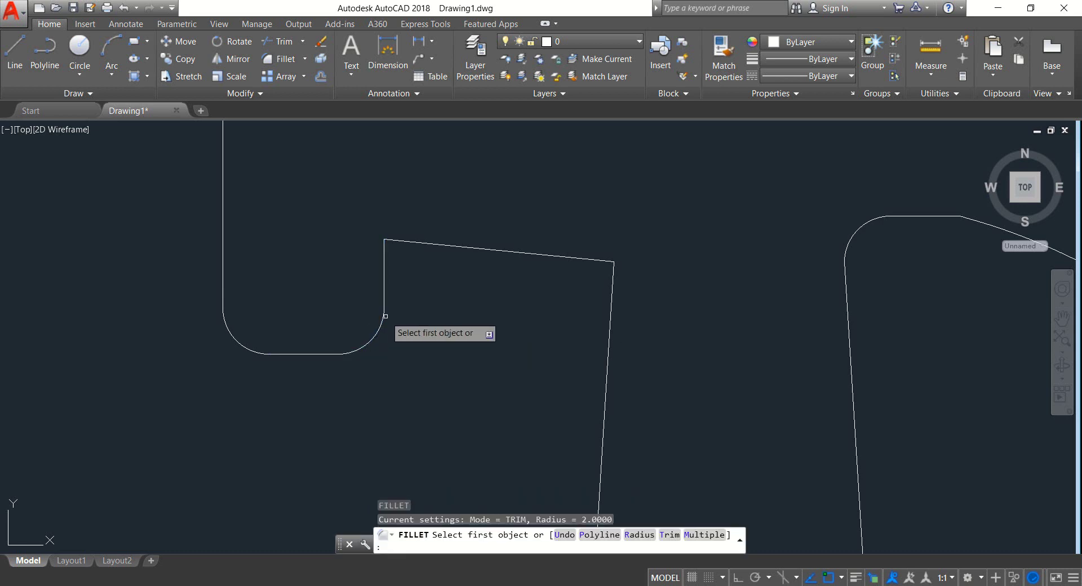
left_click(385, 268)
left_click(401, 241)
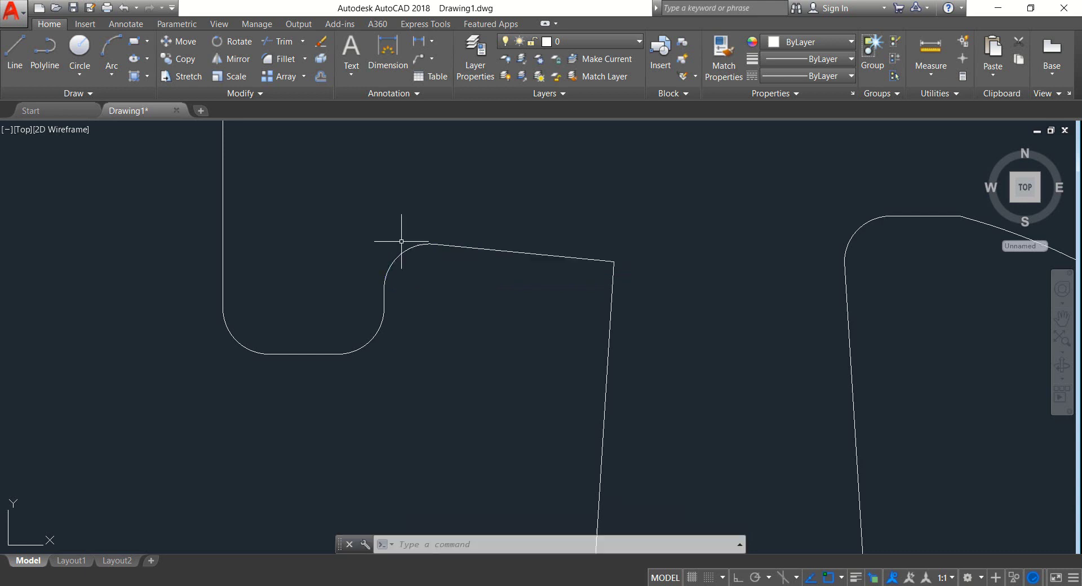
key("Return")
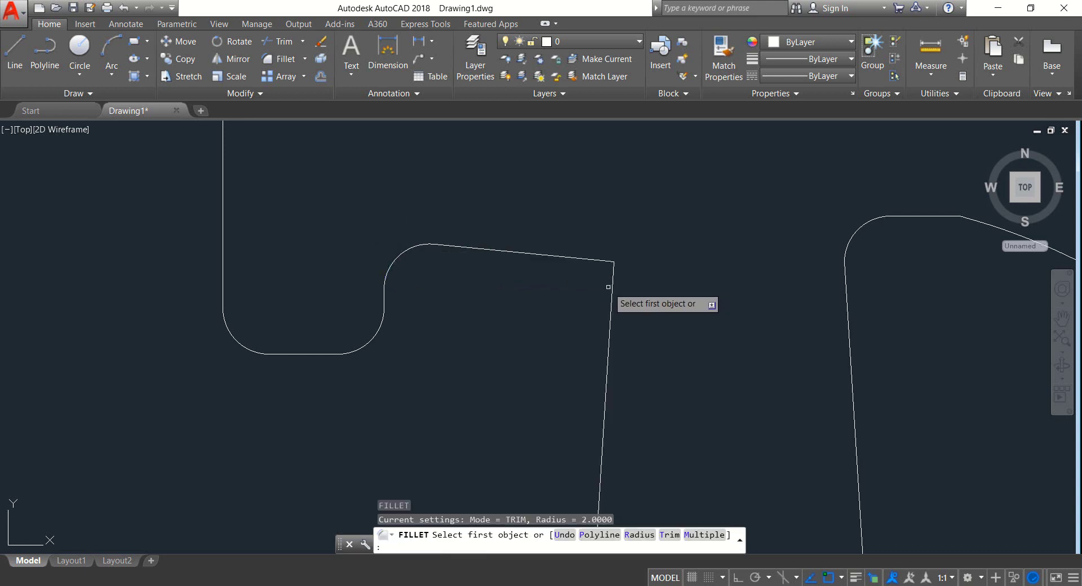
left_click(611, 284)
left_click(604, 261)
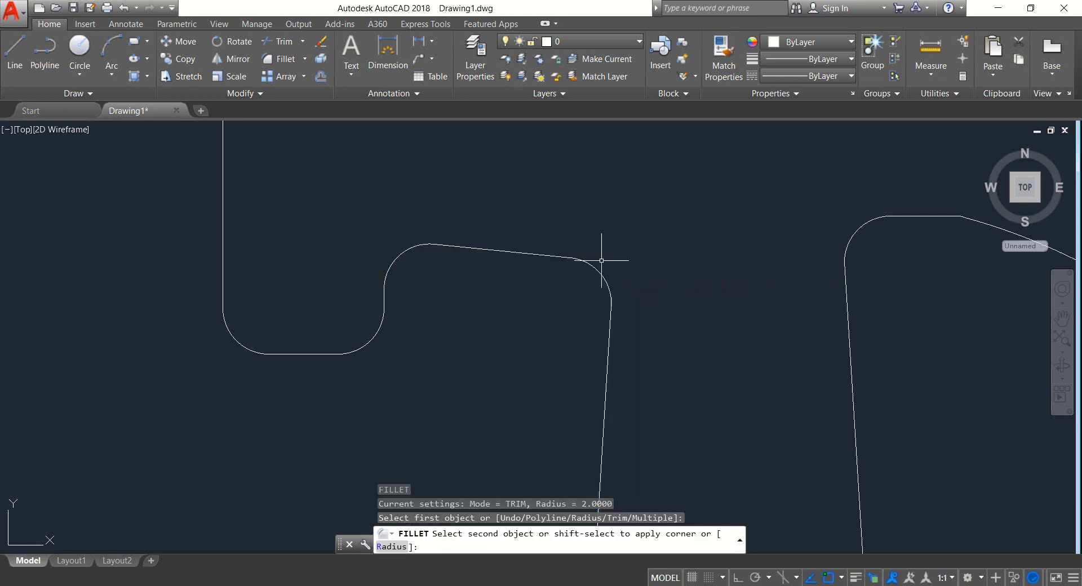
- Fillet the right and left corners of the handle's base with radius 2
scroll(642, 354, "down", 6)
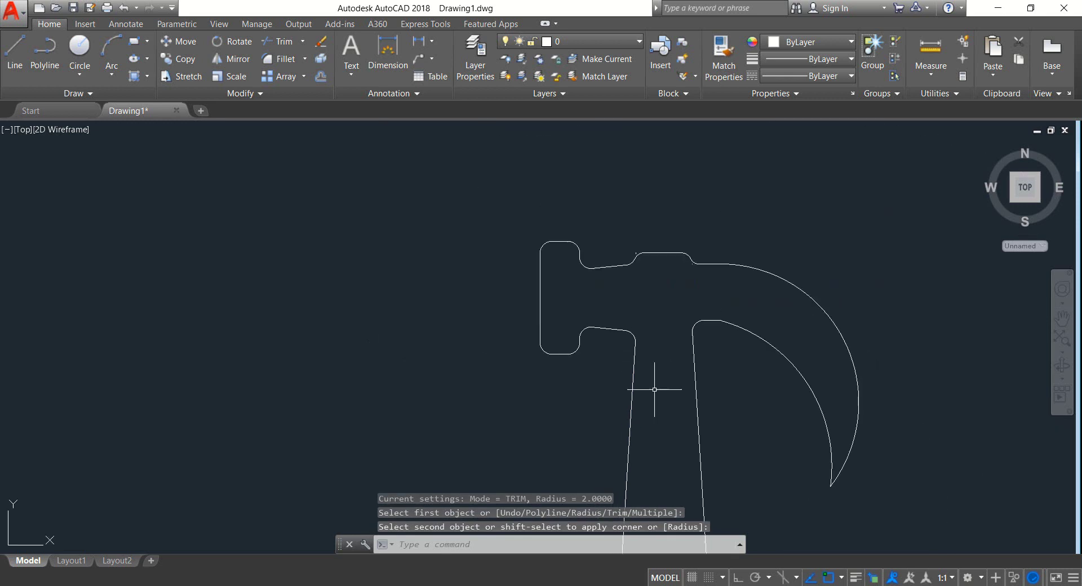
middle_click_drag(652, 387, 577, 277)
scroll(580, 311, "down", 3)
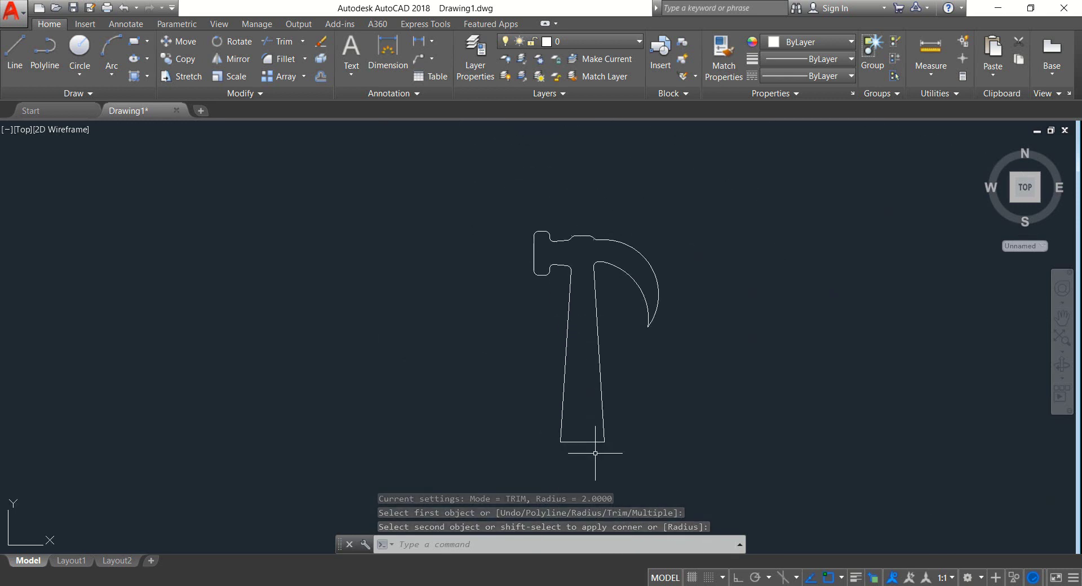
scroll(595, 453, "up", 5)
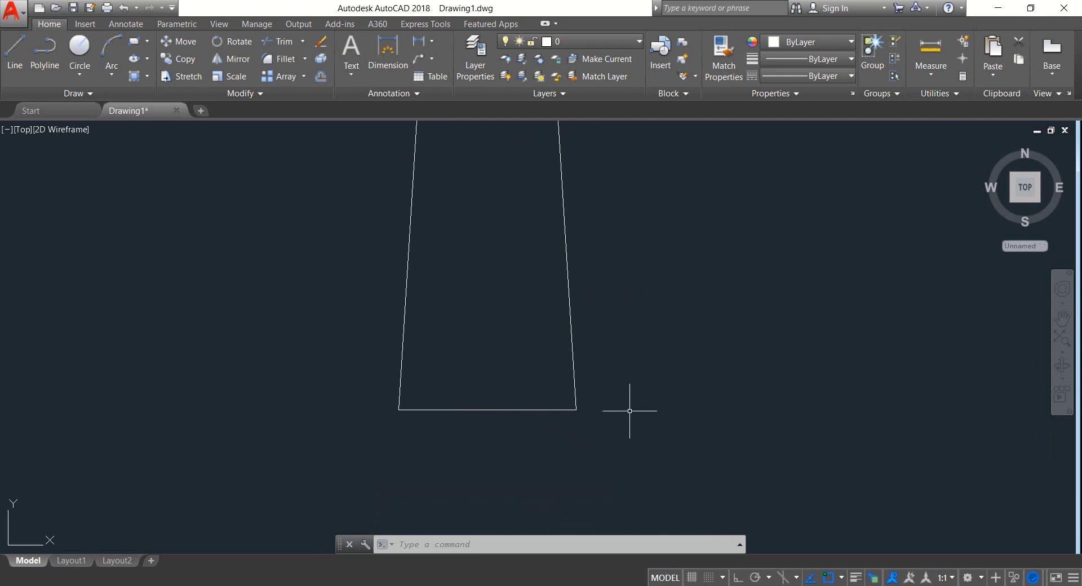
type("f")
key("Return")
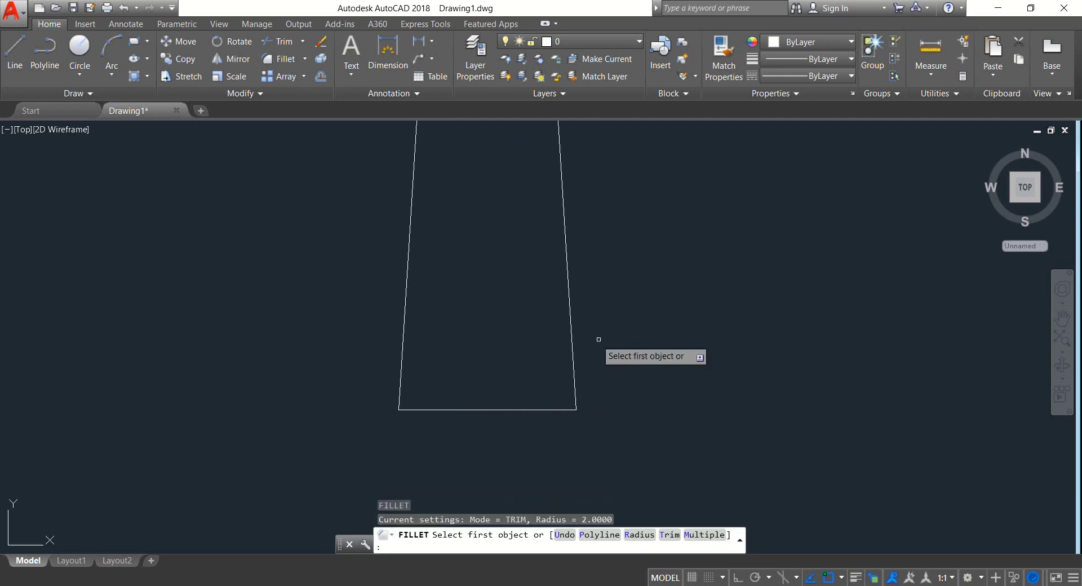
left_click(570, 333)
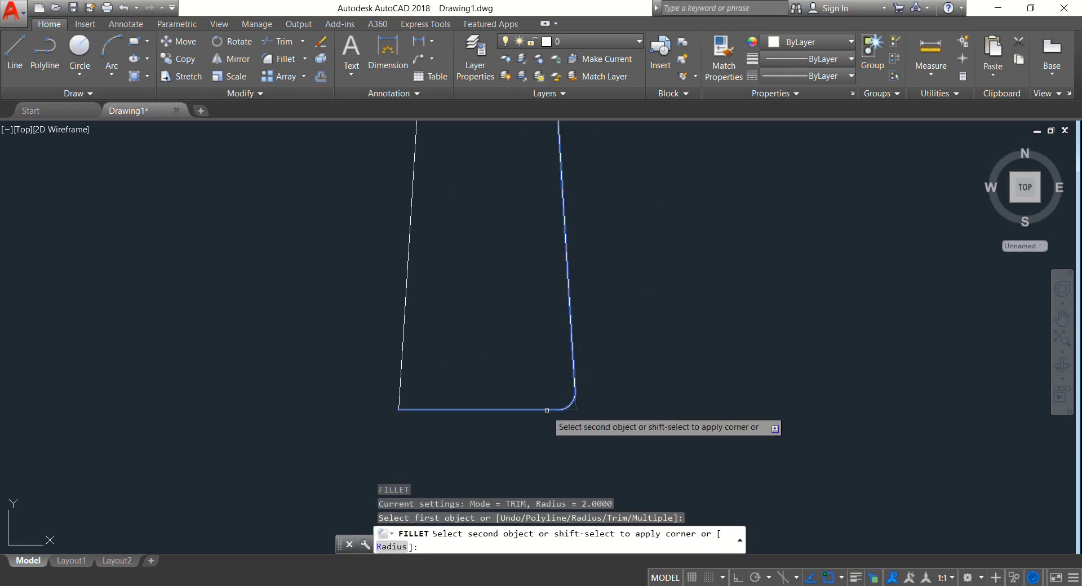
left_click(552, 409)
key("Return")
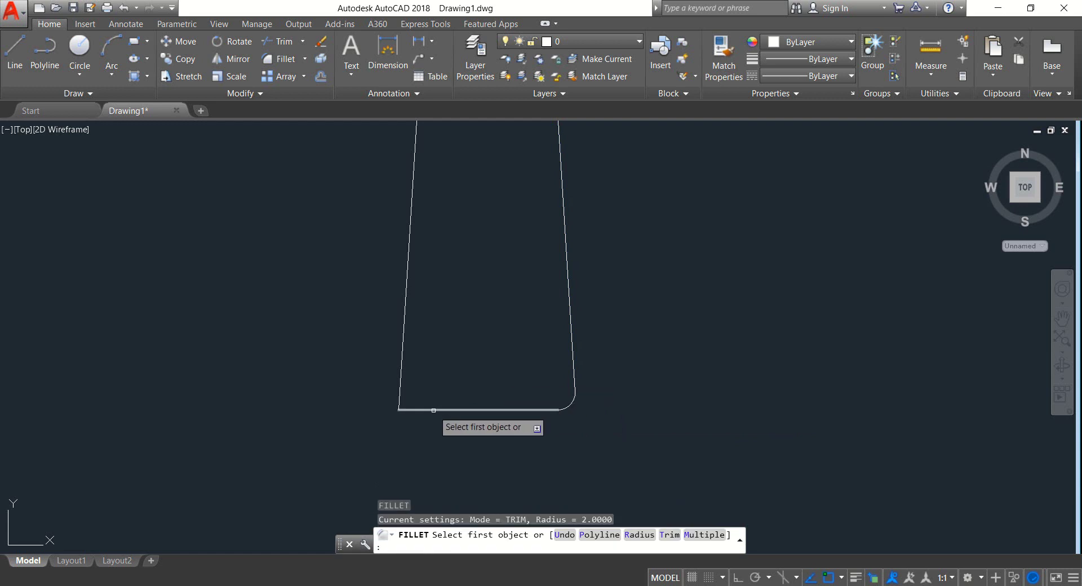
left_click(442, 407)
left_click(401, 379)
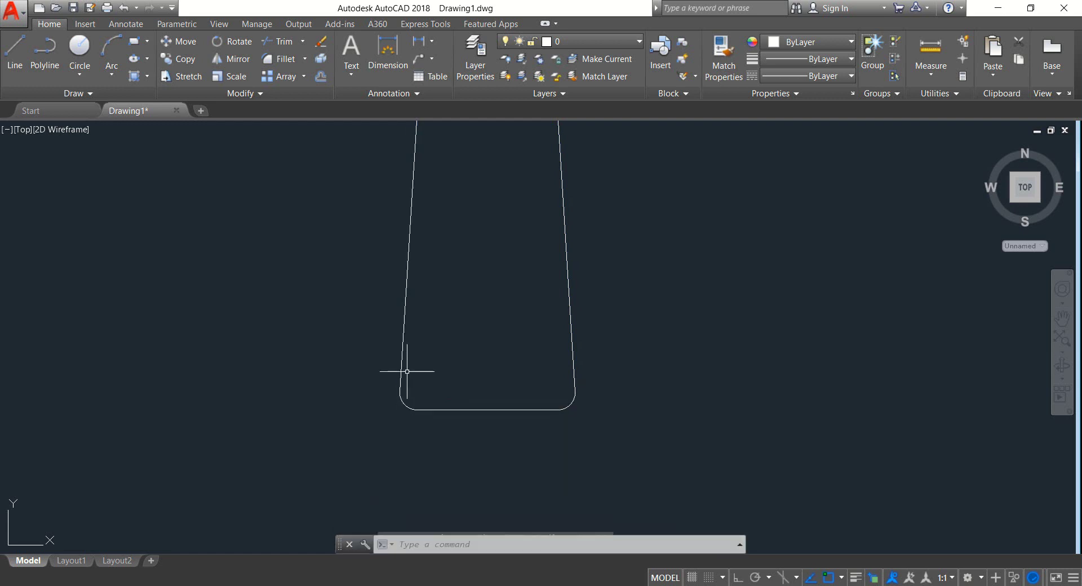
- Delete the tiny leftover fragment beneath the fillet at the raised top's right side
scroll(481, 360, "down", 3)
middle_click_drag(488, 368, 499, 477)
scroll(500, 171, "up", 5)
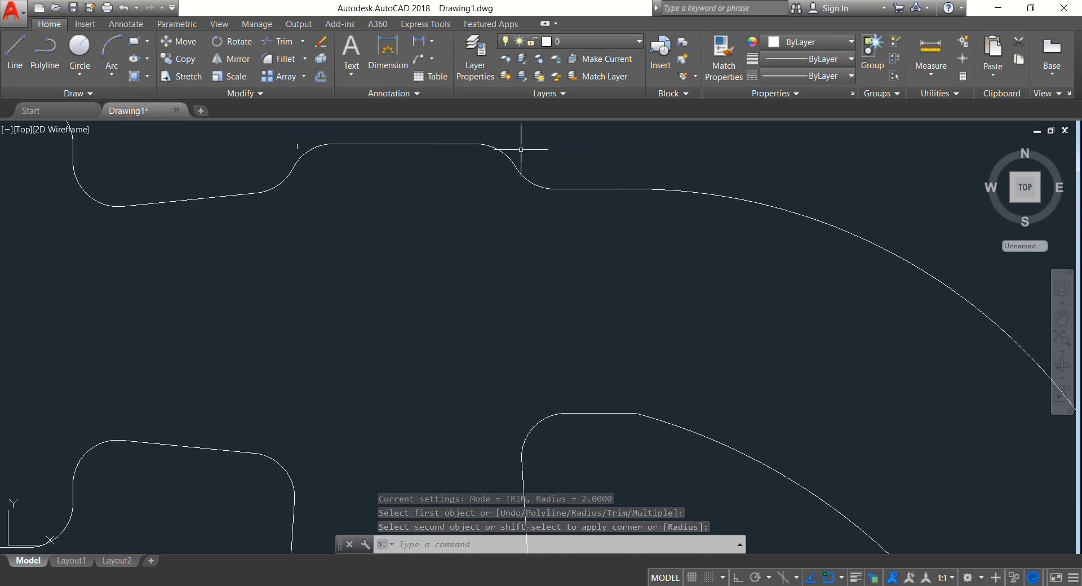
left_click(533, 231)
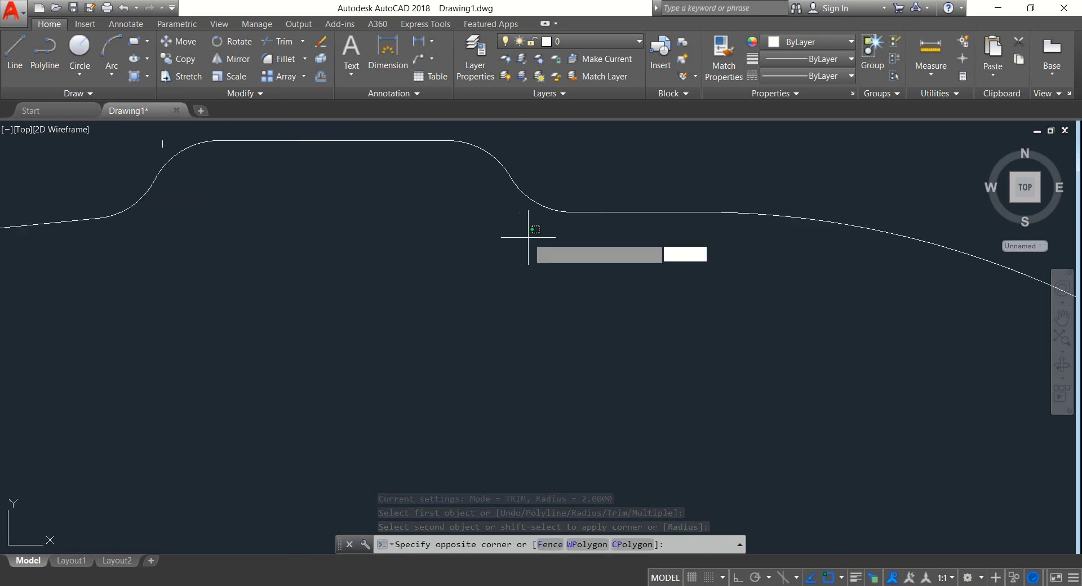
left_click(507, 202)
key("Delete")
- Delete the short stray vertical line beside the raised top's upper-left rounded corner
middle_click_drag(500, 201, 471, 272)
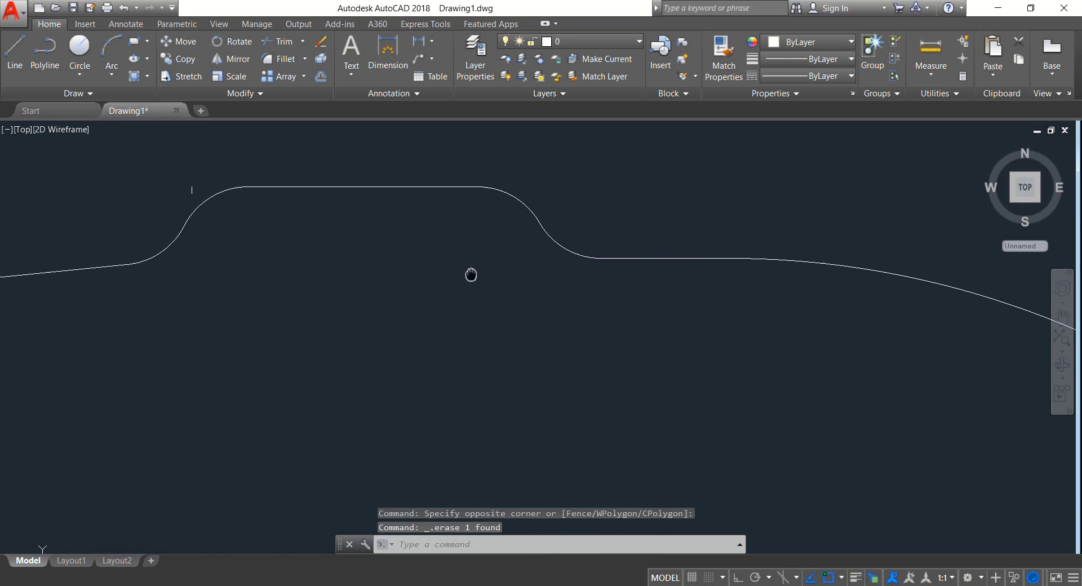
scroll(265, 229, "up", 3)
scroll(200, 212, "up", 2)
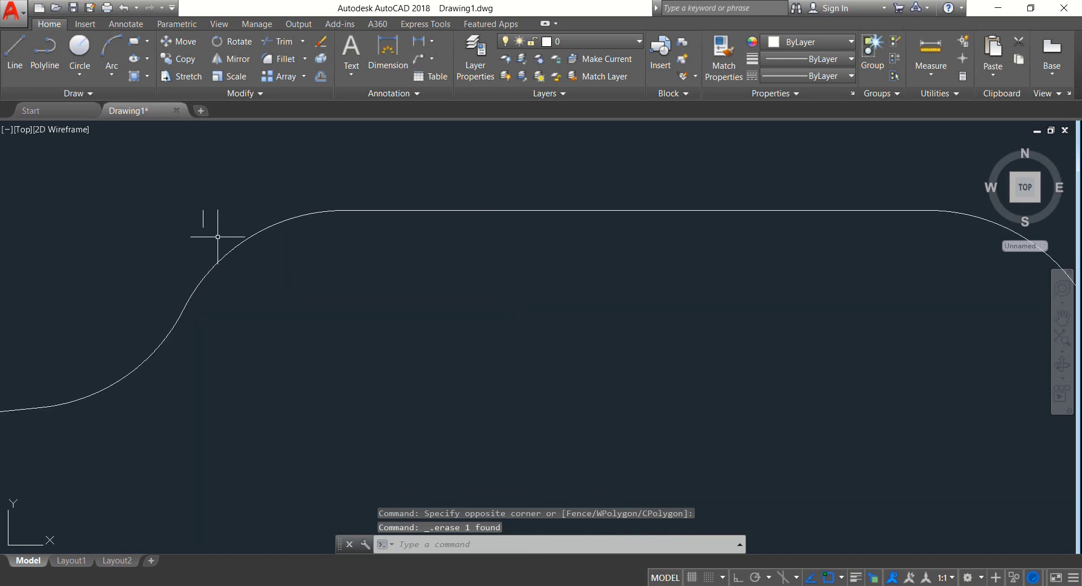
left_click(217, 237)
left_click(189, 207)
key("Delete")
- Draw a nearly horizontal line across the base of the raised top, joining its left and right lower fillets
scroll(189, 210, "down", 5)
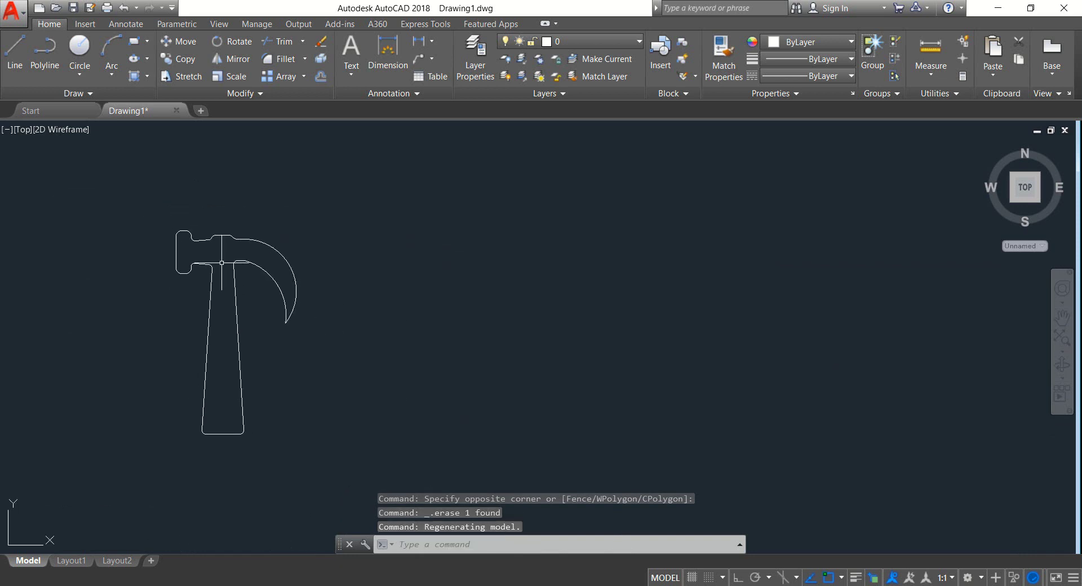
scroll(225, 271, "down", 2)
scroll(296, 253, "up", 8)
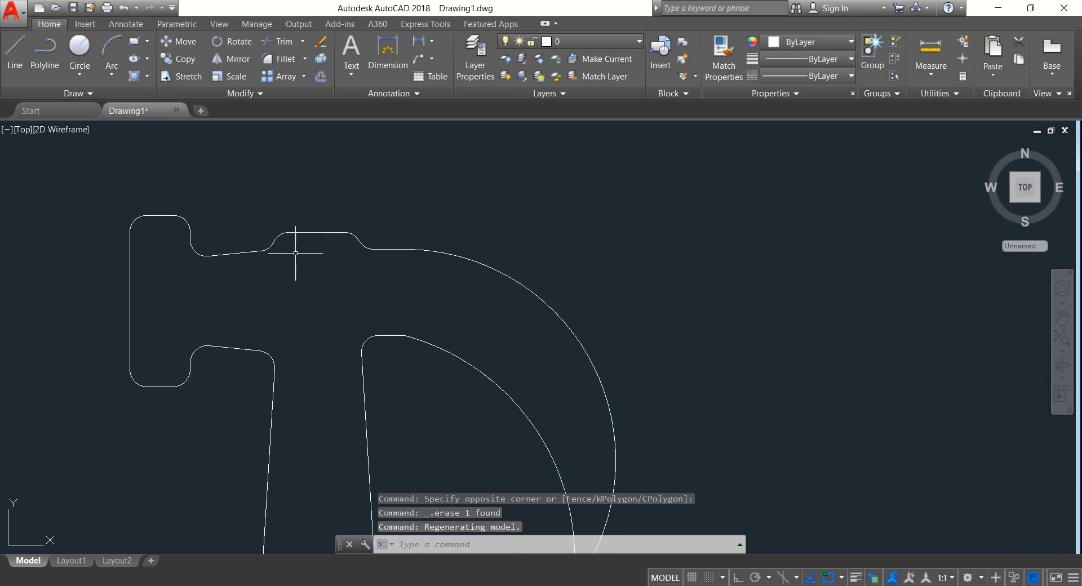
mouse_move(295, 272)
middle_mouse_down()
mouse_move(330, 271)
mouse_move(359, 249)
middle_mouse_up()
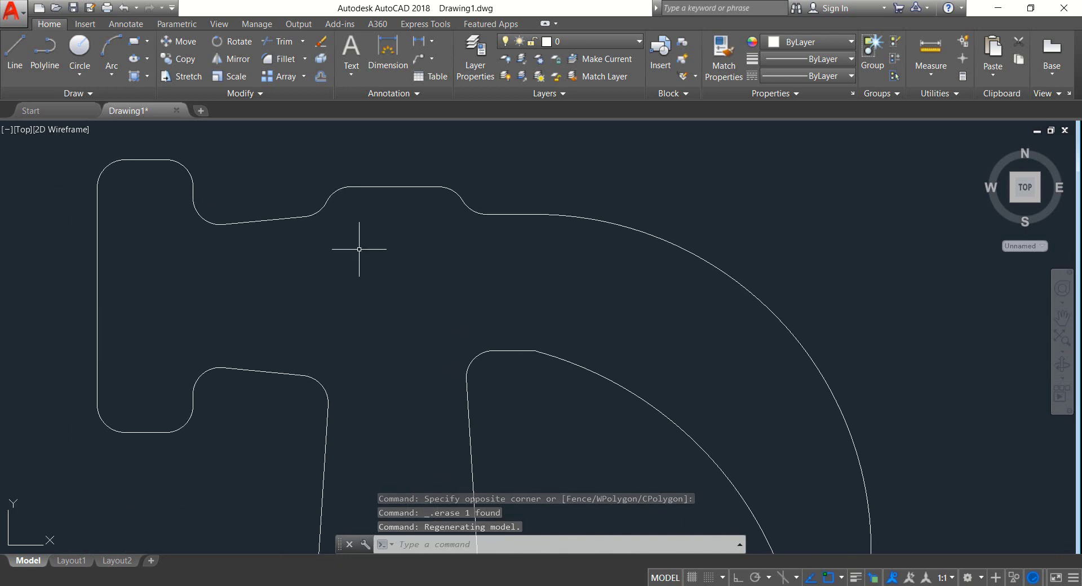
left_click(15, 54)
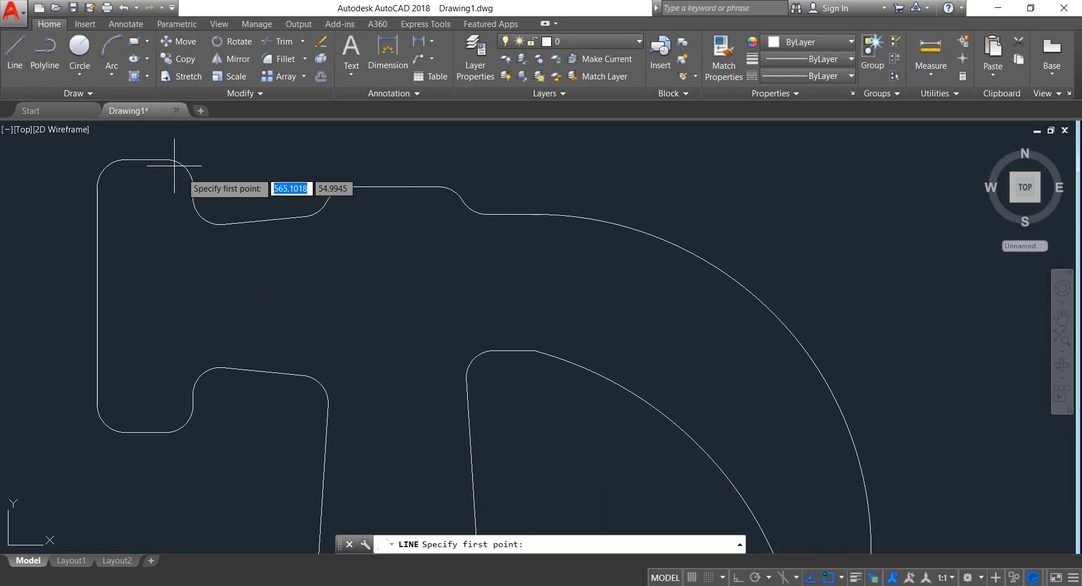
left_click(318, 213)
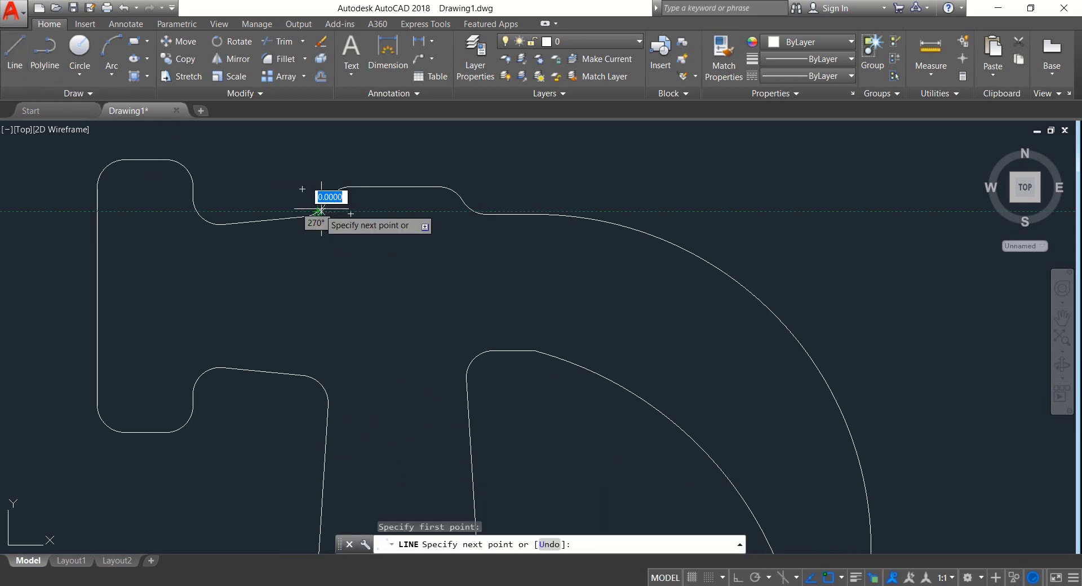
left_click(472, 212)
key("Return")
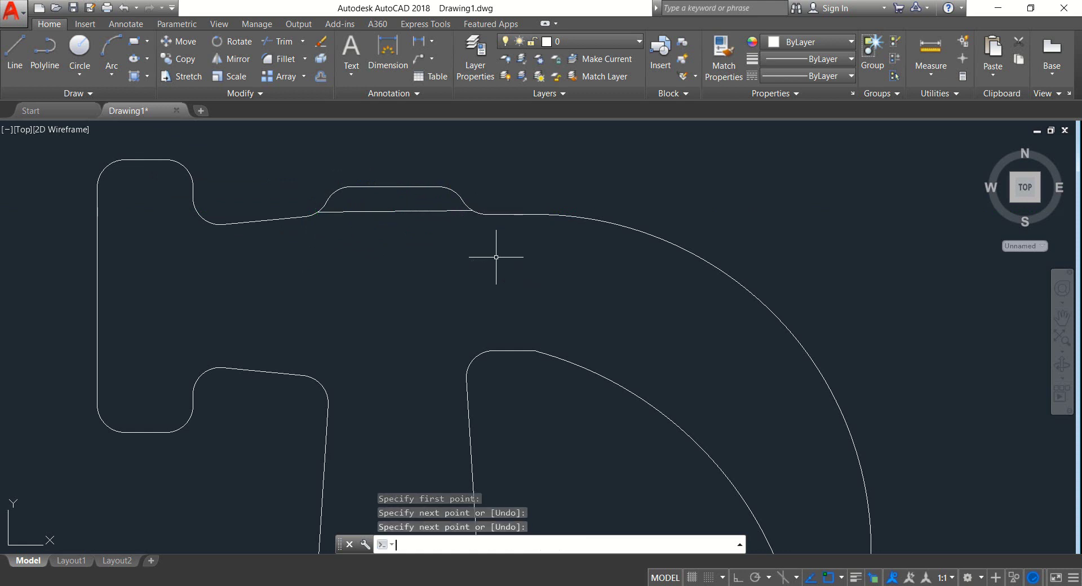
- Draw a horizontal line about 10.5 units long across the handle's upper end, from its left corner fillet to its right side
middle_click_drag(422, 304, 429, 257)
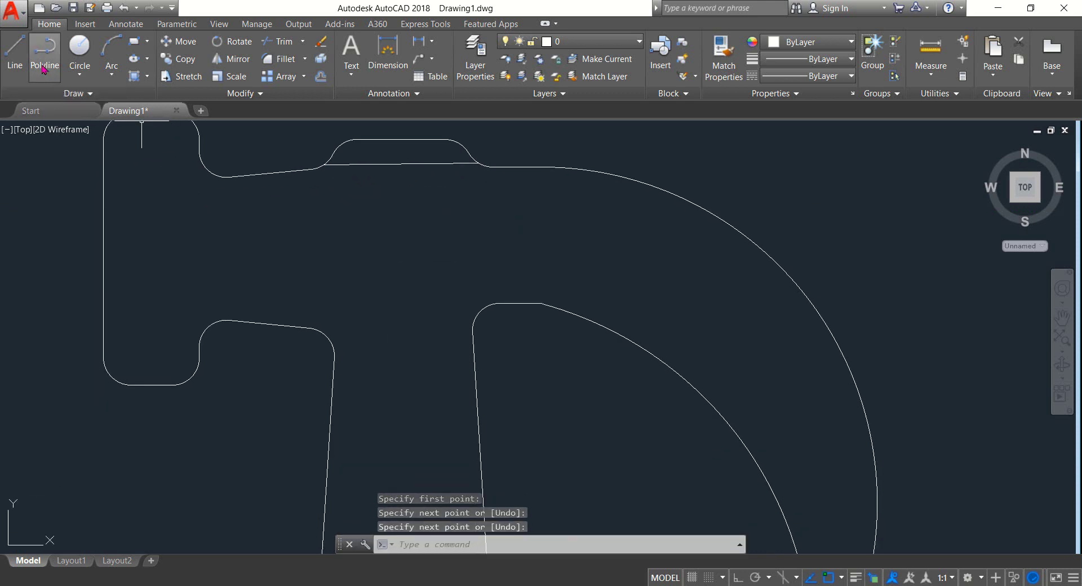
left_click(16, 52)
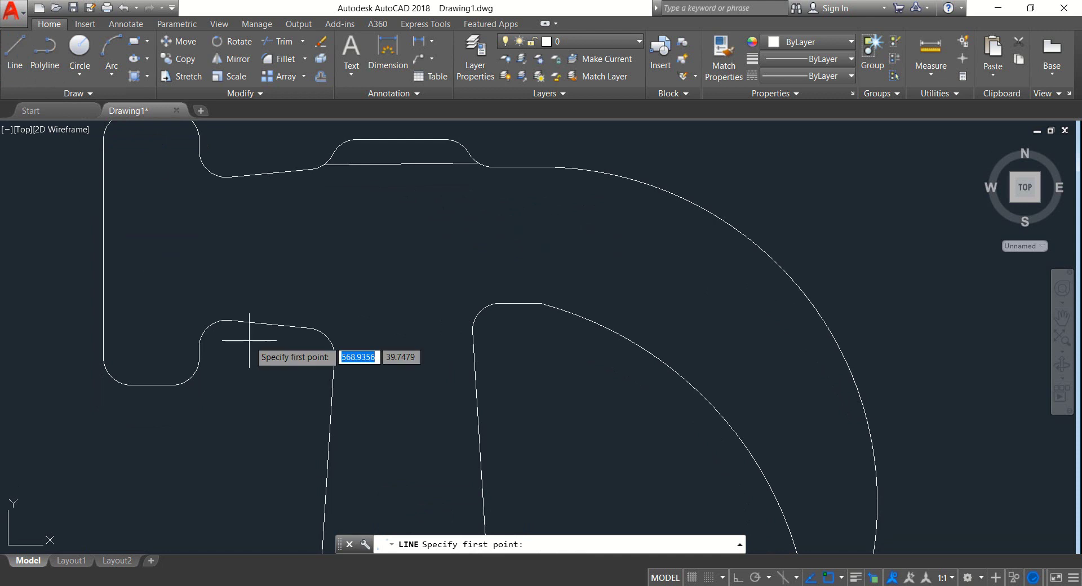
left_click(328, 337)
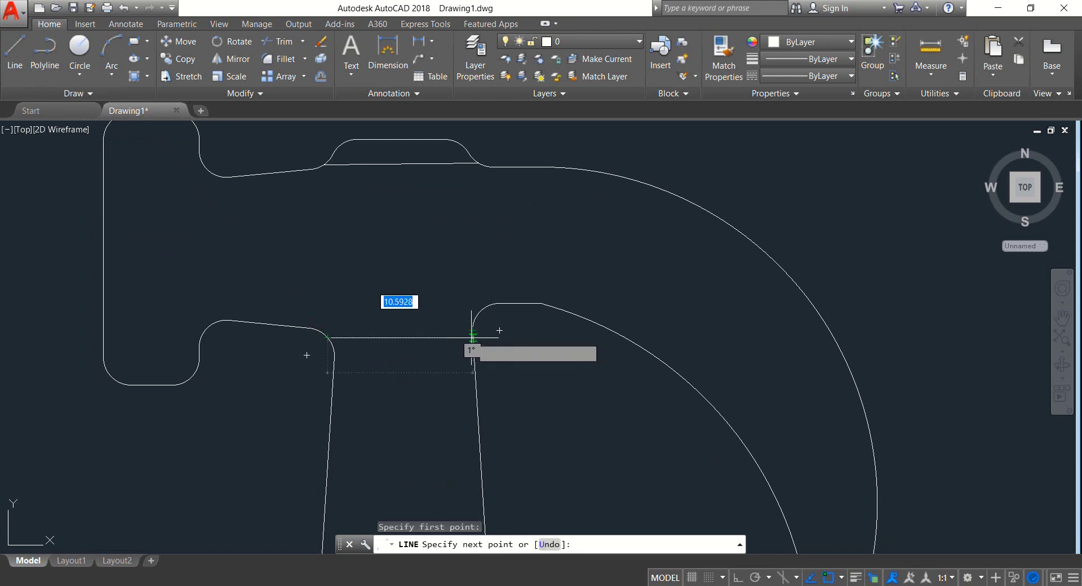
scroll(472, 337, "up", 4)
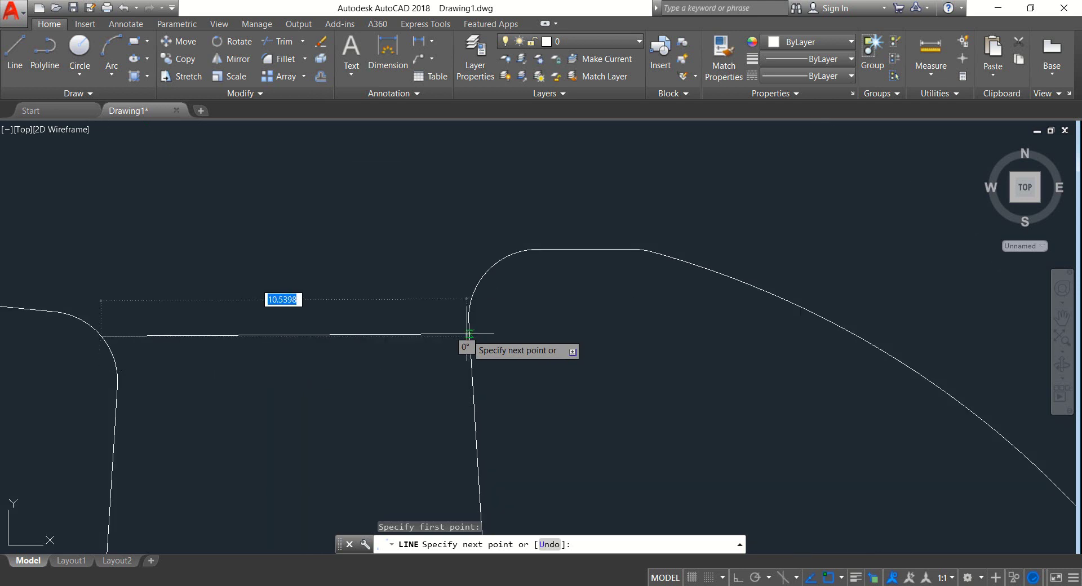
left_click(468, 337)
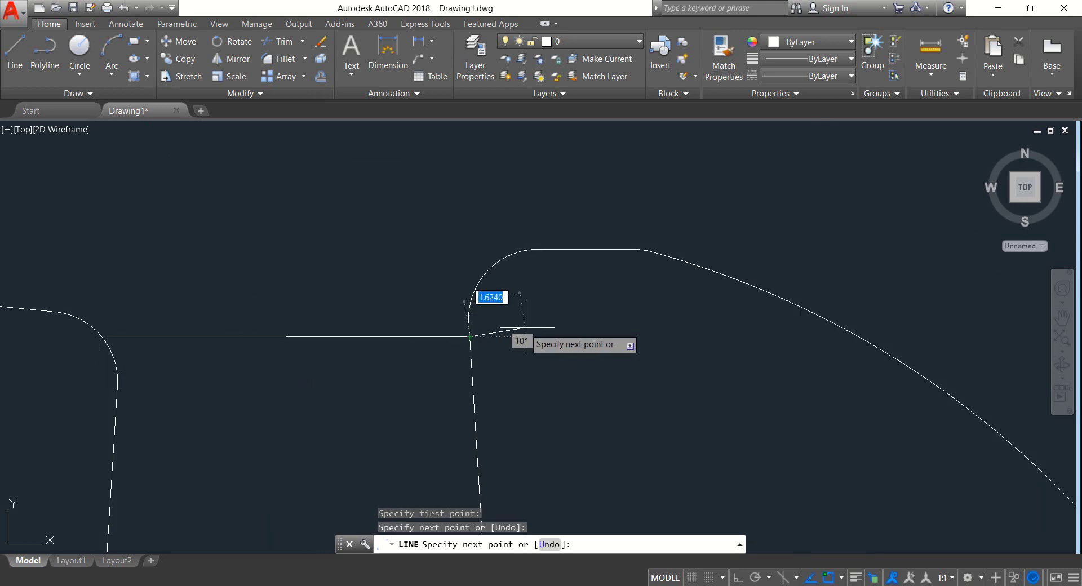
key("Return")
scroll(530, 328, "down", 4)
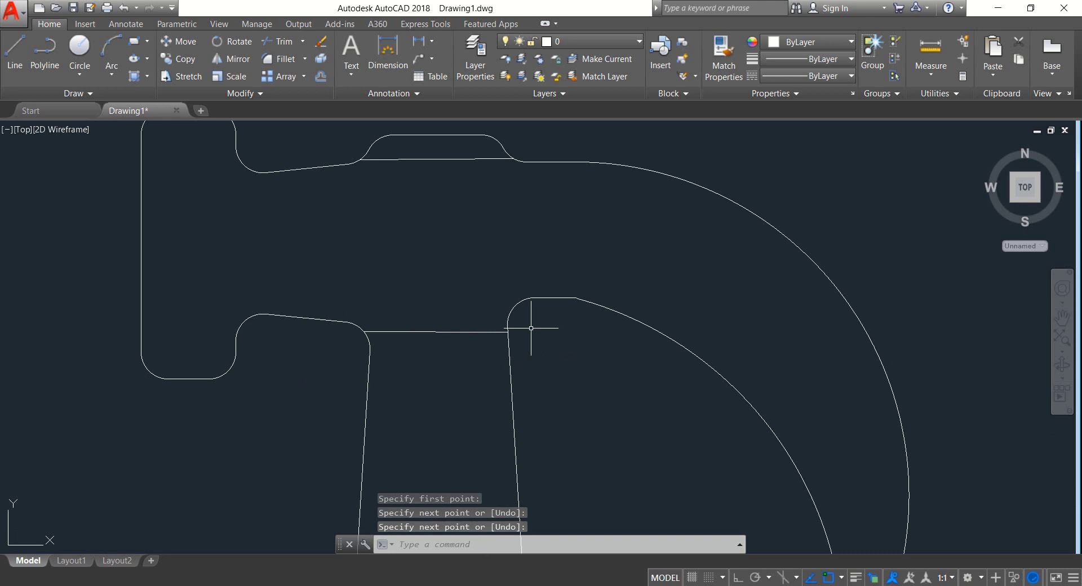
- Try to fill the hammer head with the GOST wood hatch pattern at scale 1
scroll(530, 328, "down", 2)
scroll(616, 353, "down", 2)
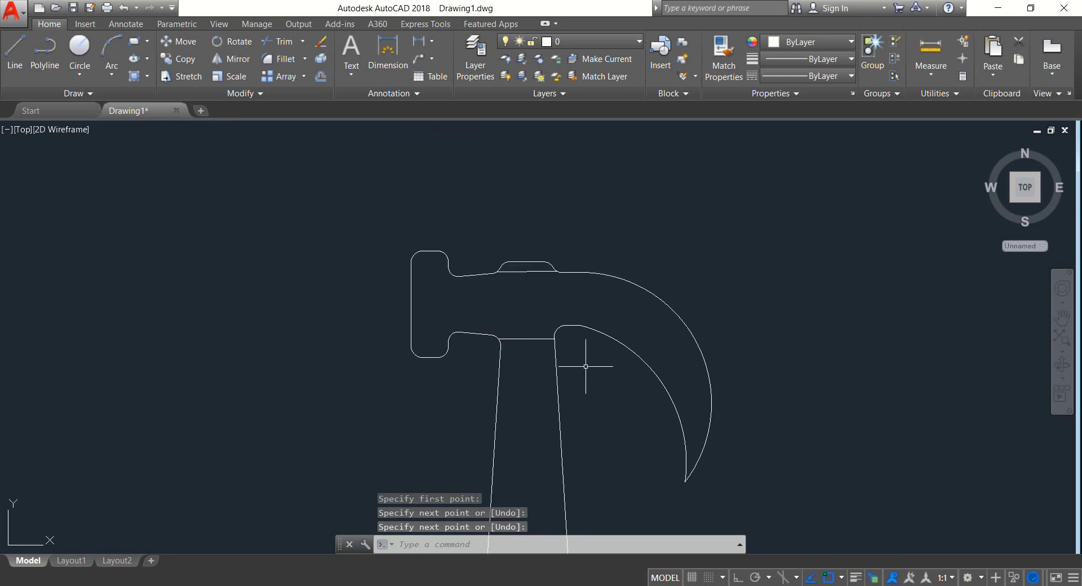
middle_click_drag(585, 367, 582, 336)
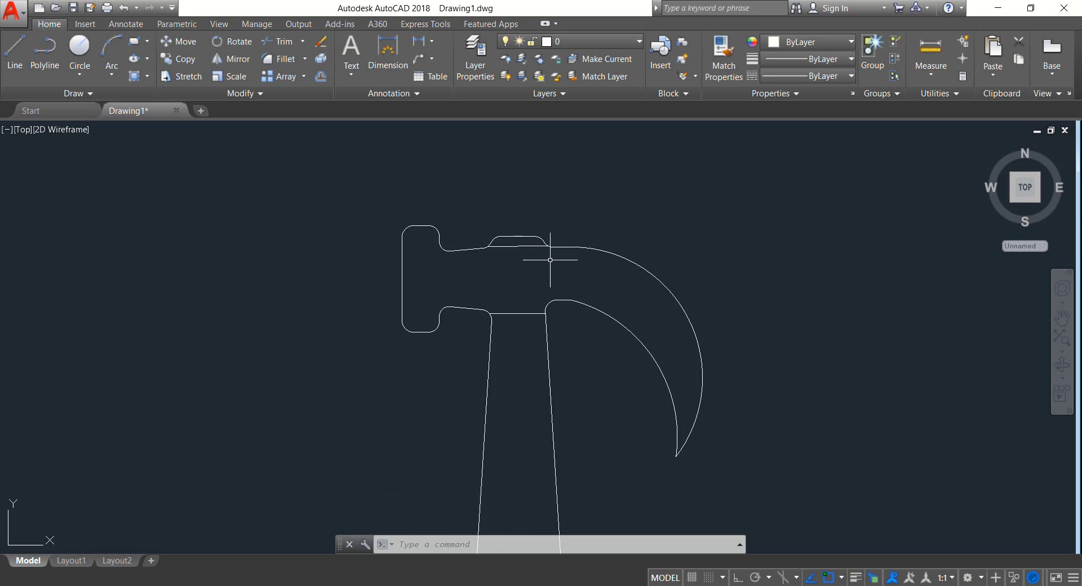
left_click(146, 77)
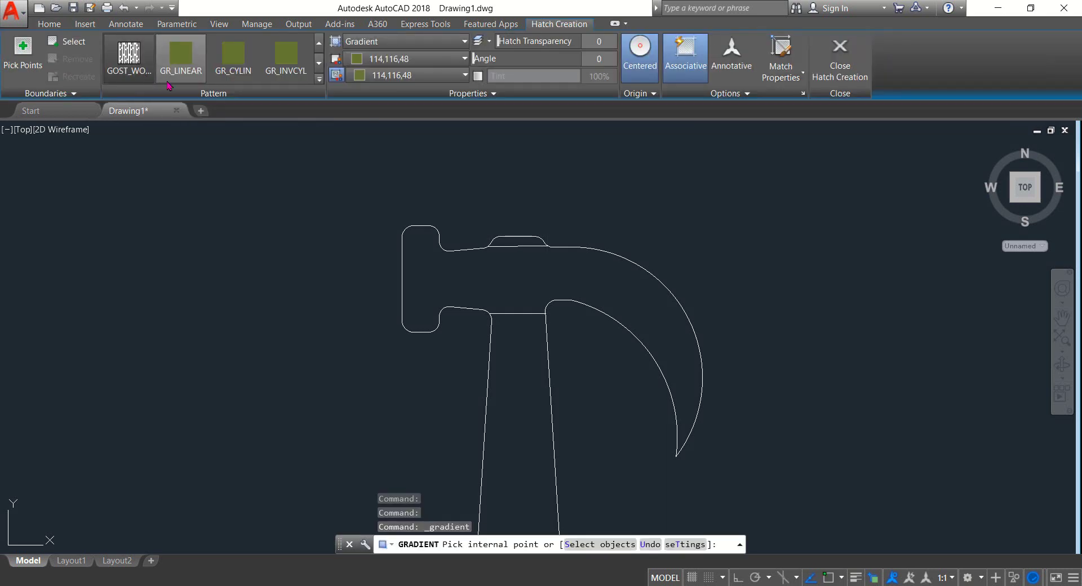
left_click(129, 60)
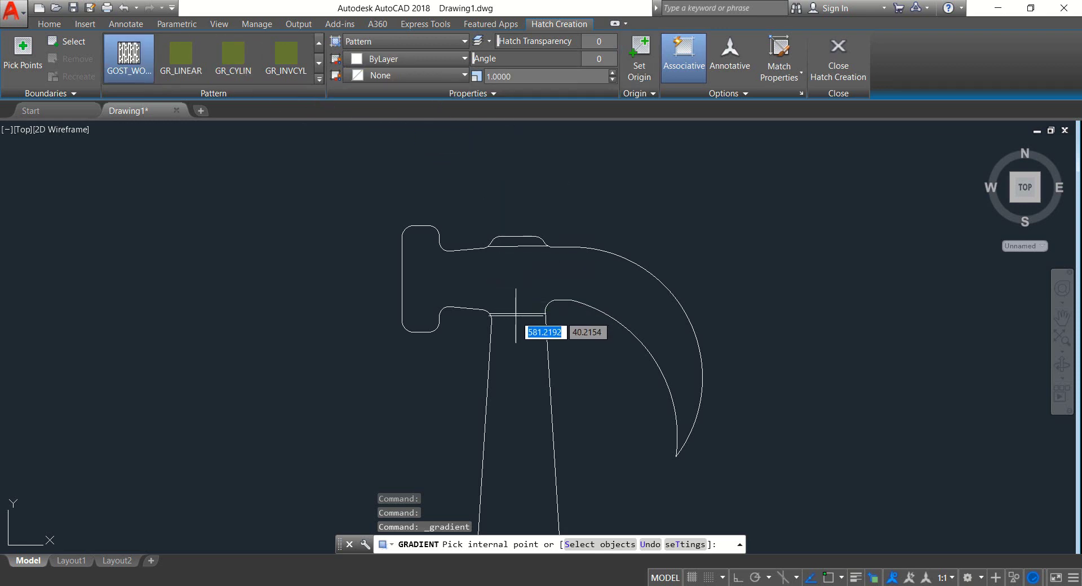
left_click(519, 267)
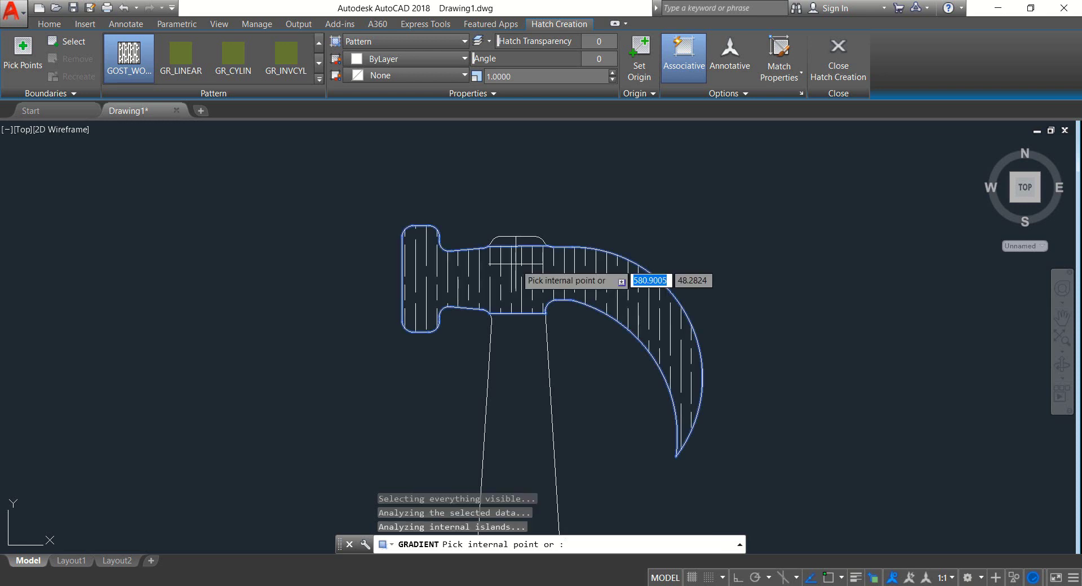
left_click(457, 75)
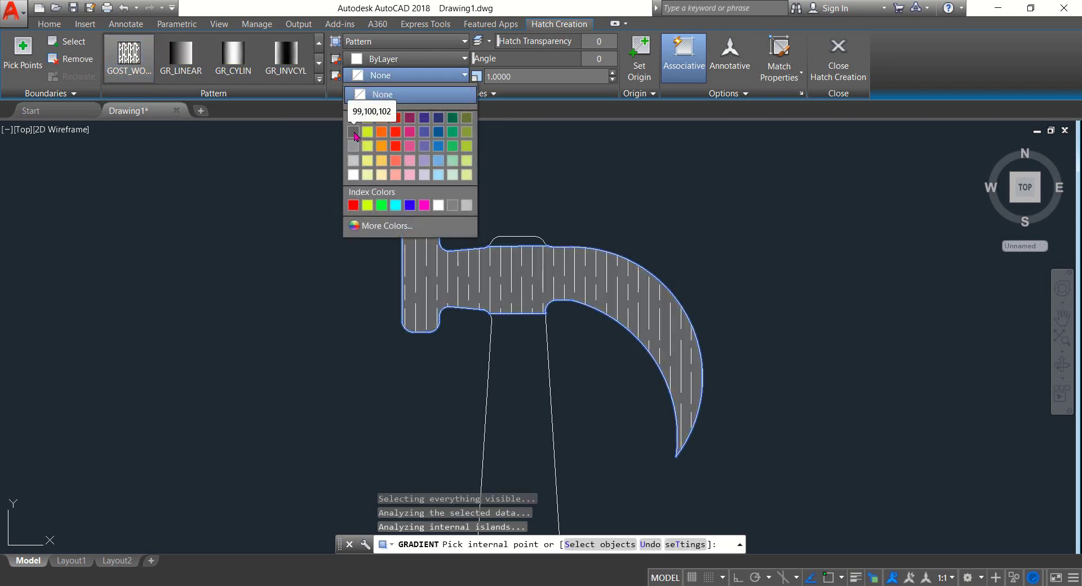
key("Escape")
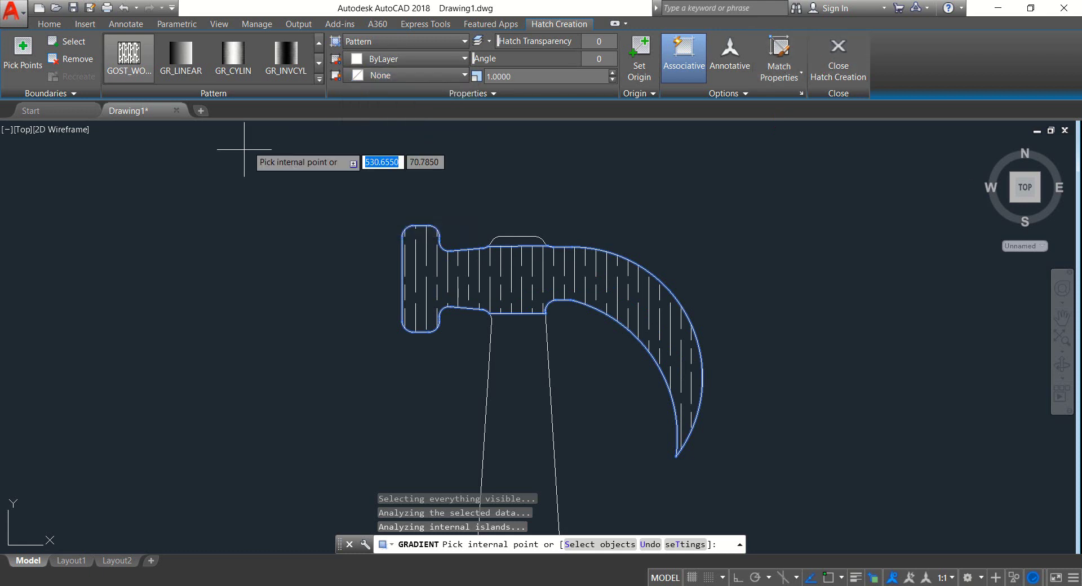
left_click(838, 56)
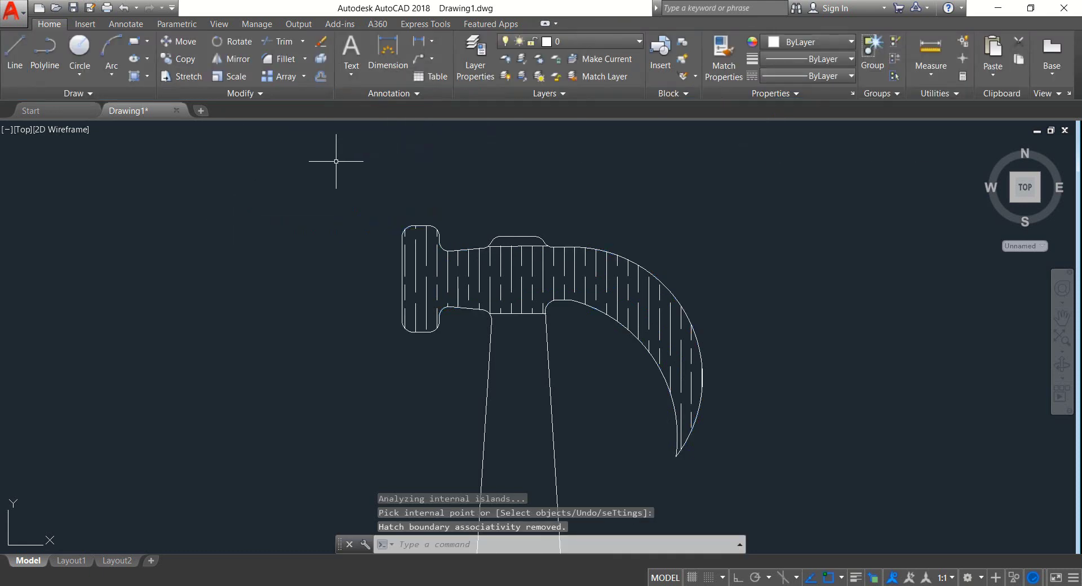
- Undo the wood pattern hatch on the hammer head
left_click(148, 77)
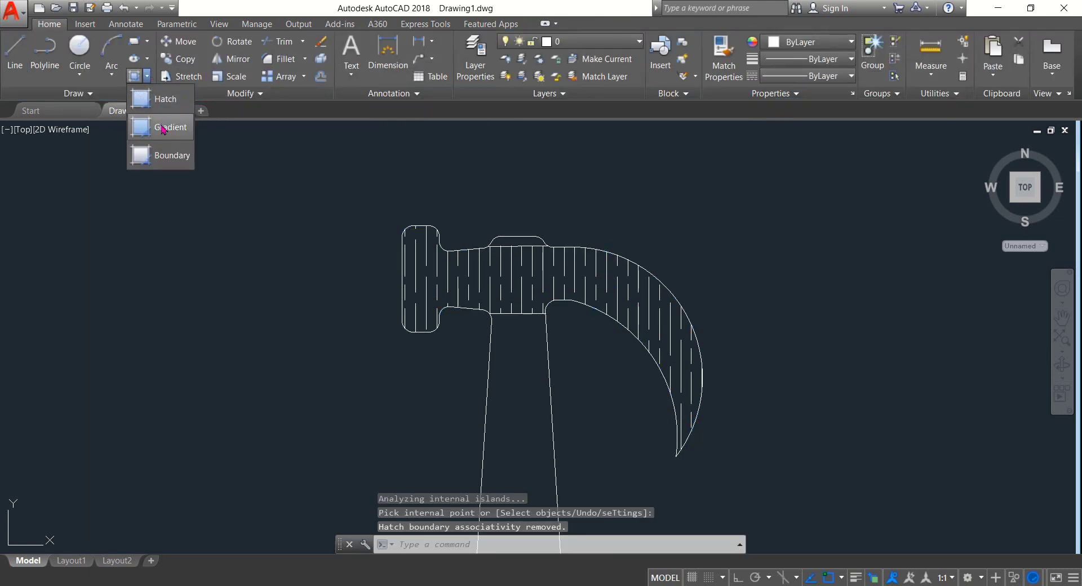
left_click(162, 128)
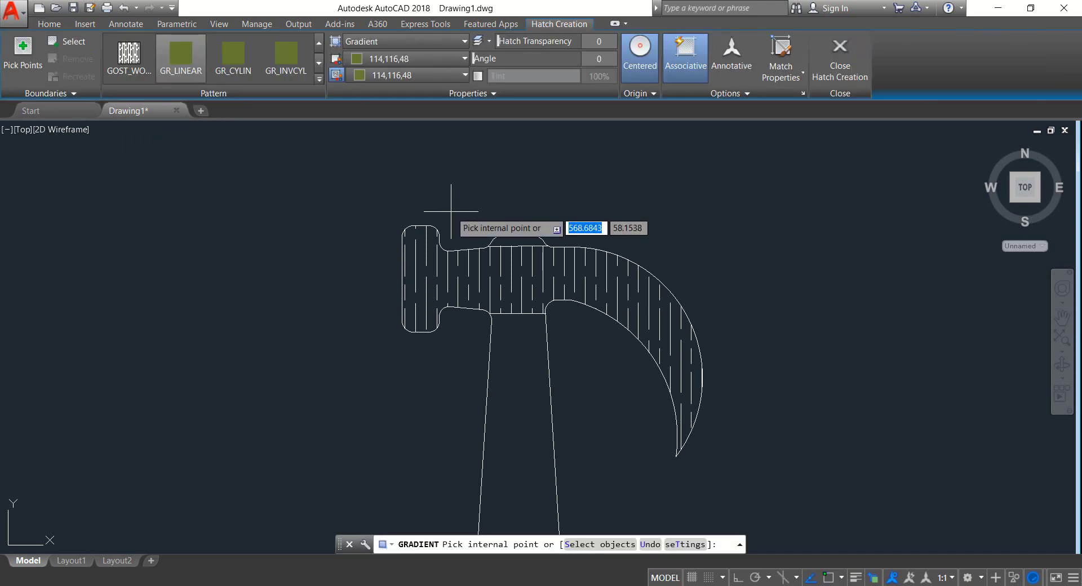
key("Escape")
key("ctrl+z")
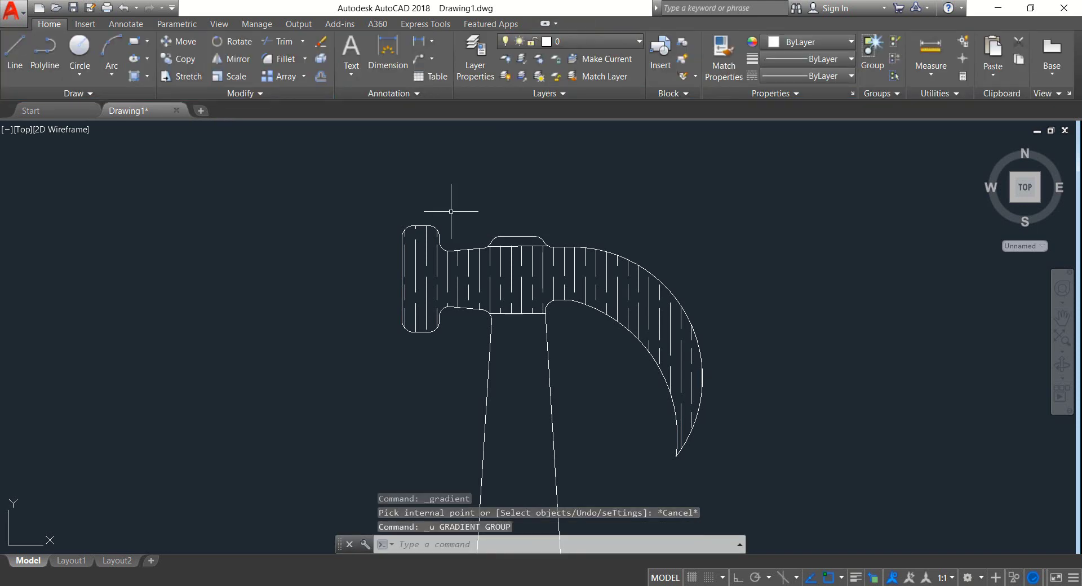
key("ctrl+z")
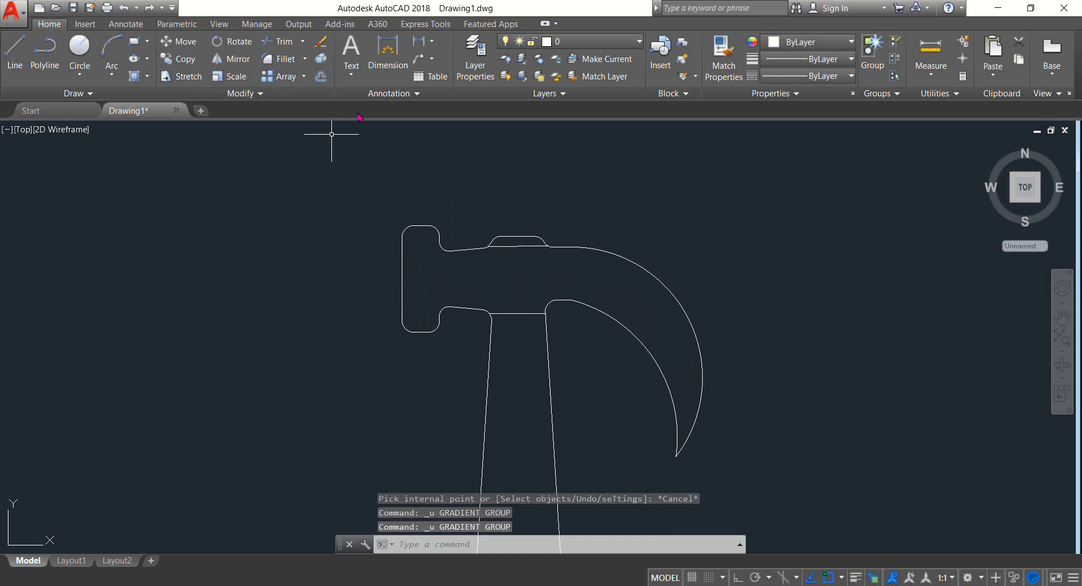
- Apply a GR_LINEAR gradient fill to the hammer head's interior
left_click(147, 77)
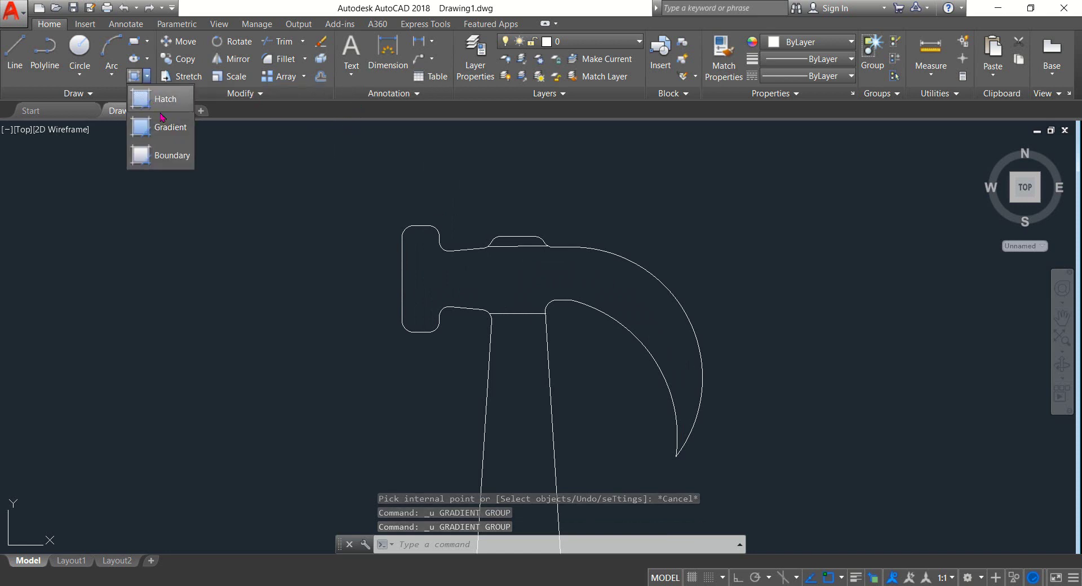
left_click(164, 135)
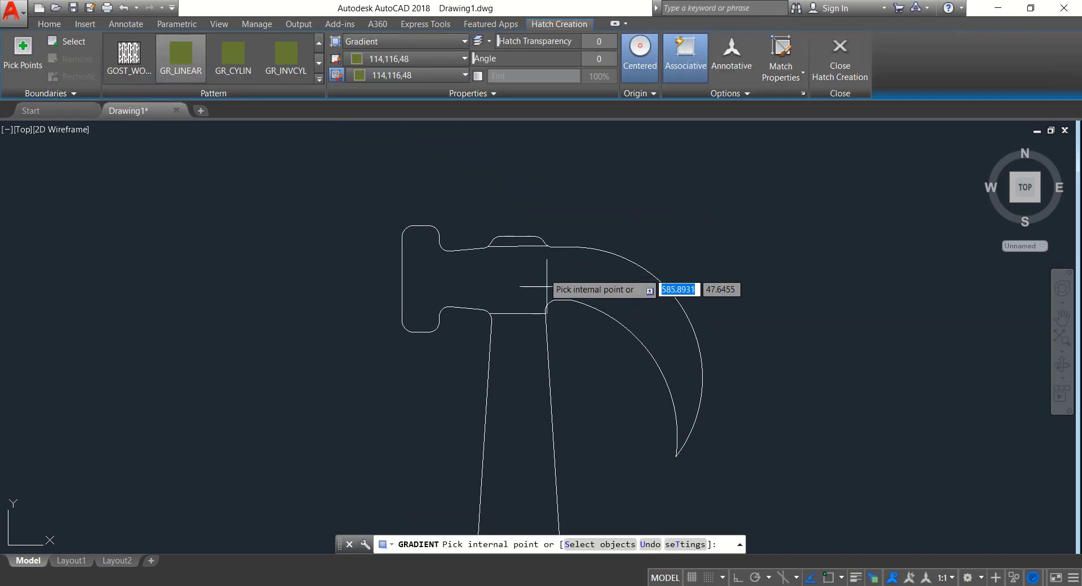
left_click(519, 288)
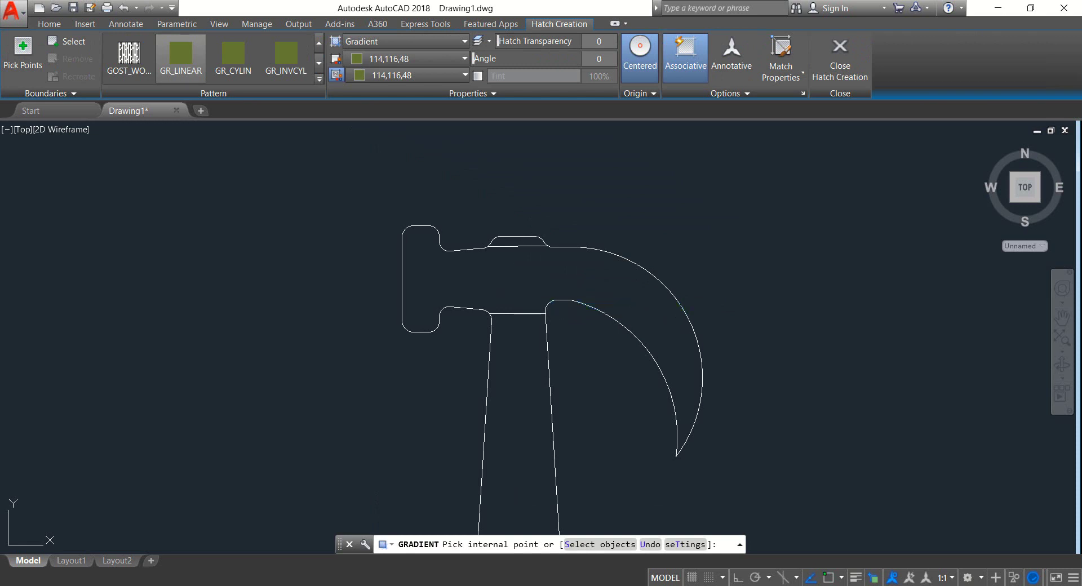
- Try grey 99,100,102 for both colours of the hammer head's gradient
left_click(443, 75)
left_click(356, 109)
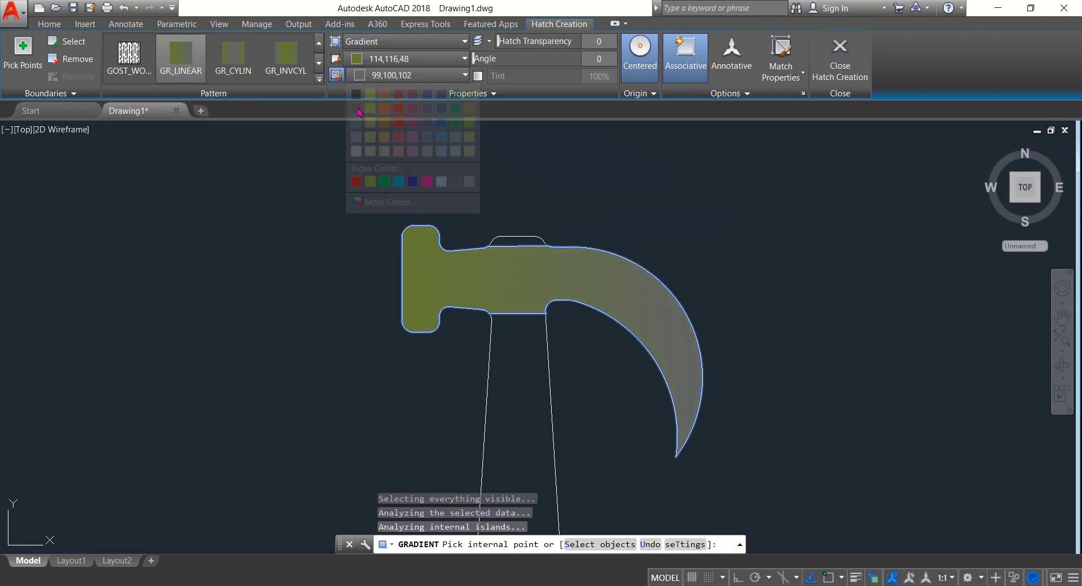
left_click(372, 59)
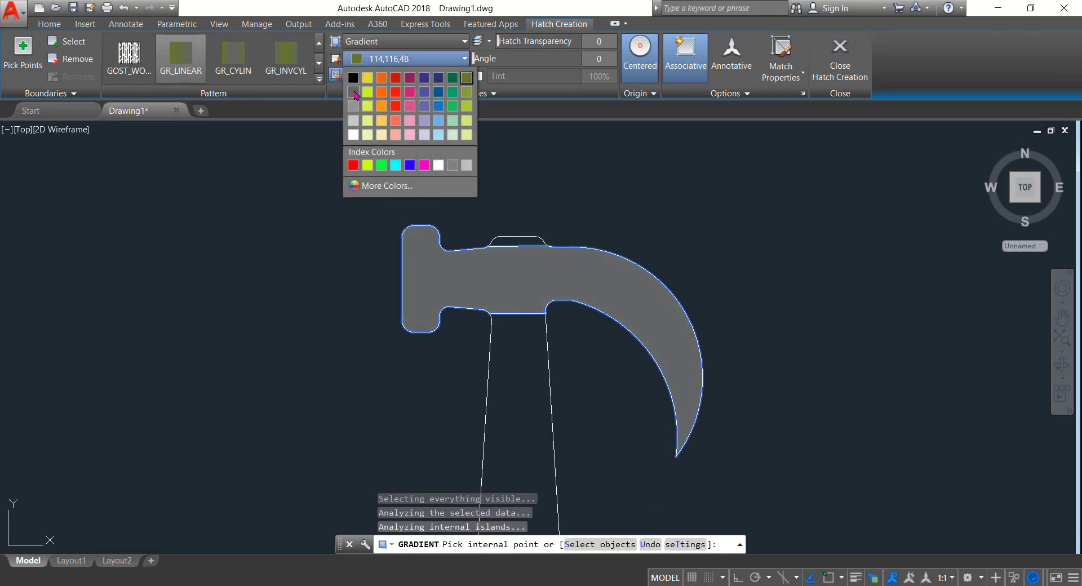
left_click(353, 91)
- Set both colours of the hammer head's gradient to black 0,0,0 and finish the fill
left_click(366, 59)
left_click(353, 77)
left_click(394, 75)
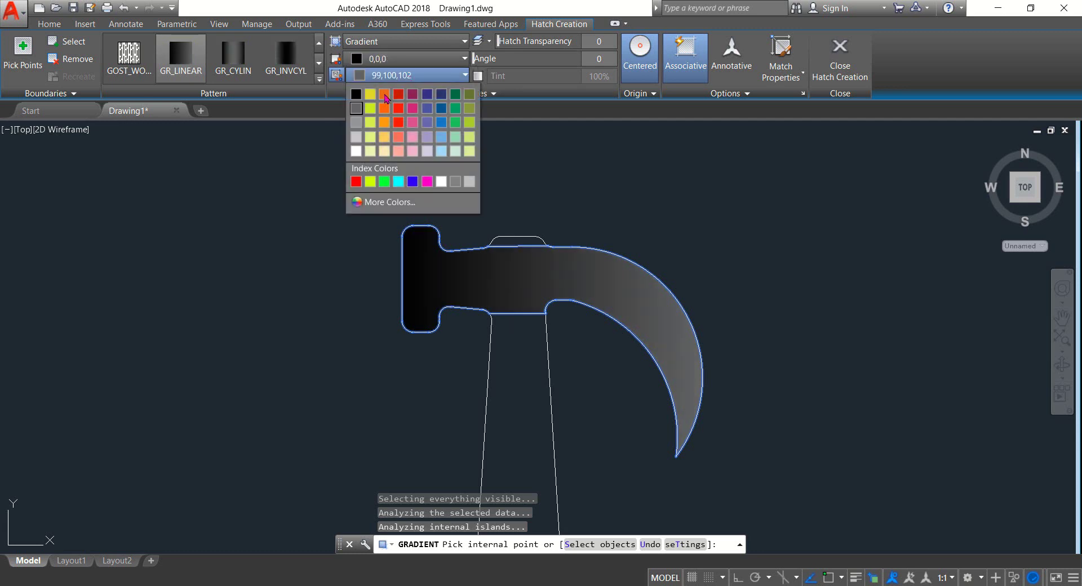
left_click(356, 95)
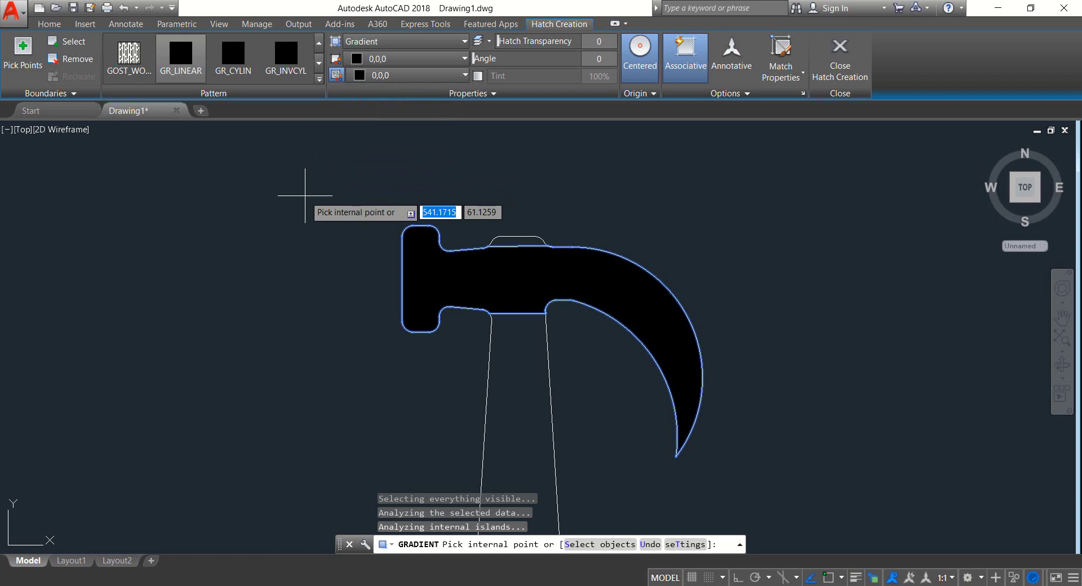
key("Return")
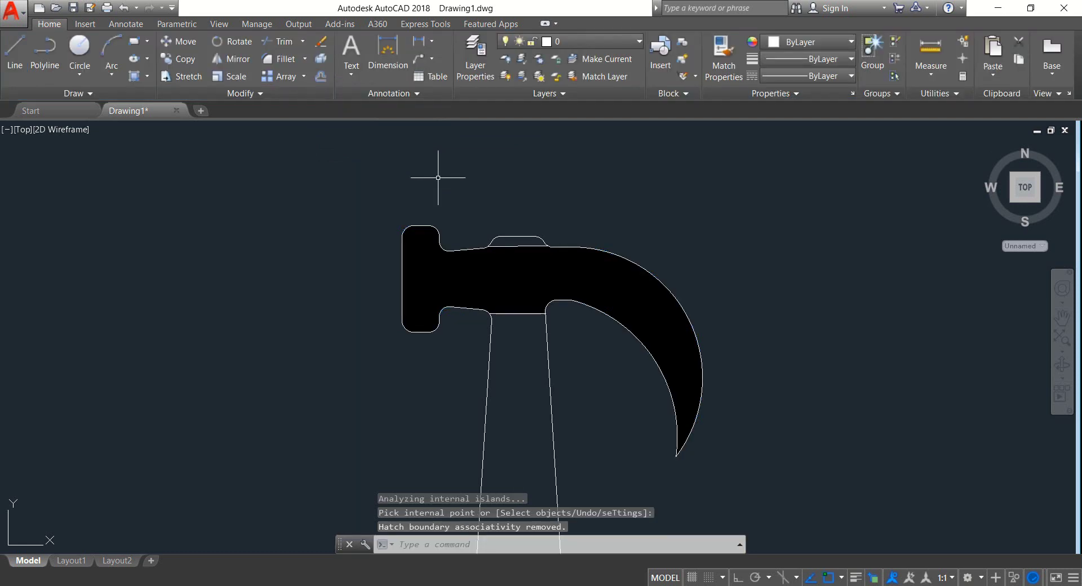
- Fill the handle and the raised top with a GR_LINEAR gradient using 114,116,48 for both colours
left_click(147, 76)
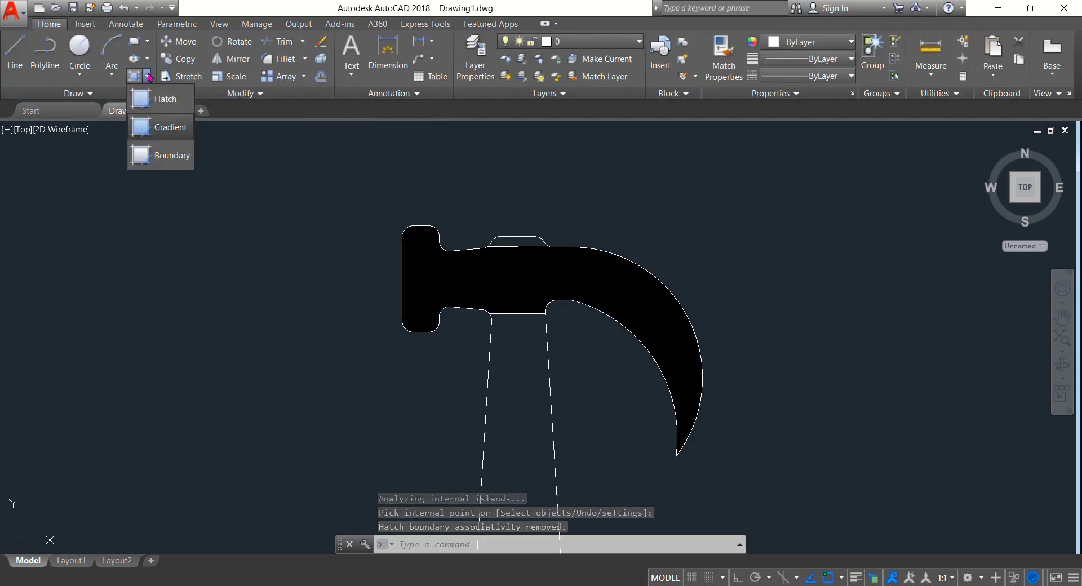
left_click(162, 128)
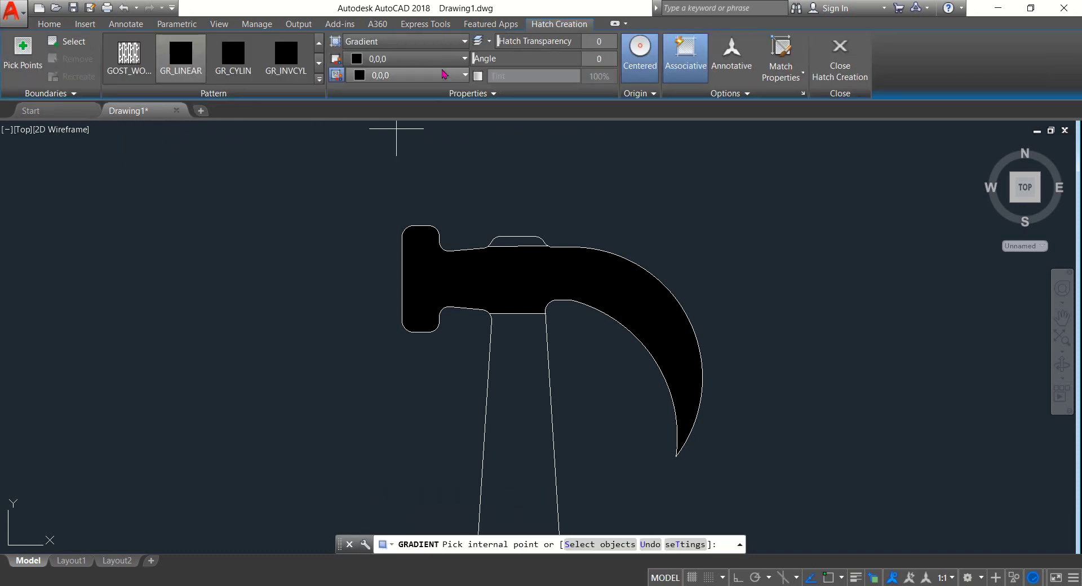
left_click(443, 61)
left_click(467, 79)
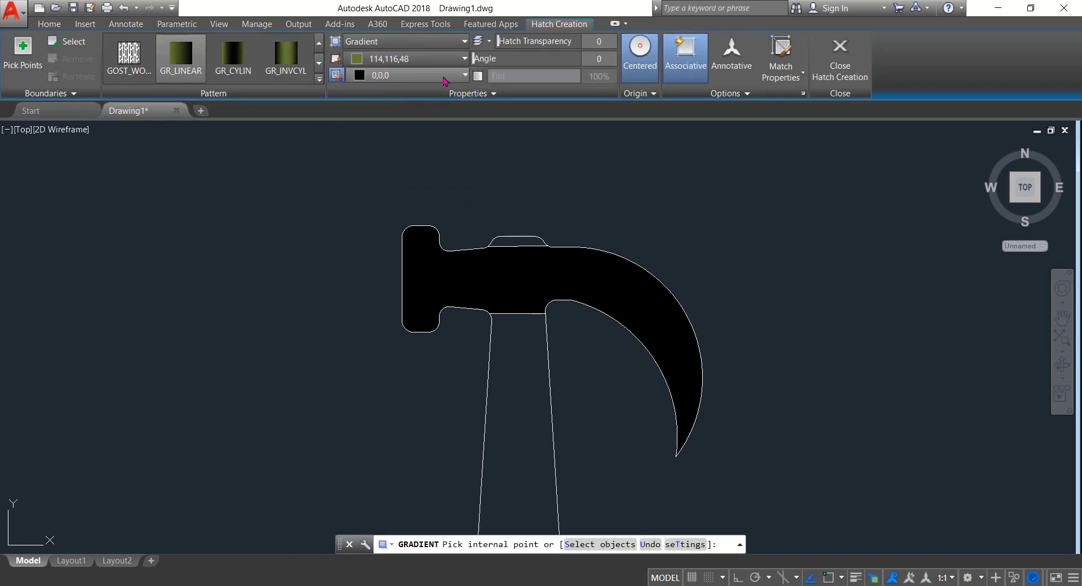
left_click(465, 75)
left_click(470, 94)
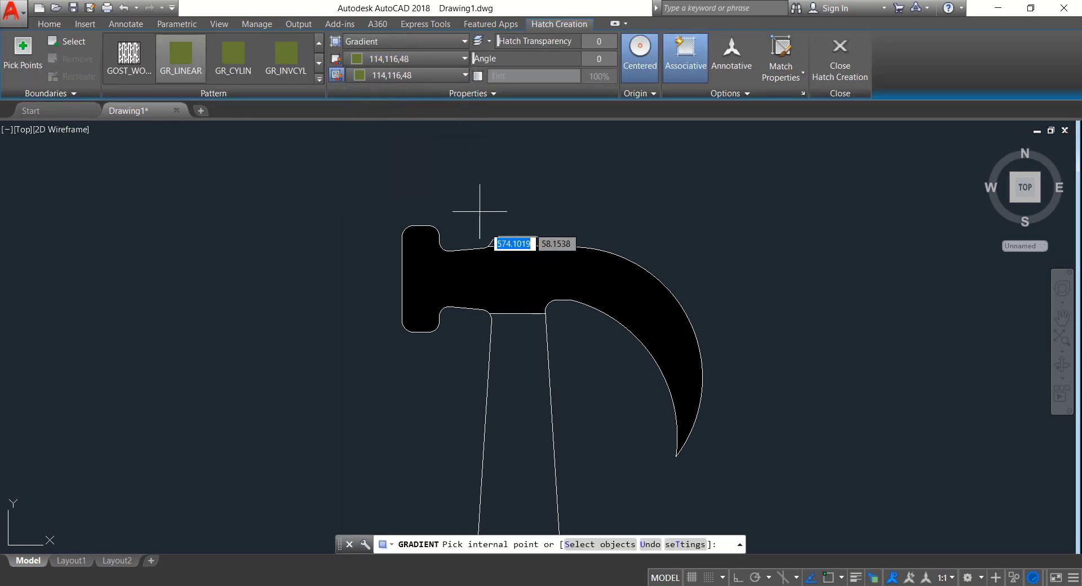
left_click(526, 350)
key("Return")
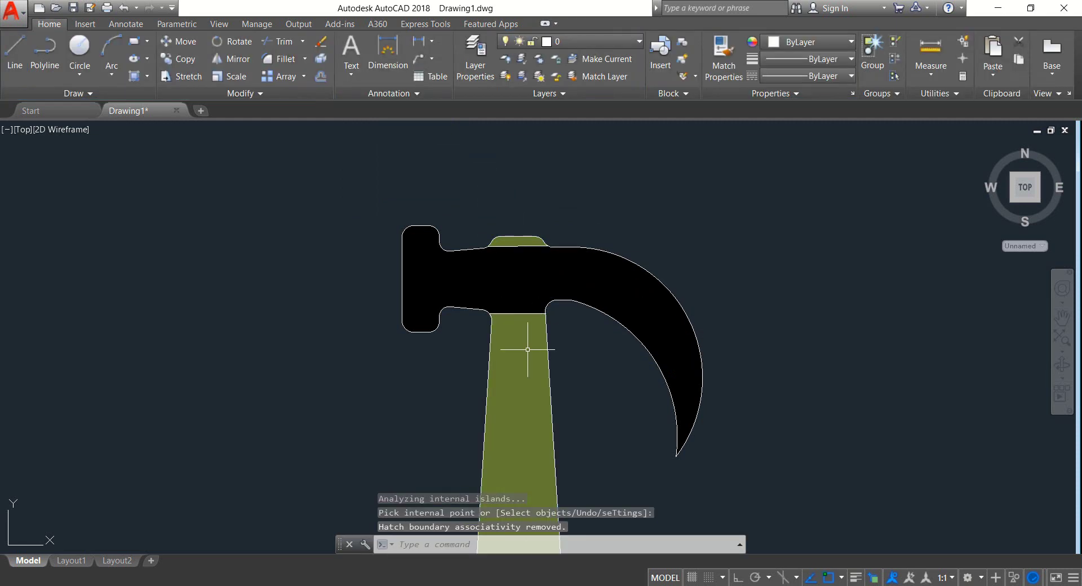
scroll(127, 252, "down", 4)
scroll(148, 292, "up", 2)
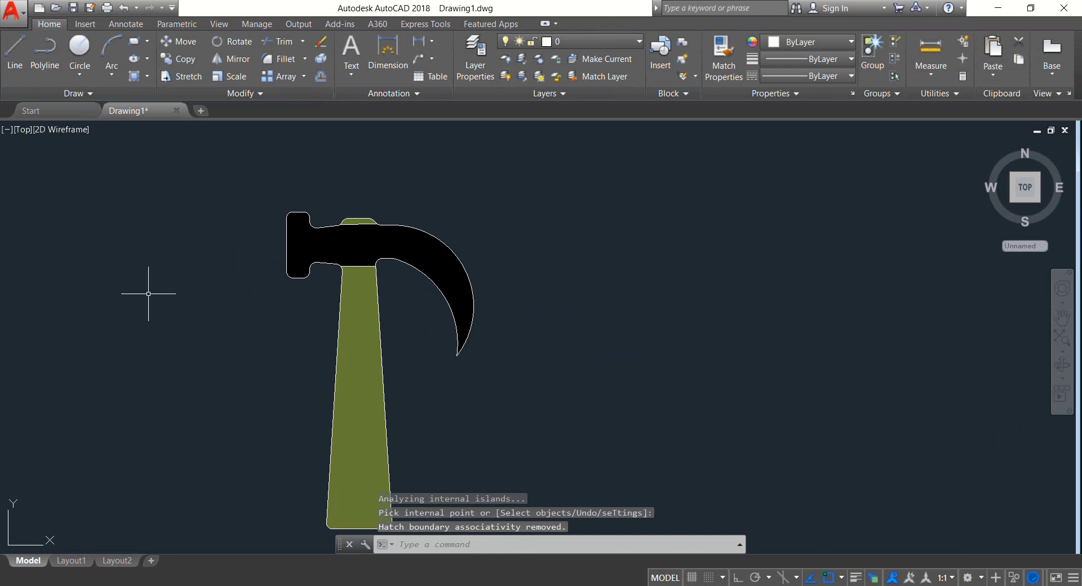
middle_click_drag(148, 293, 298, 269)
scroll(282, 270, "up", 2)
scroll(281, 274, "down", 2)
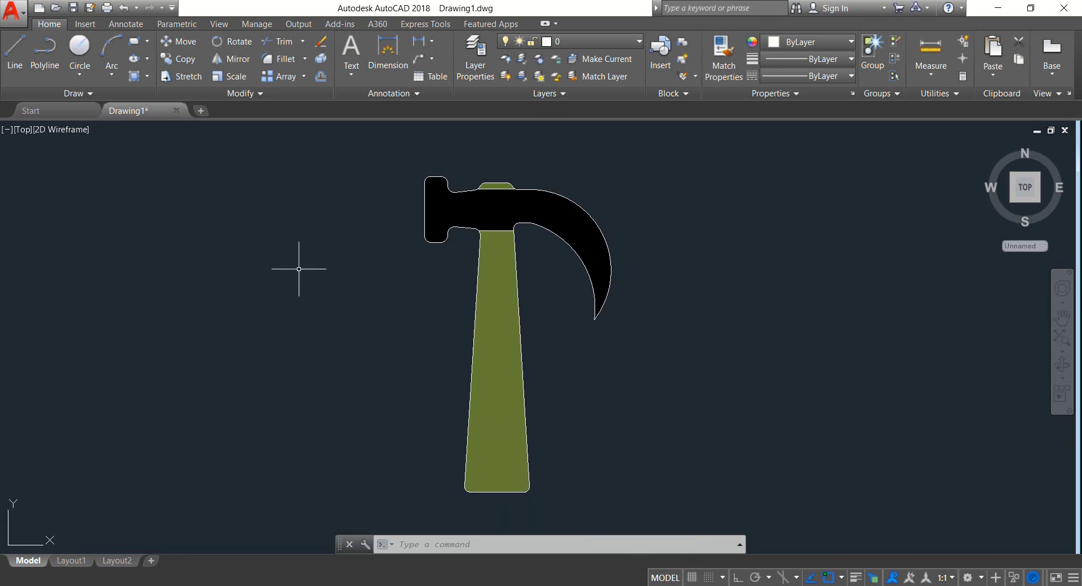